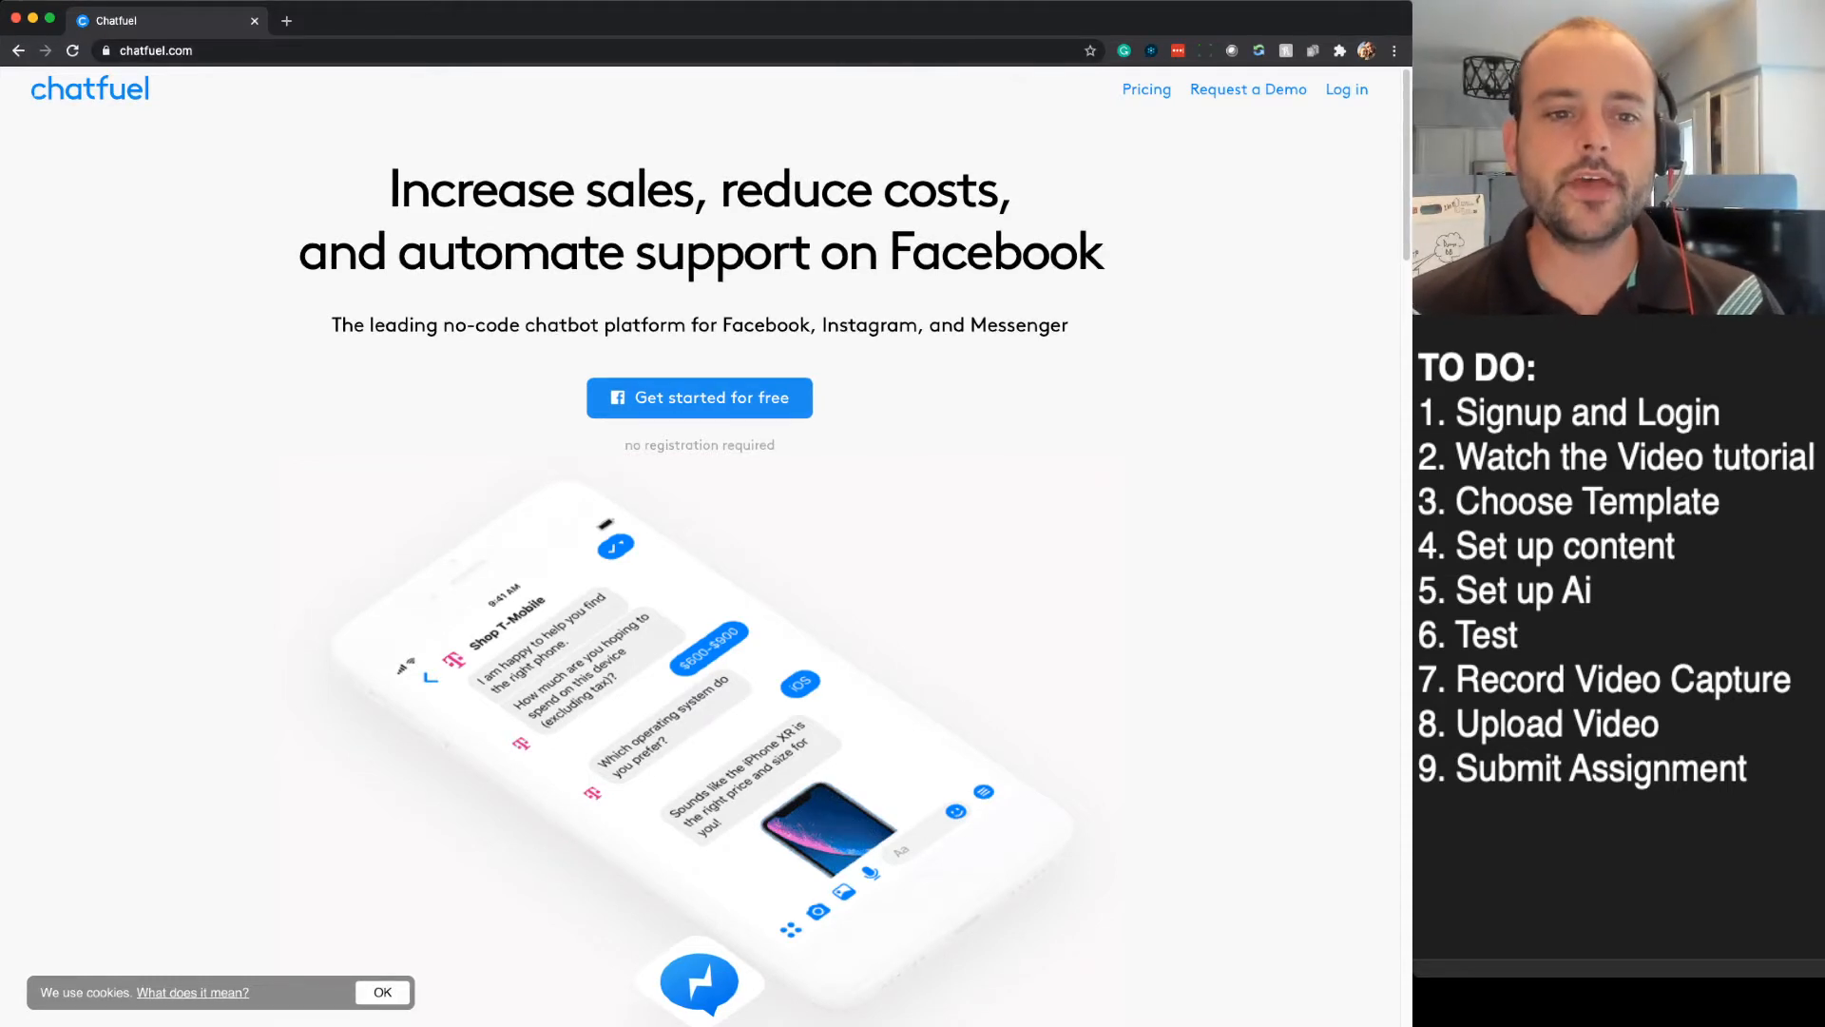
# - Sign in to Chatfuel and open the Cujo bot to review its growth tools and flows
pyautogui.click(699, 399)
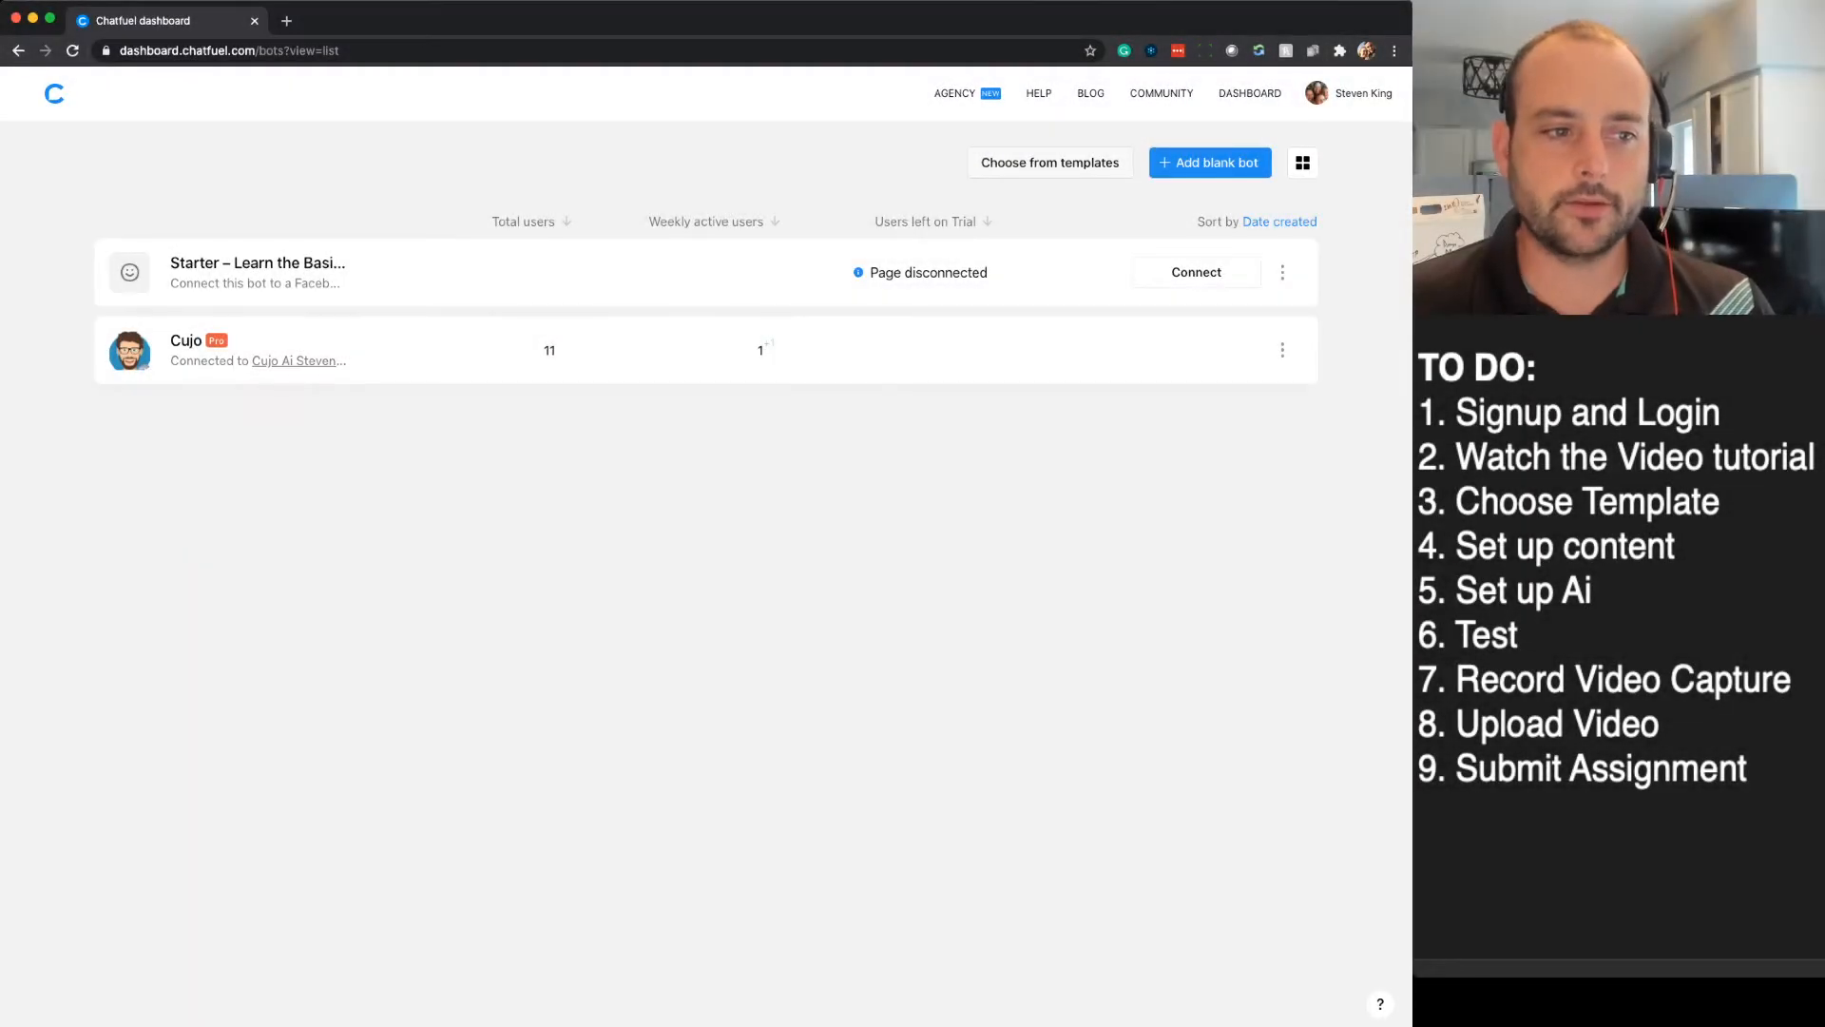
pyautogui.click(175, 339)
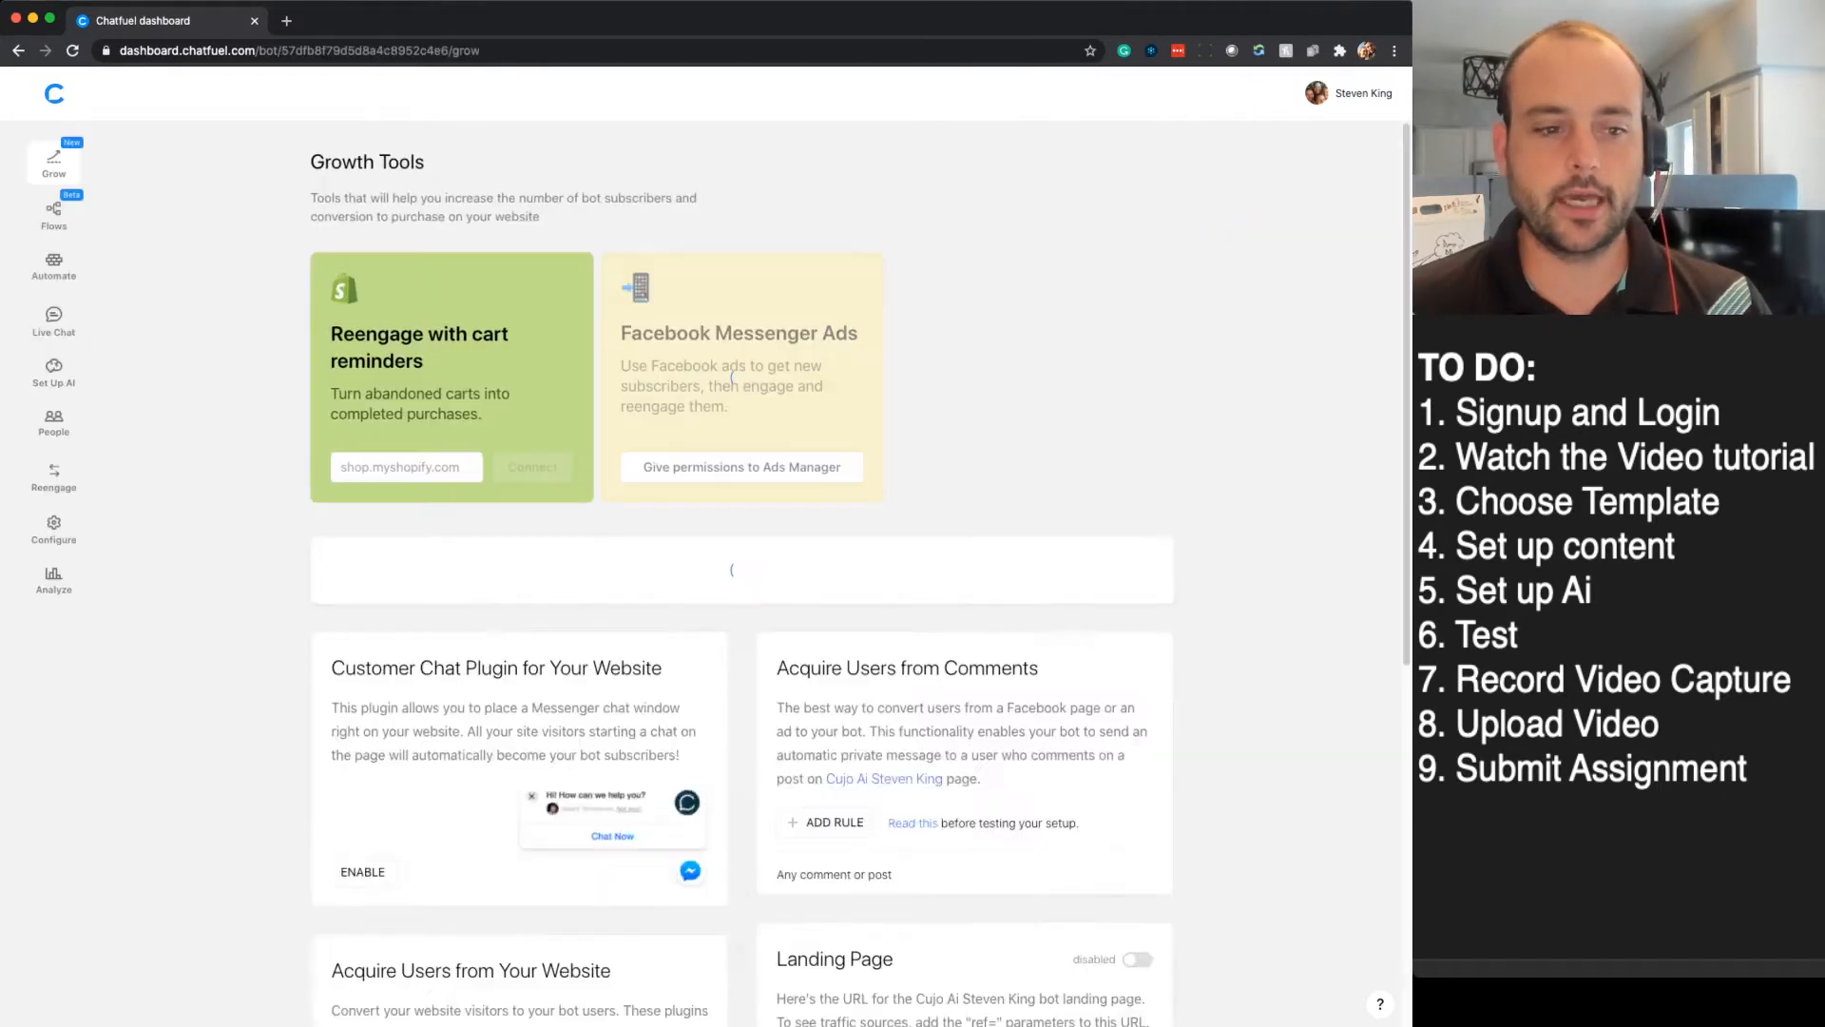
pyautogui.scroll(-3, 741, 570)
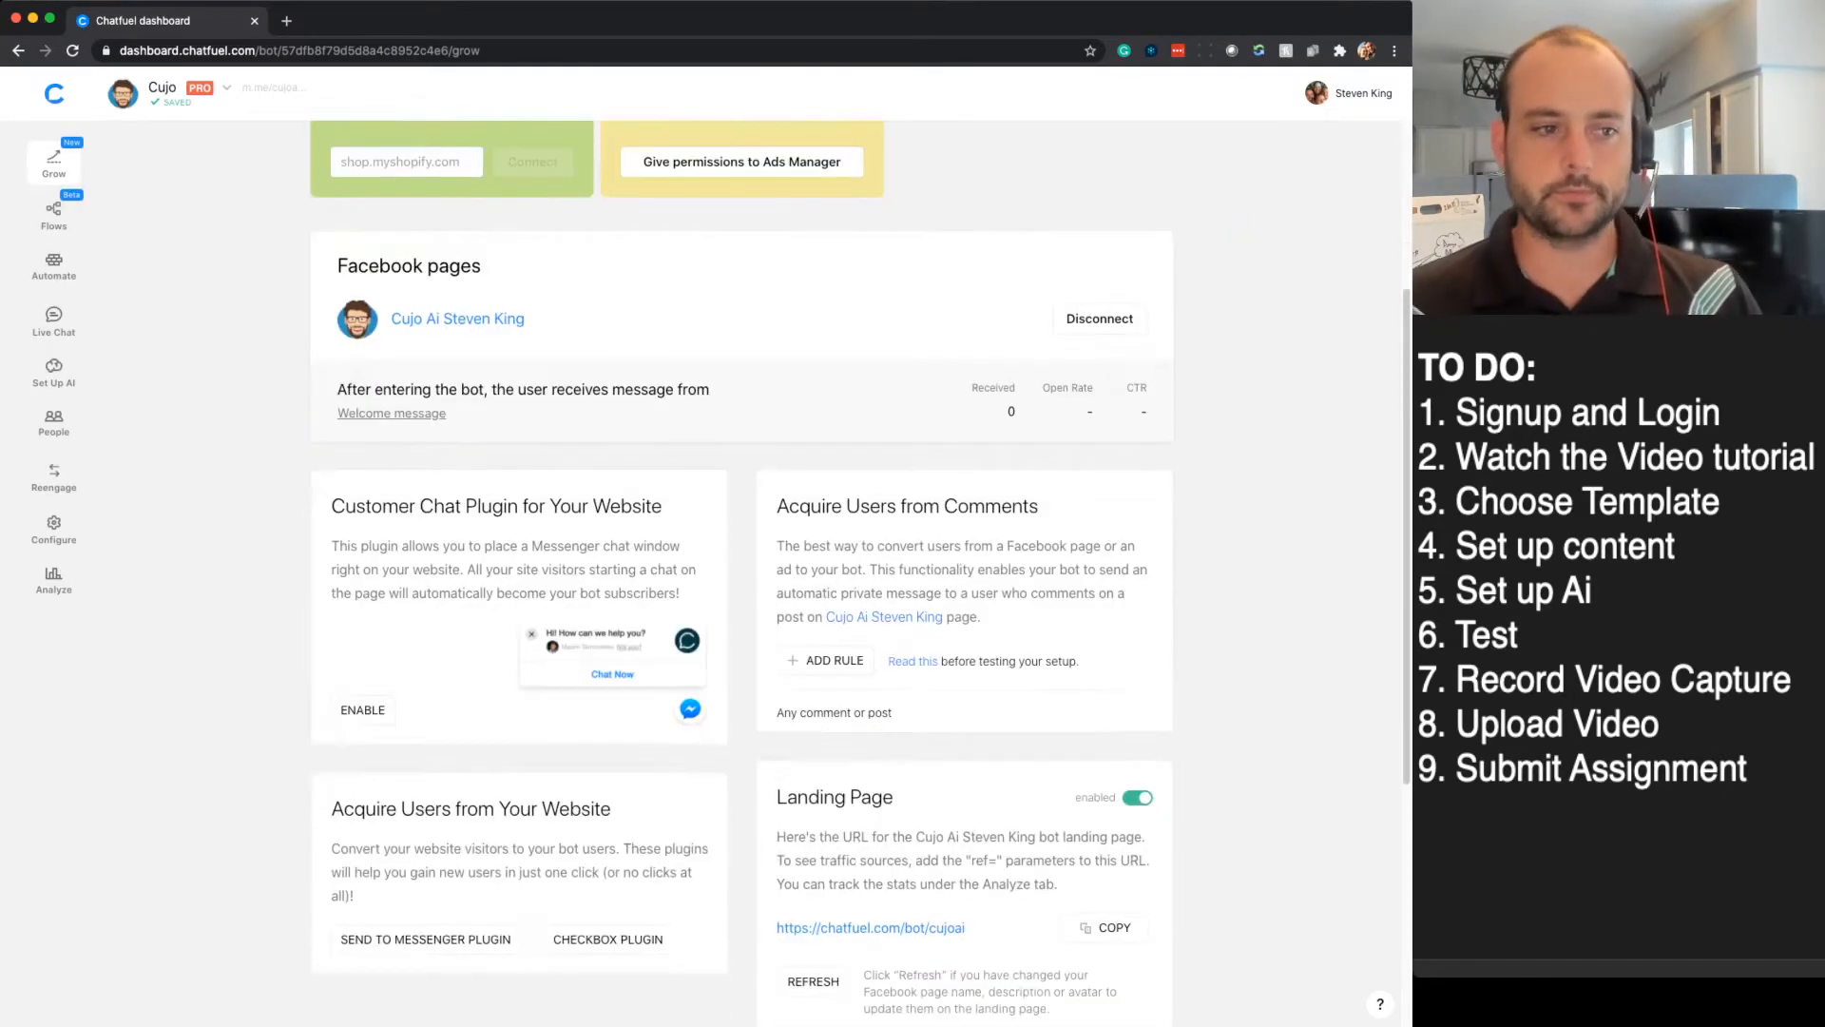
pyautogui.scroll(-1, 741, 570)
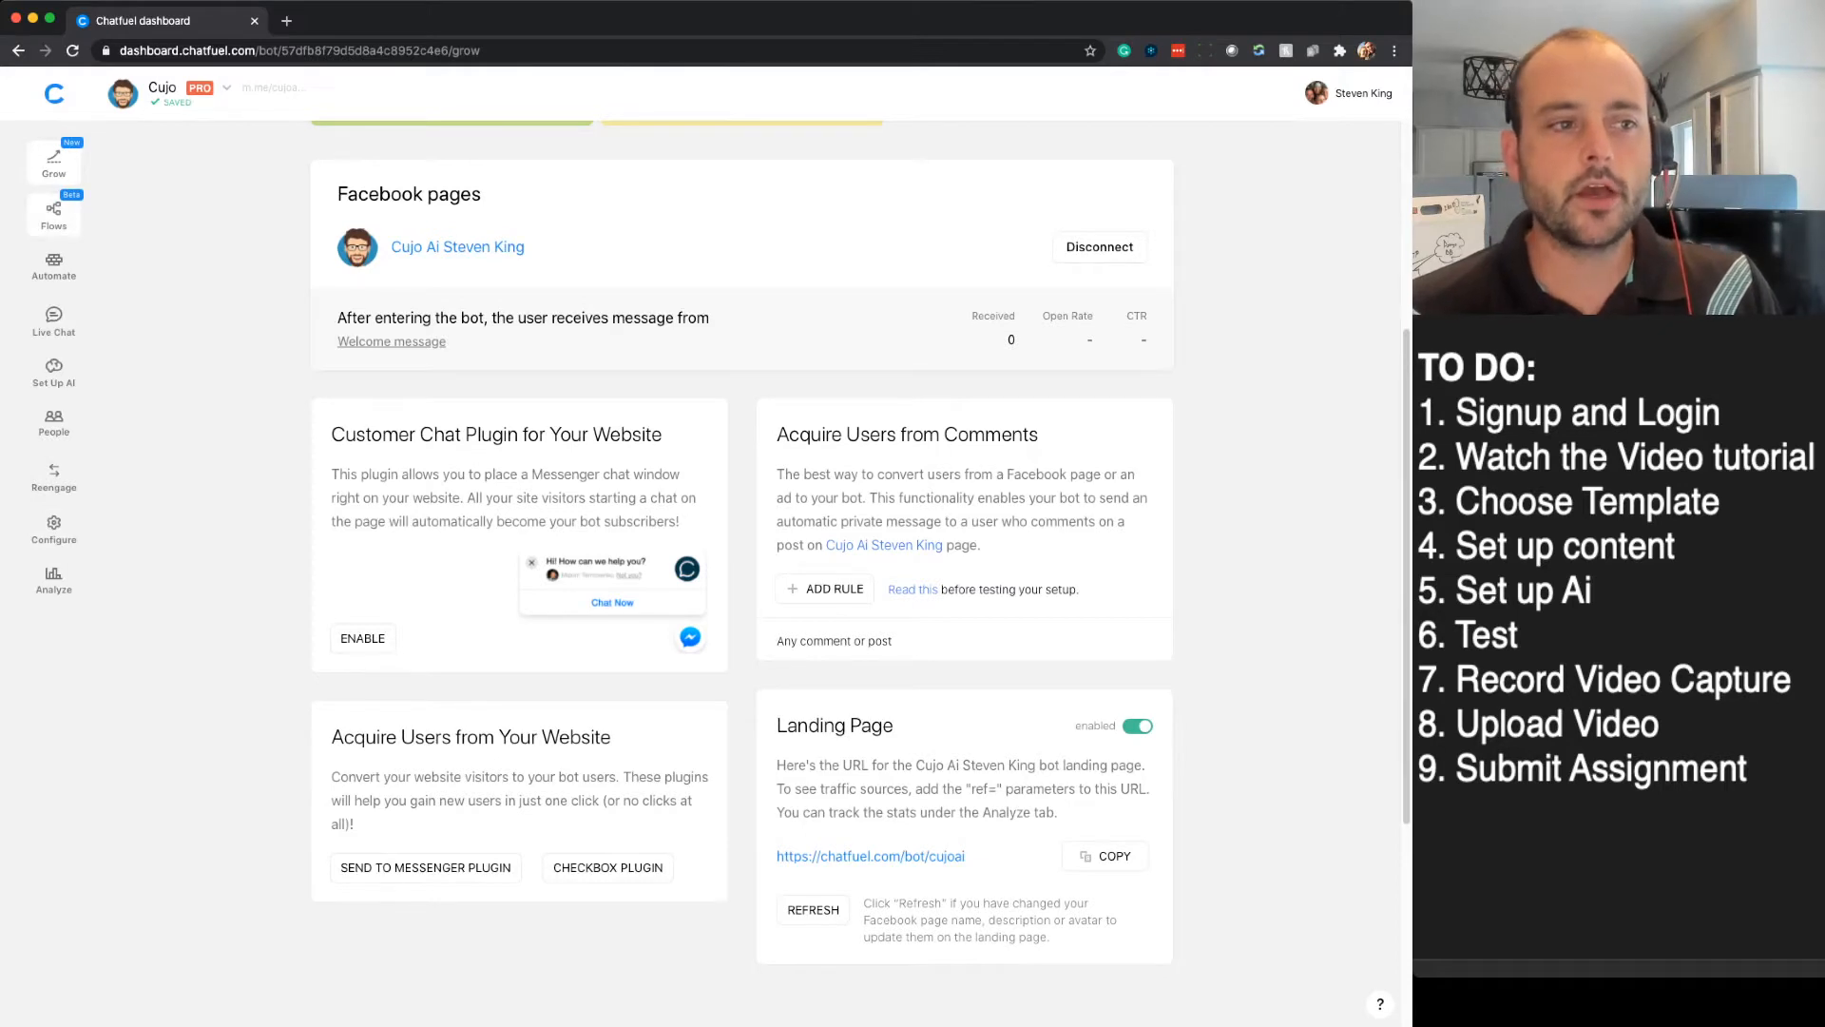
pyautogui.click(53, 213)
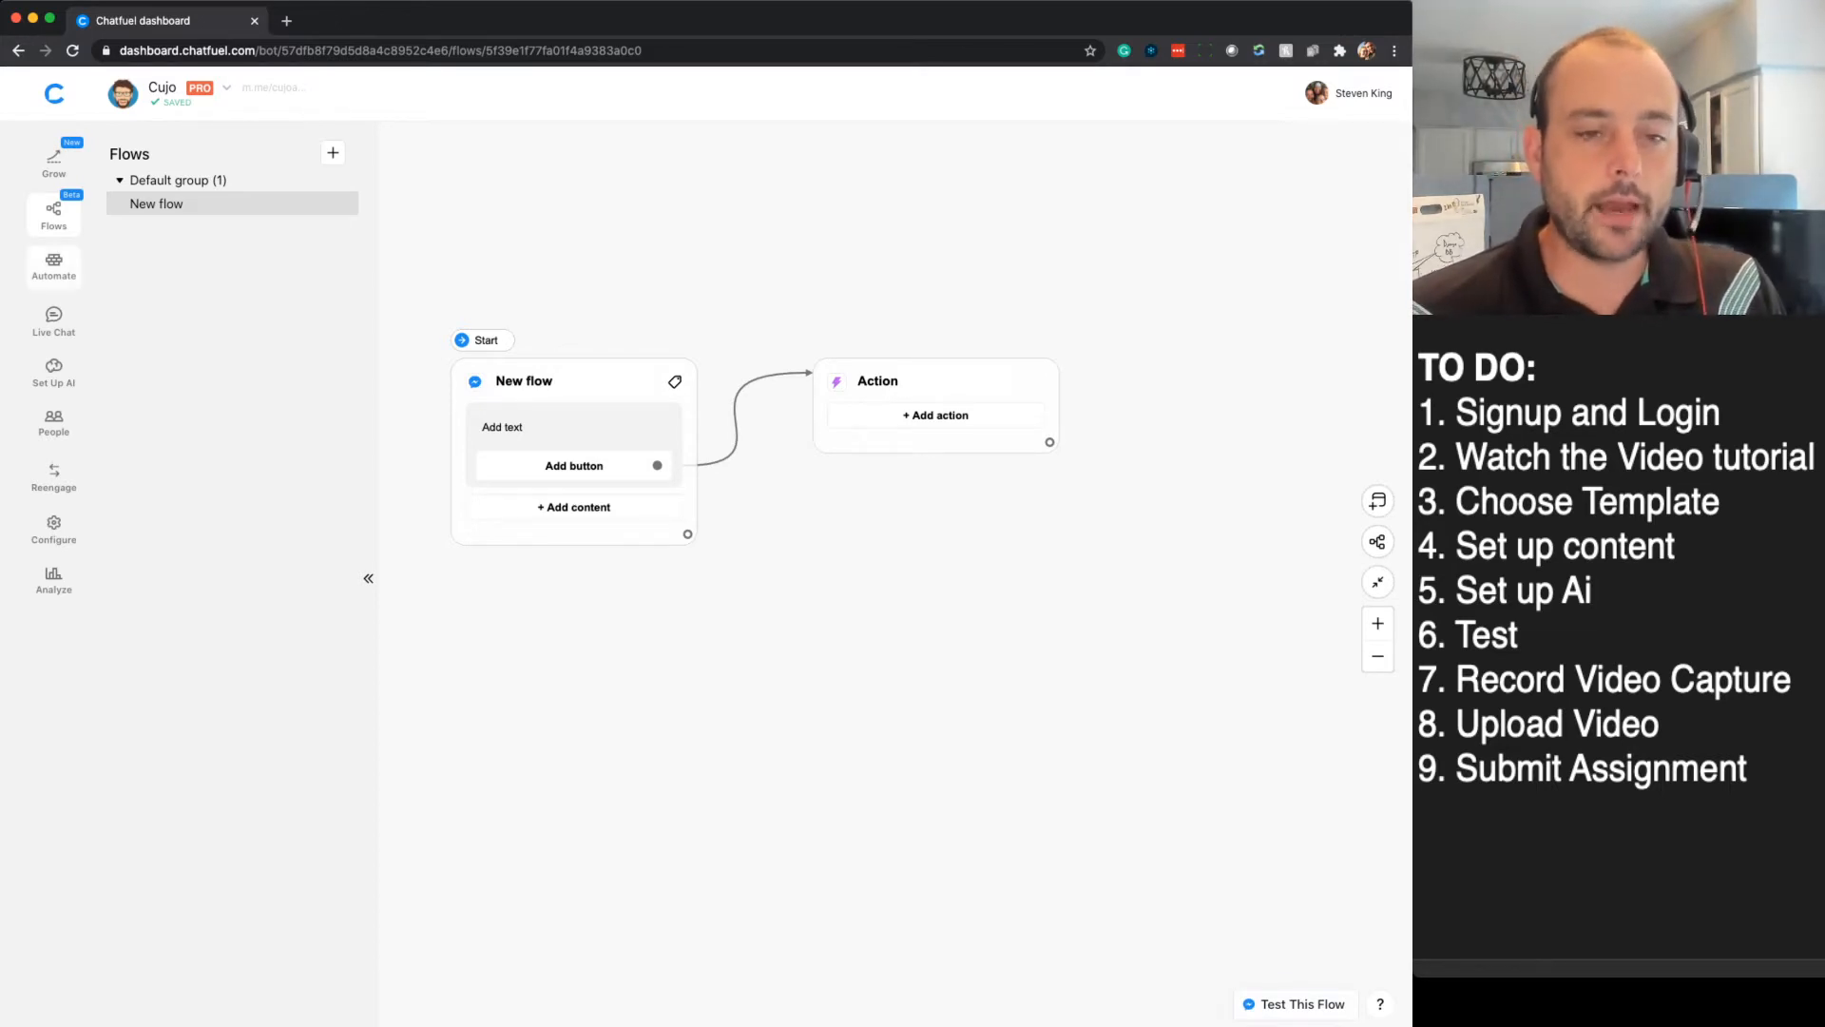
# - In the Cujo bot's Kids content block, set the first two ages in the text to 10 and 8
pyautogui.click(53, 266)
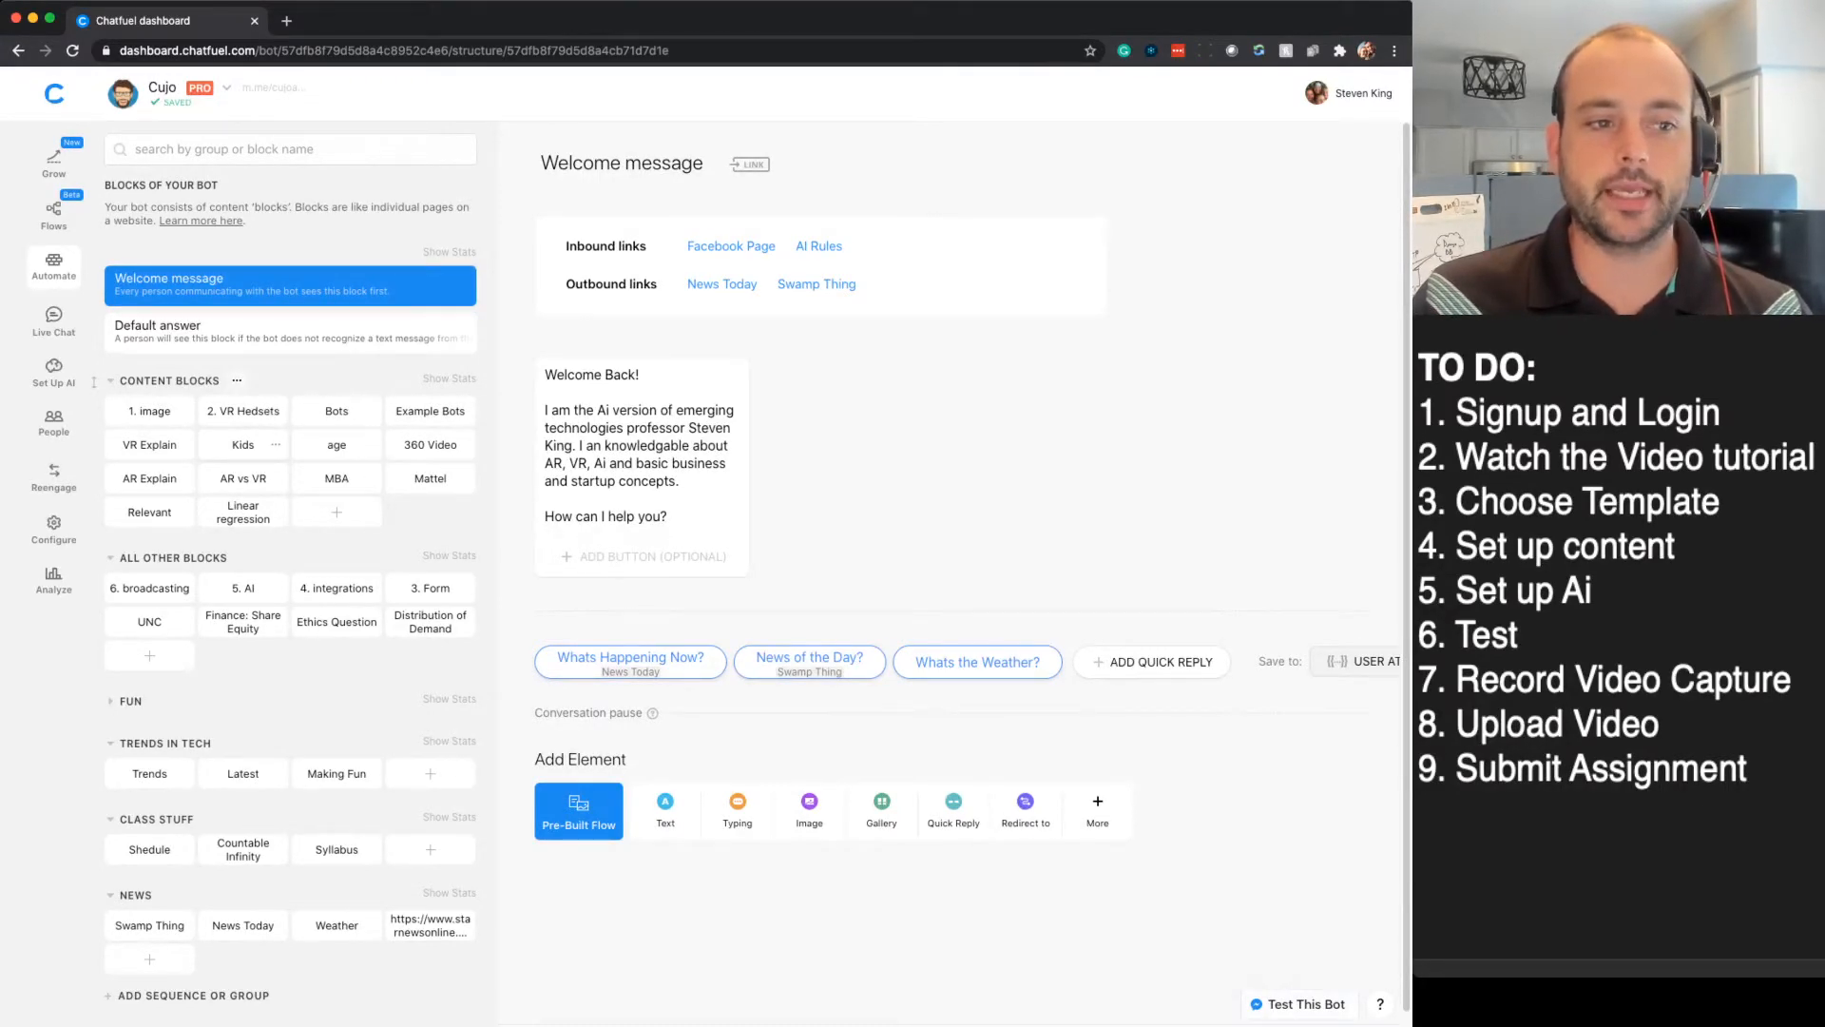
pyautogui.click(244, 444)
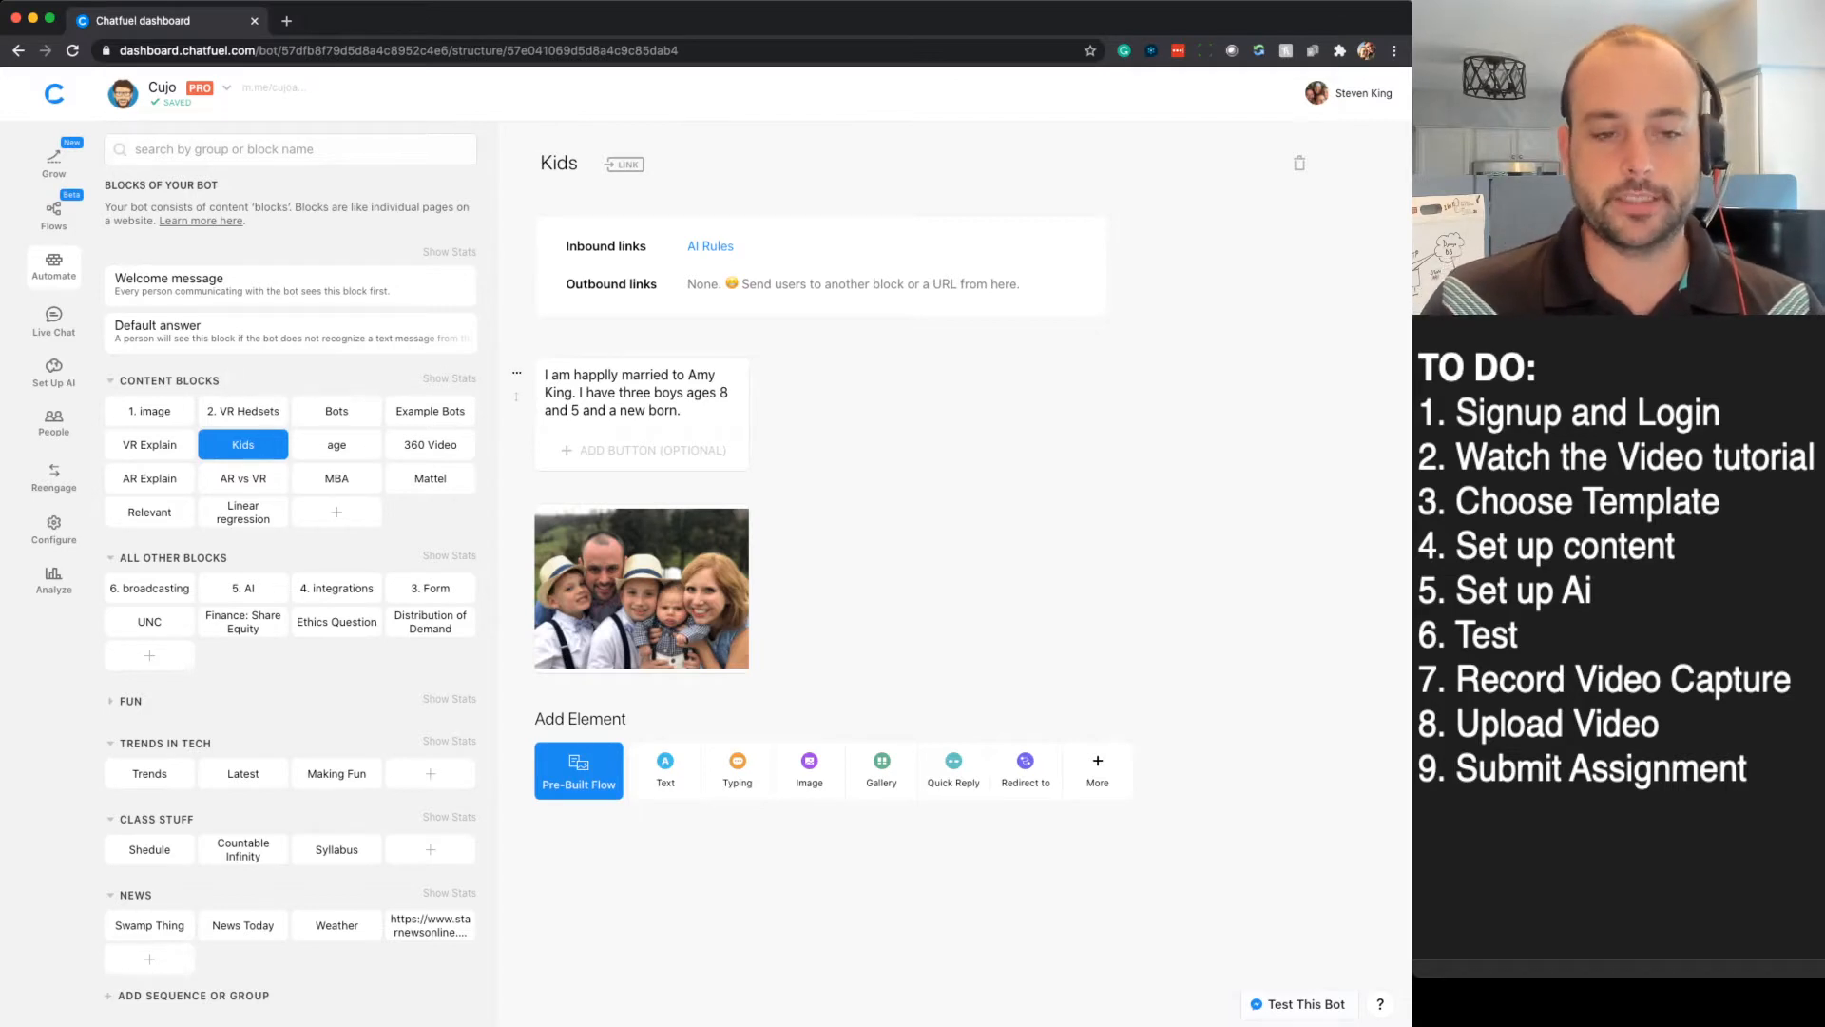
pyautogui.click(619, 392)
pyautogui.doubleClick(725, 391)
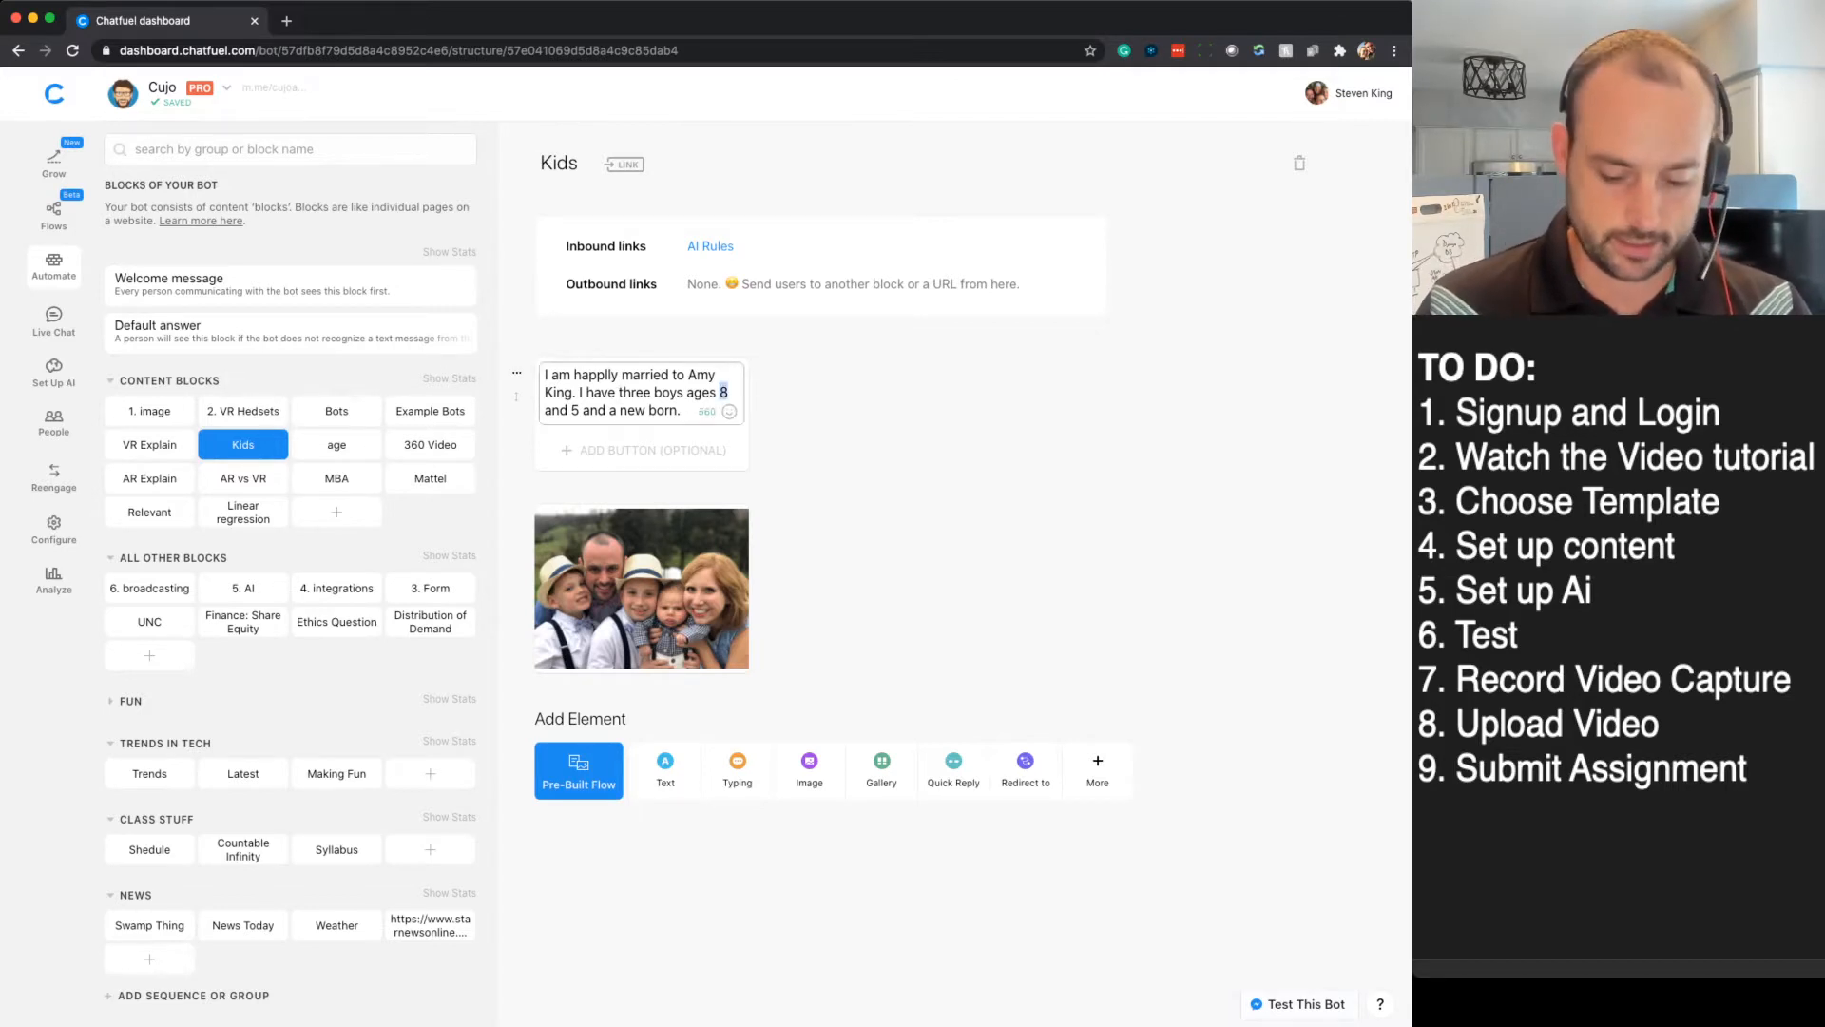
pyautogui.write('10')
pyautogui.doubleClick(575, 410)
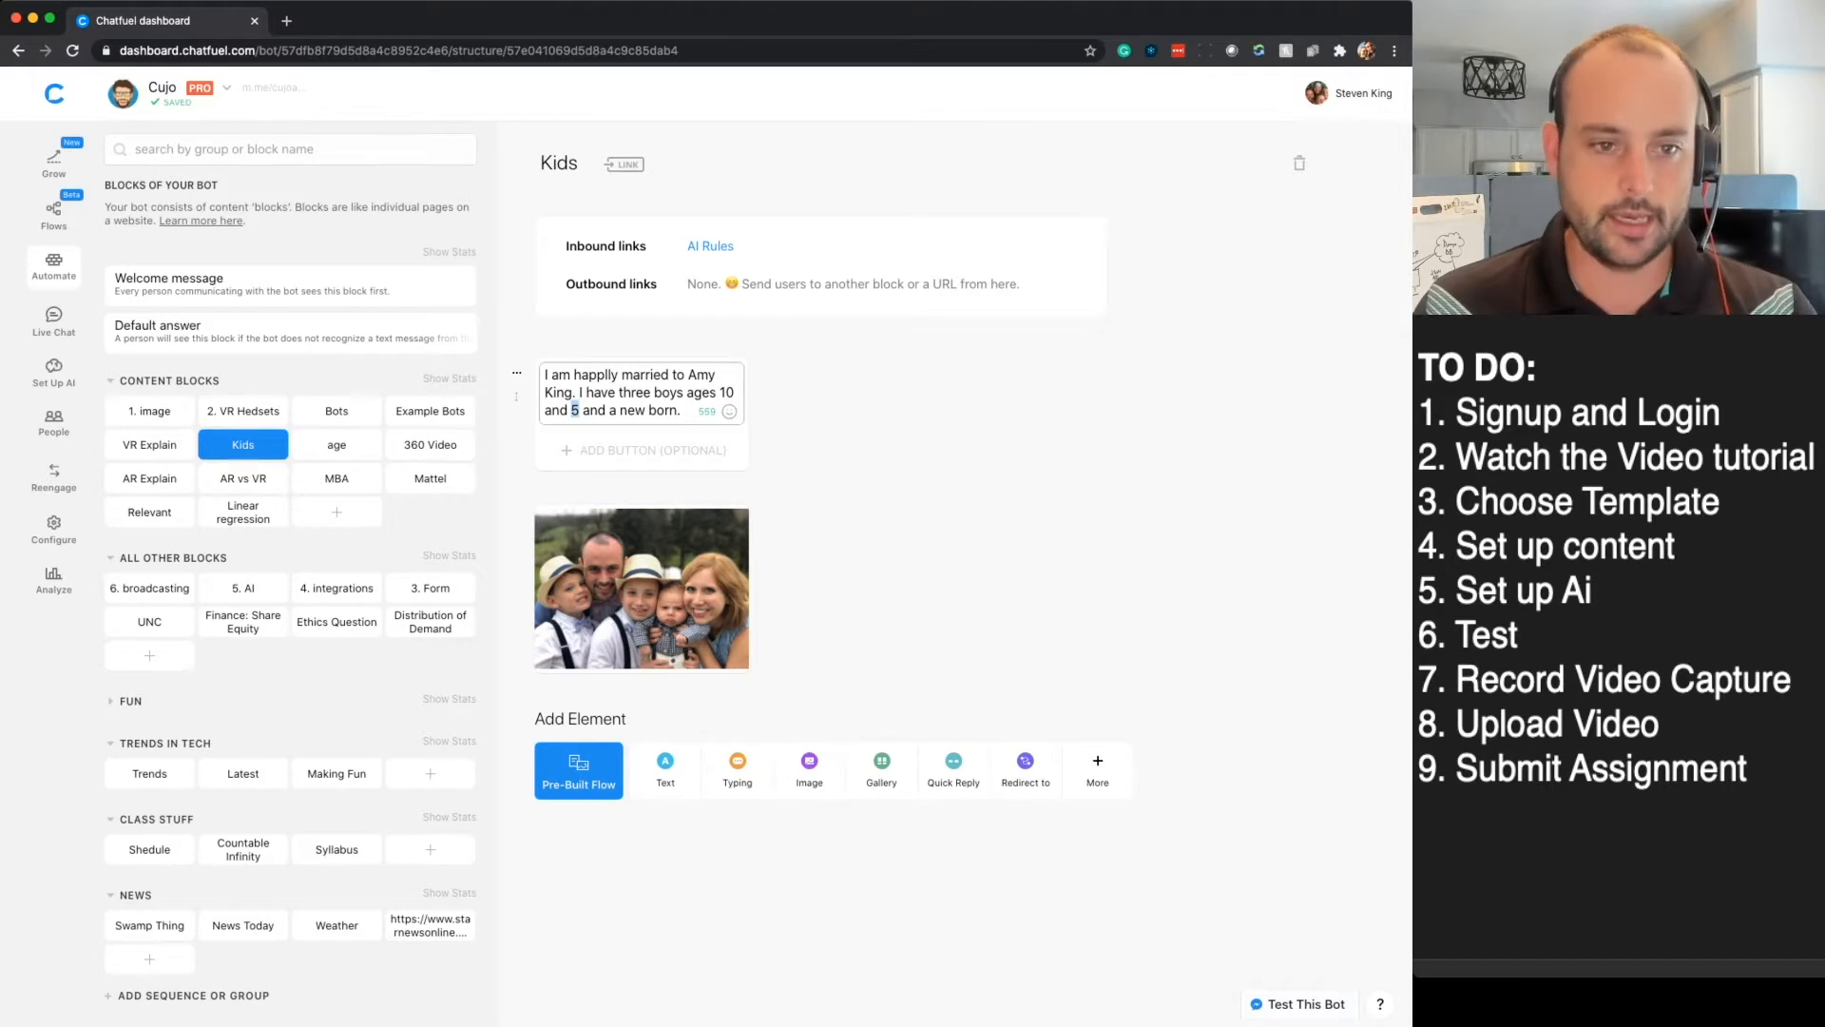
pyautogui.write('8')
# - Replace the end of the Kids text so the list of ages reads "10, 8 and 2."
pyautogui.moveTo(609, 411); pyautogui.dragTo(682, 410)
pyautogui.press('BackSpace')
pyautogui.press('BackSpace')
pyautogui.press('BackSpace')
pyautogui.press('BackSpace')
pyautogui.press('BackSpace')
pyautogui.press('BackSpace')
pyautogui.press('BackSpace')
pyautogui.press('BackSpace')
pyautogui.press('BackSpace')
pyautogui.press('BackSpace')
pyautogui.press('BackSpace')
pyautogui.press('BackSpace')
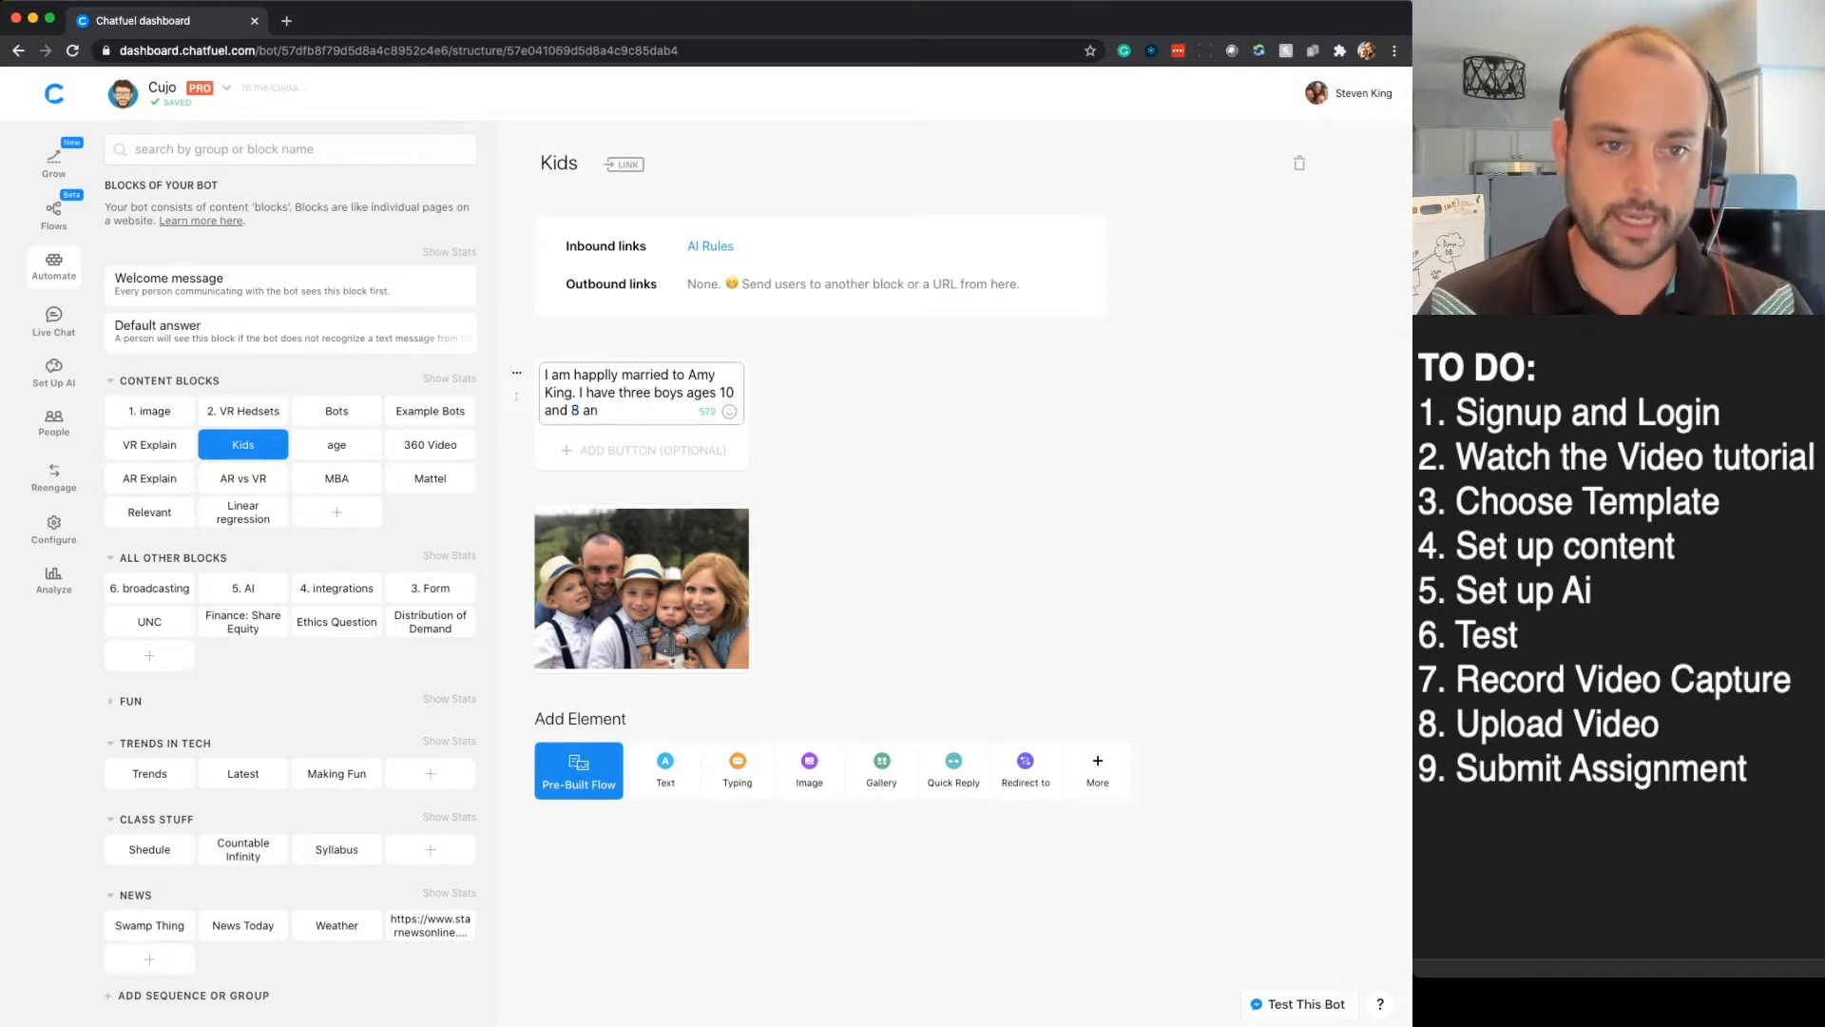
pyautogui.write(', 8 and 2.')
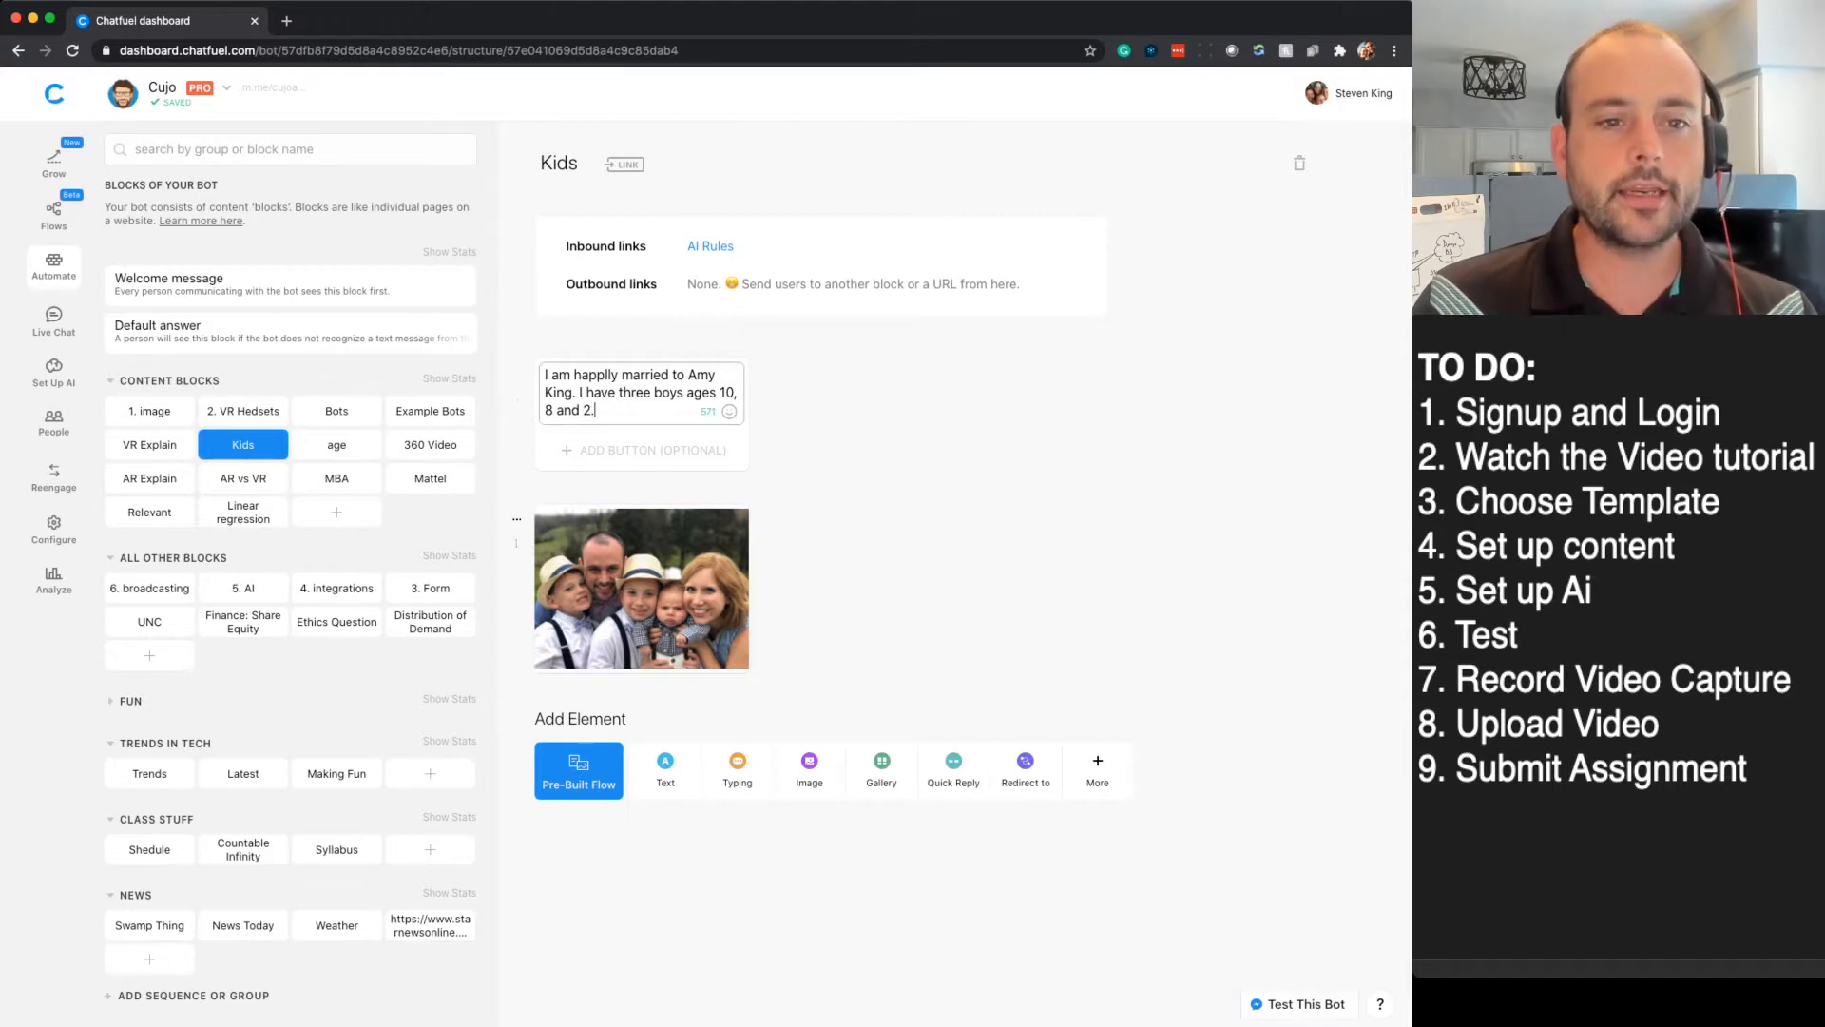
pyautogui.click(795, 422)
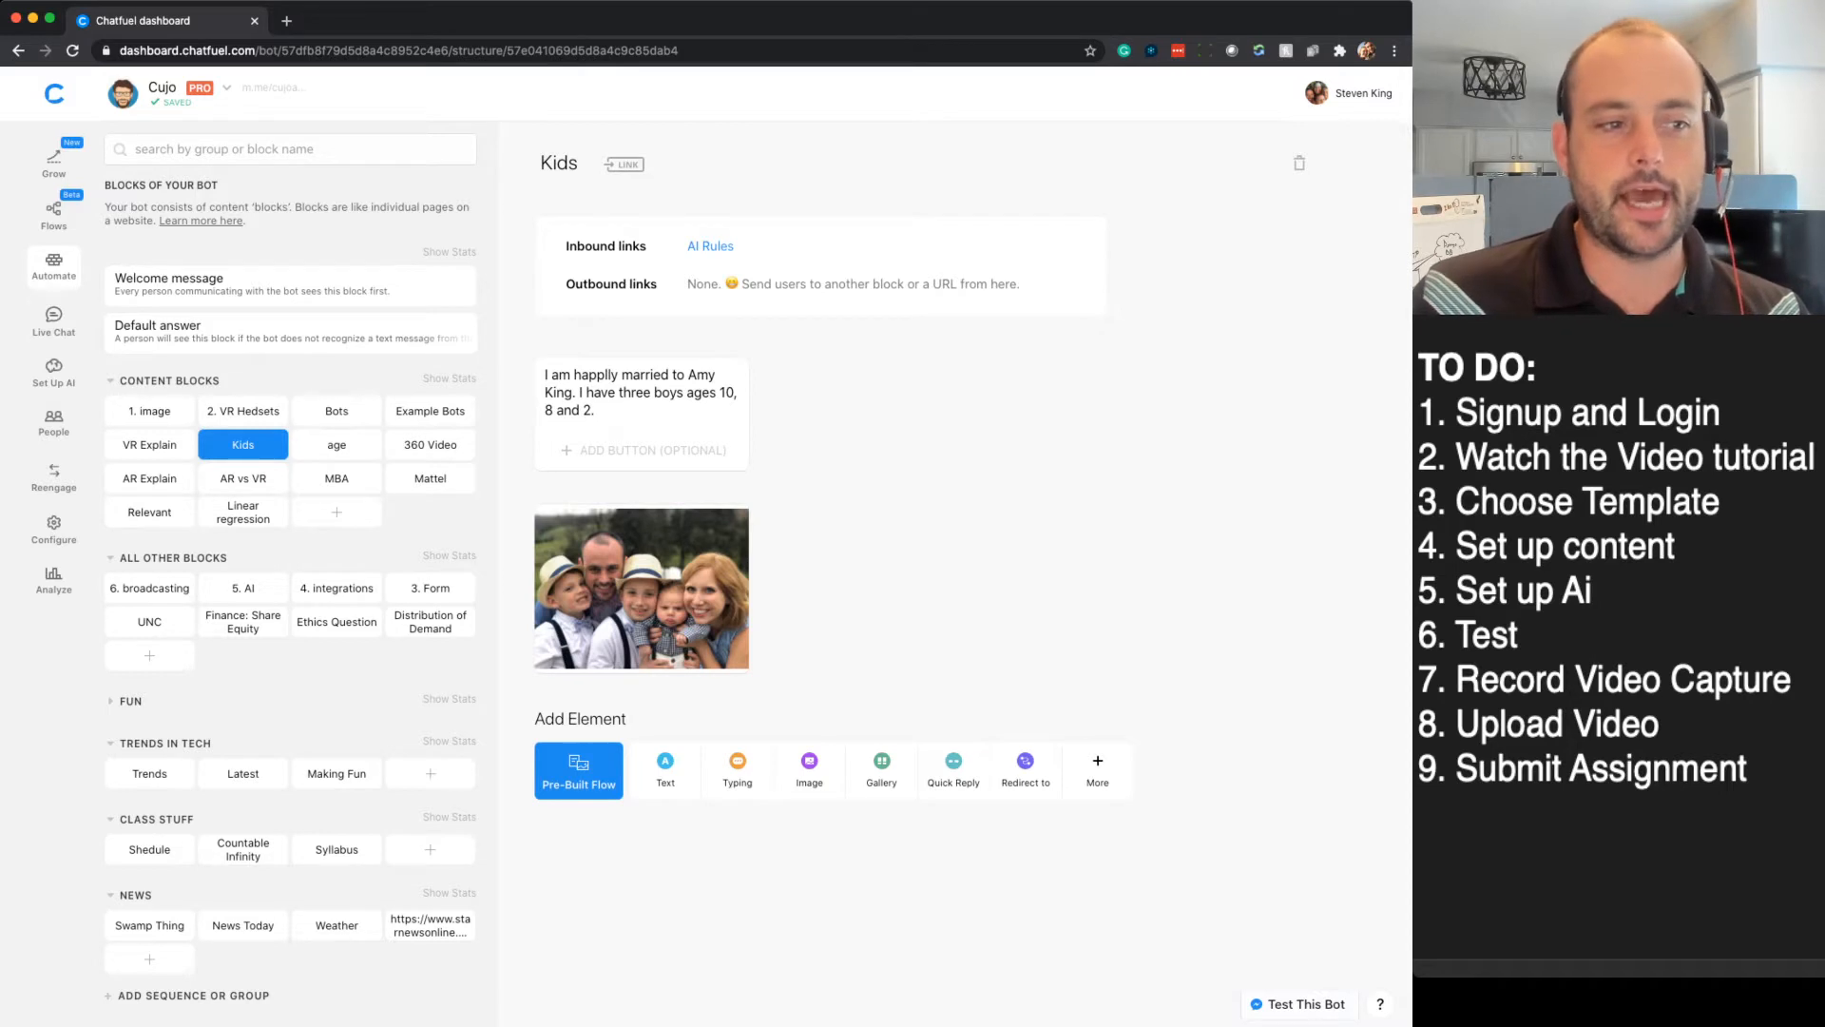
# - Examine the bot's AI rules, including the trigger phrases and reply block of the Kids rule
pyautogui.click(53, 371)
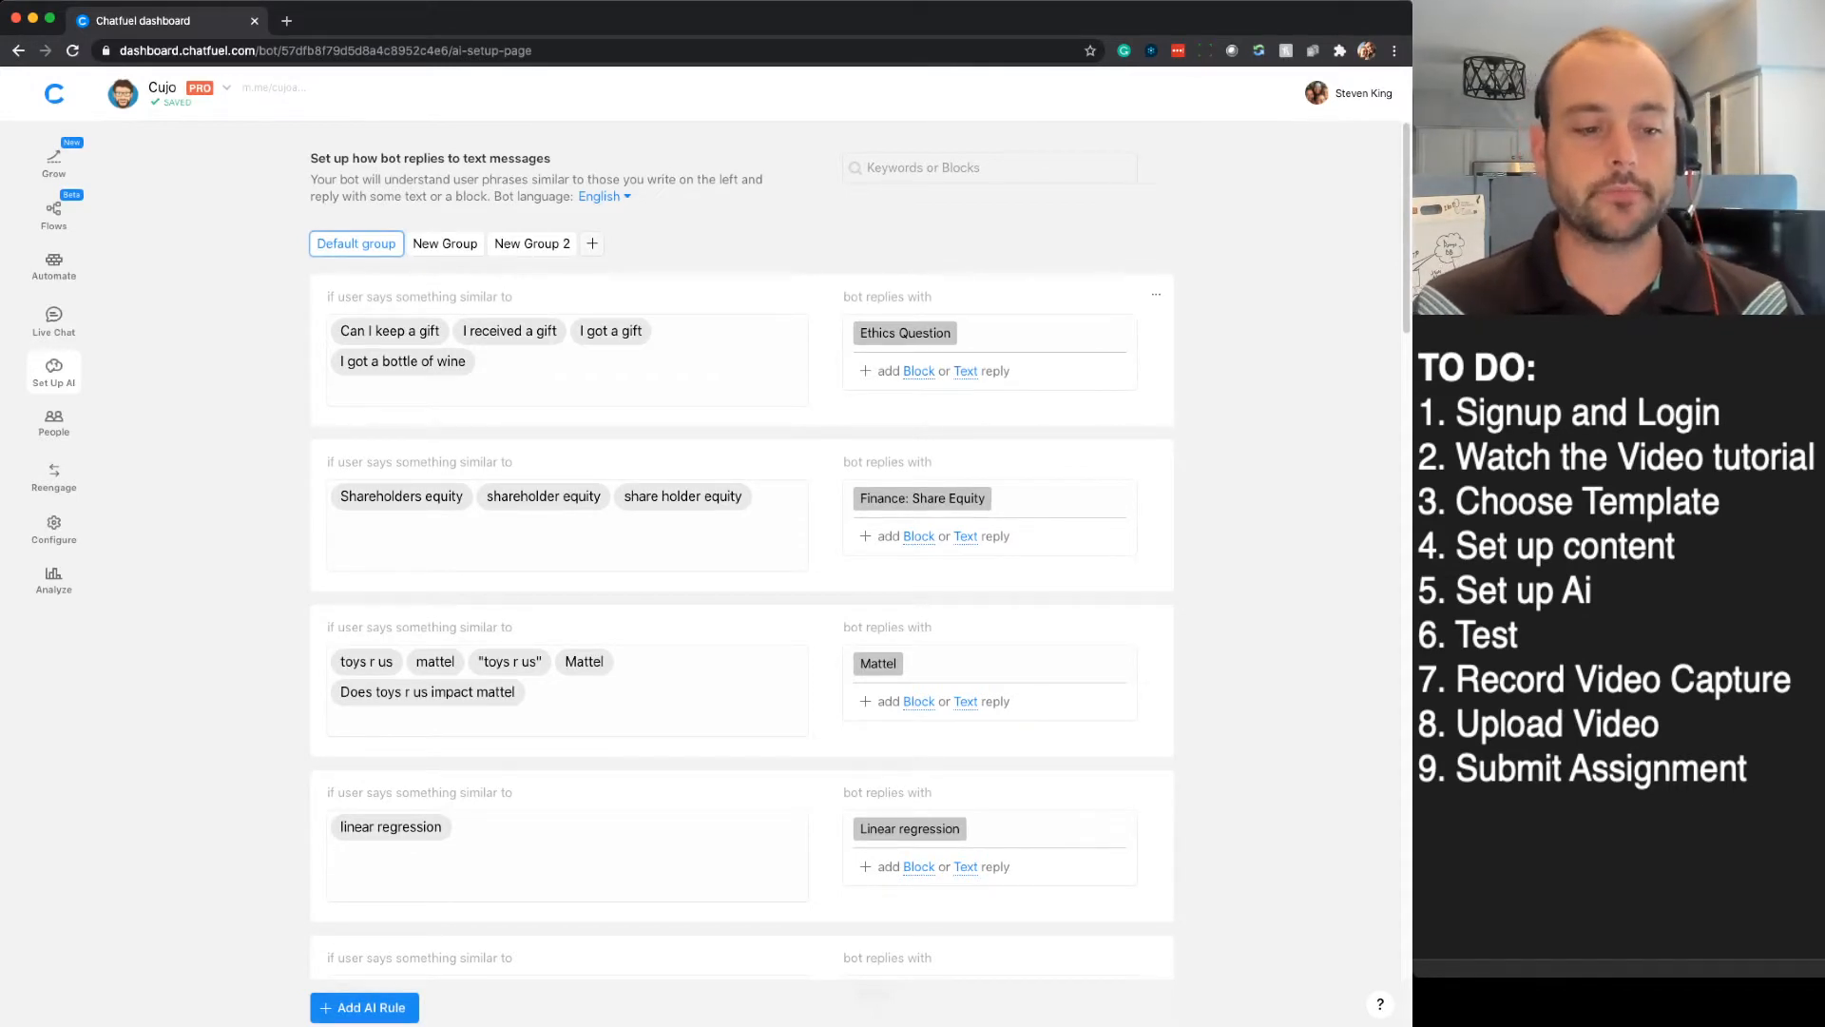
pyautogui.scroll(-10, 742, 551)
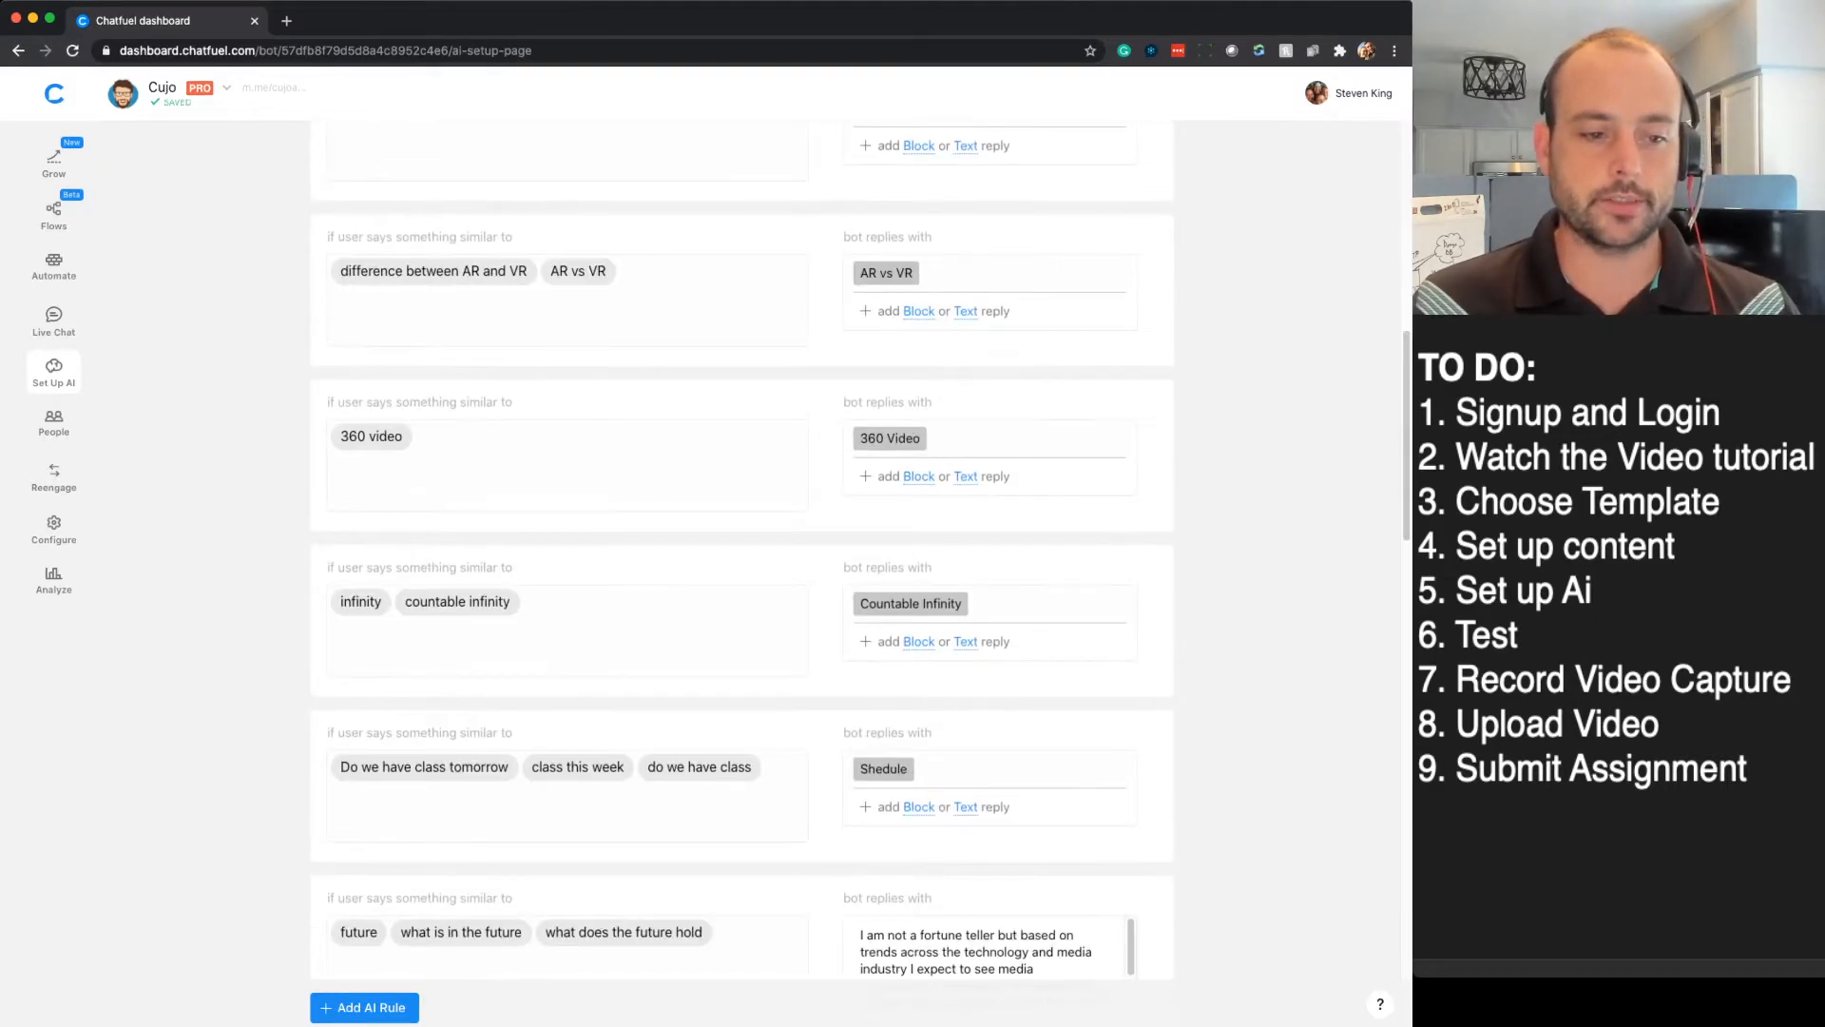
pyautogui.scroll(-5, 741, 552)
pyautogui.scroll(-10, 742, 552)
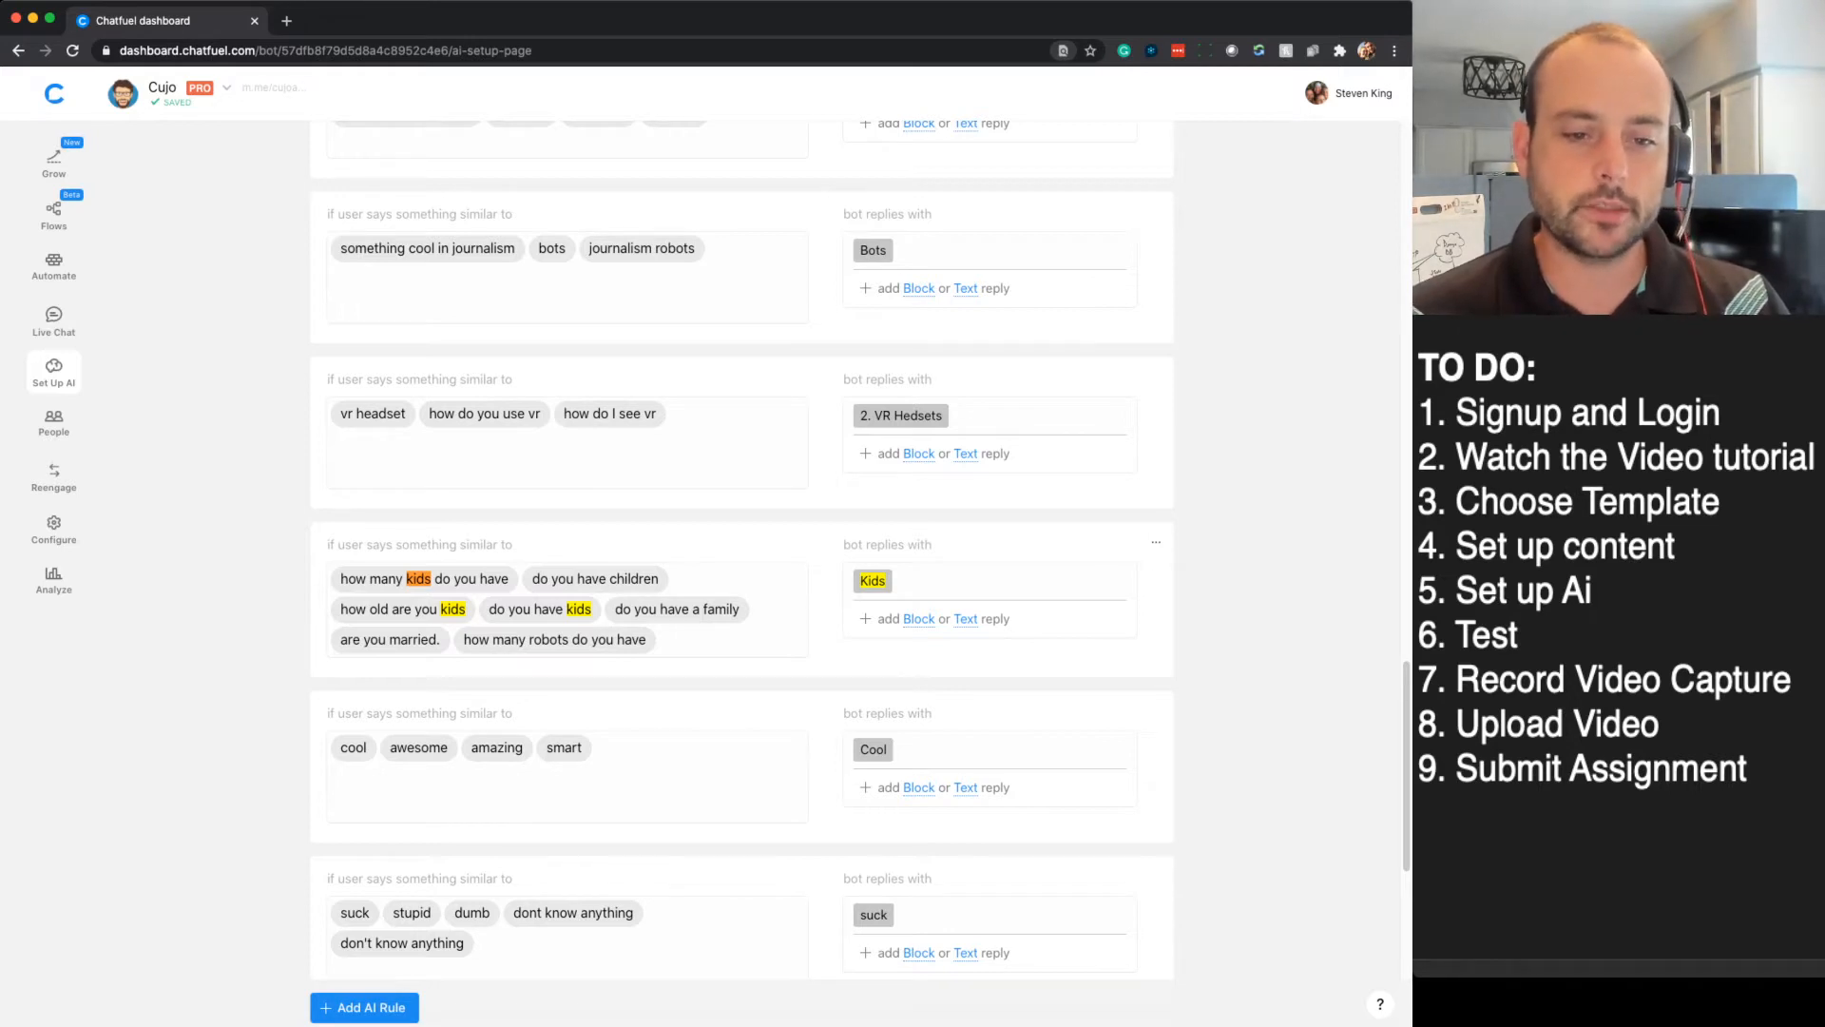
pyautogui.click(903, 581)
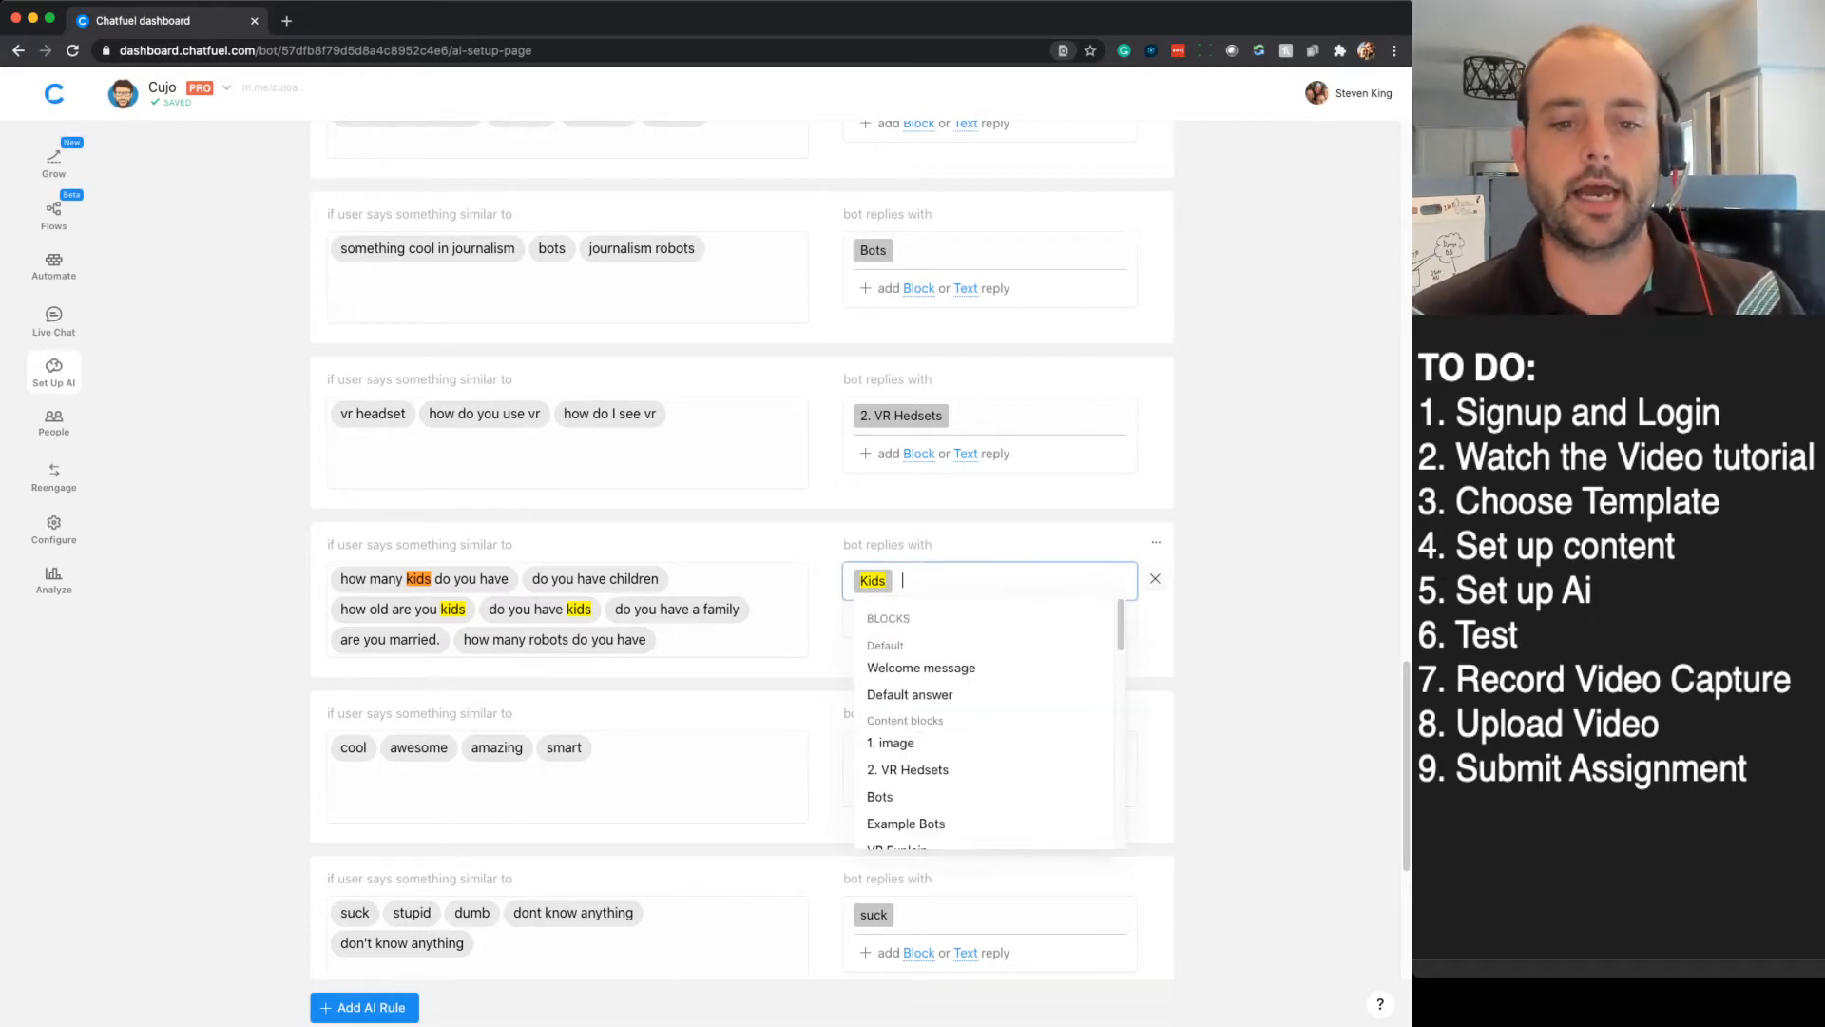
pyautogui.click(998, 544)
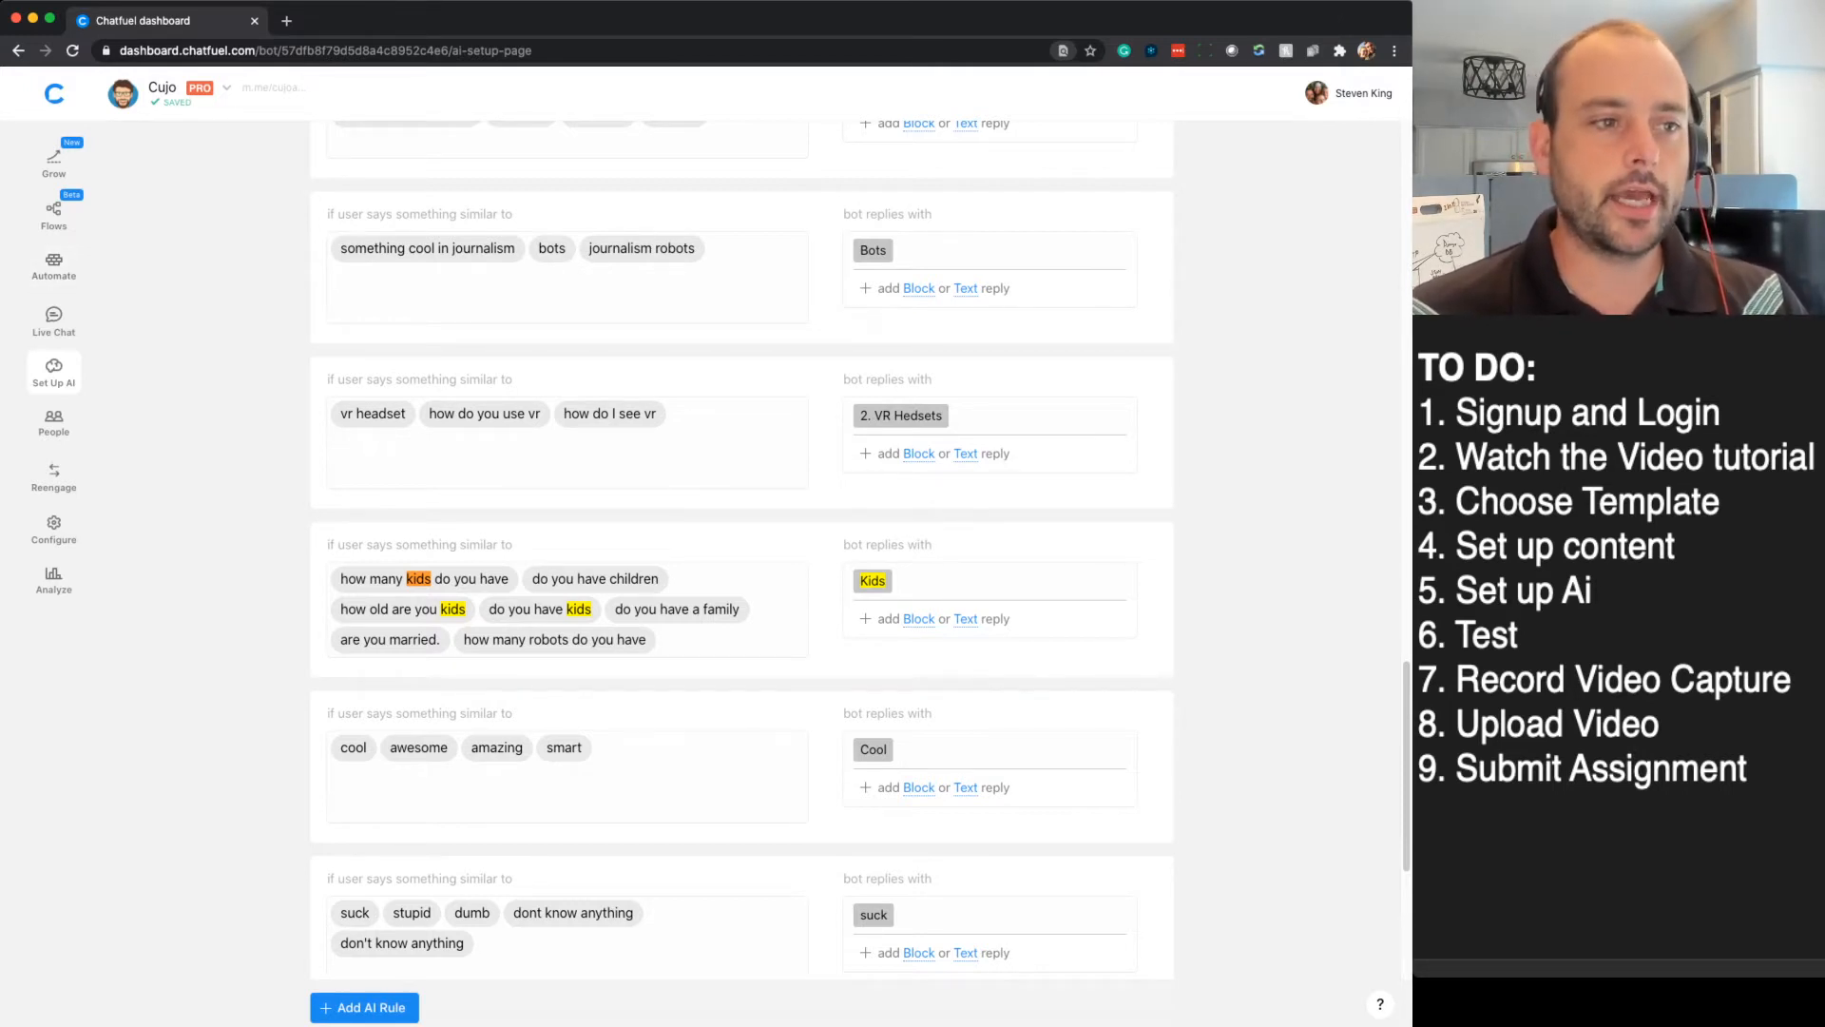
pyautogui.scroll(6, 742, 547)
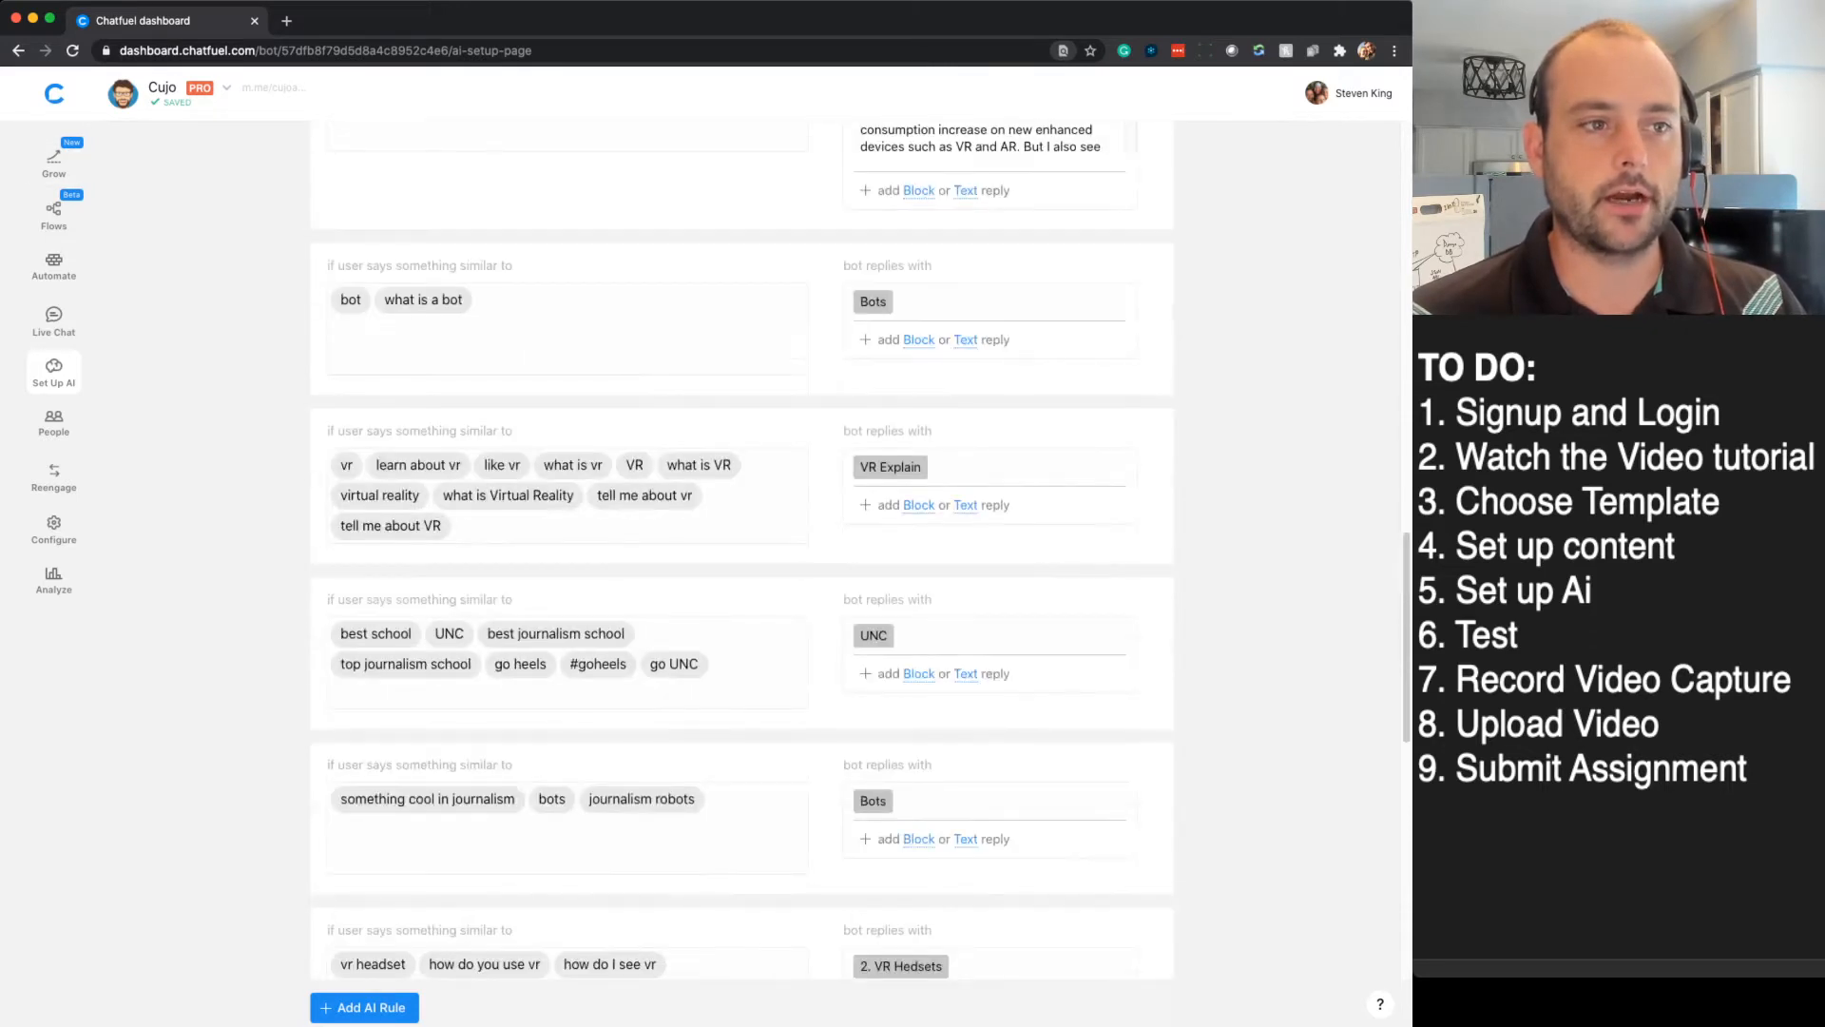
# - Return to the bot list, browse the featured templates and create a new Blank Bot
pyautogui.click(227, 87)
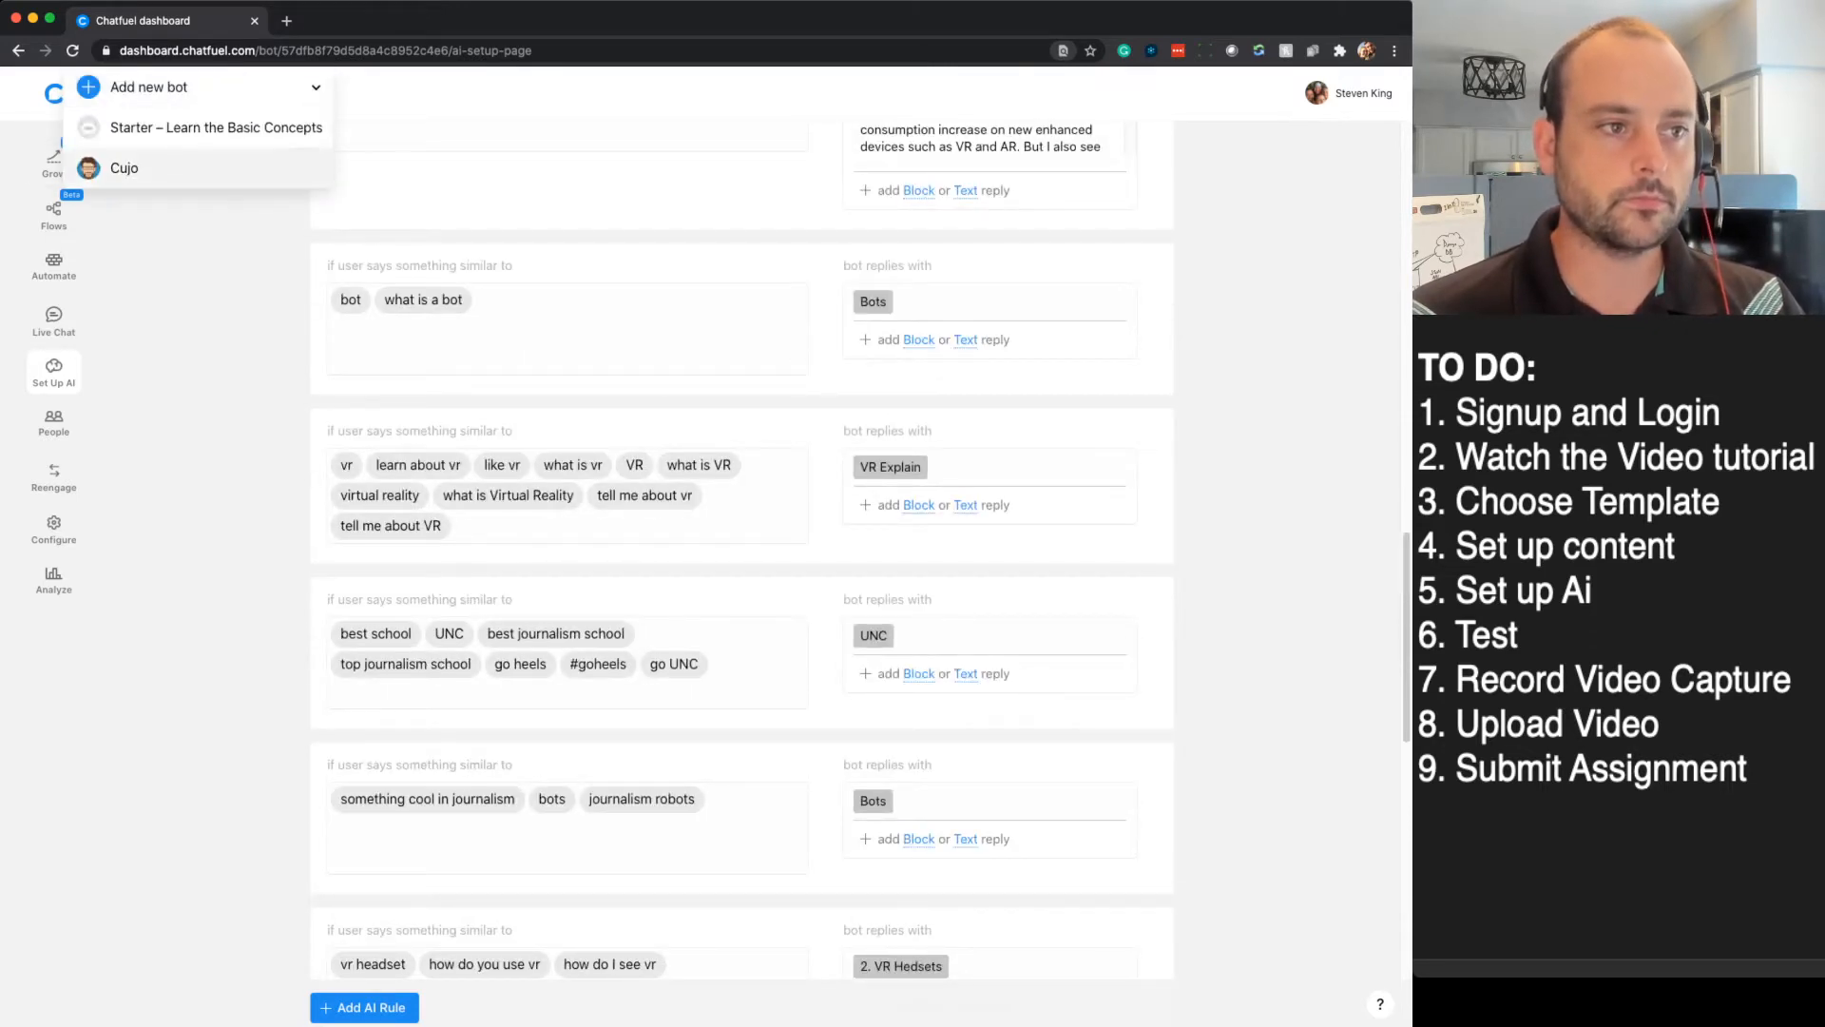
pyautogui.click(221, 240)
pyautogui.click(54, 93)
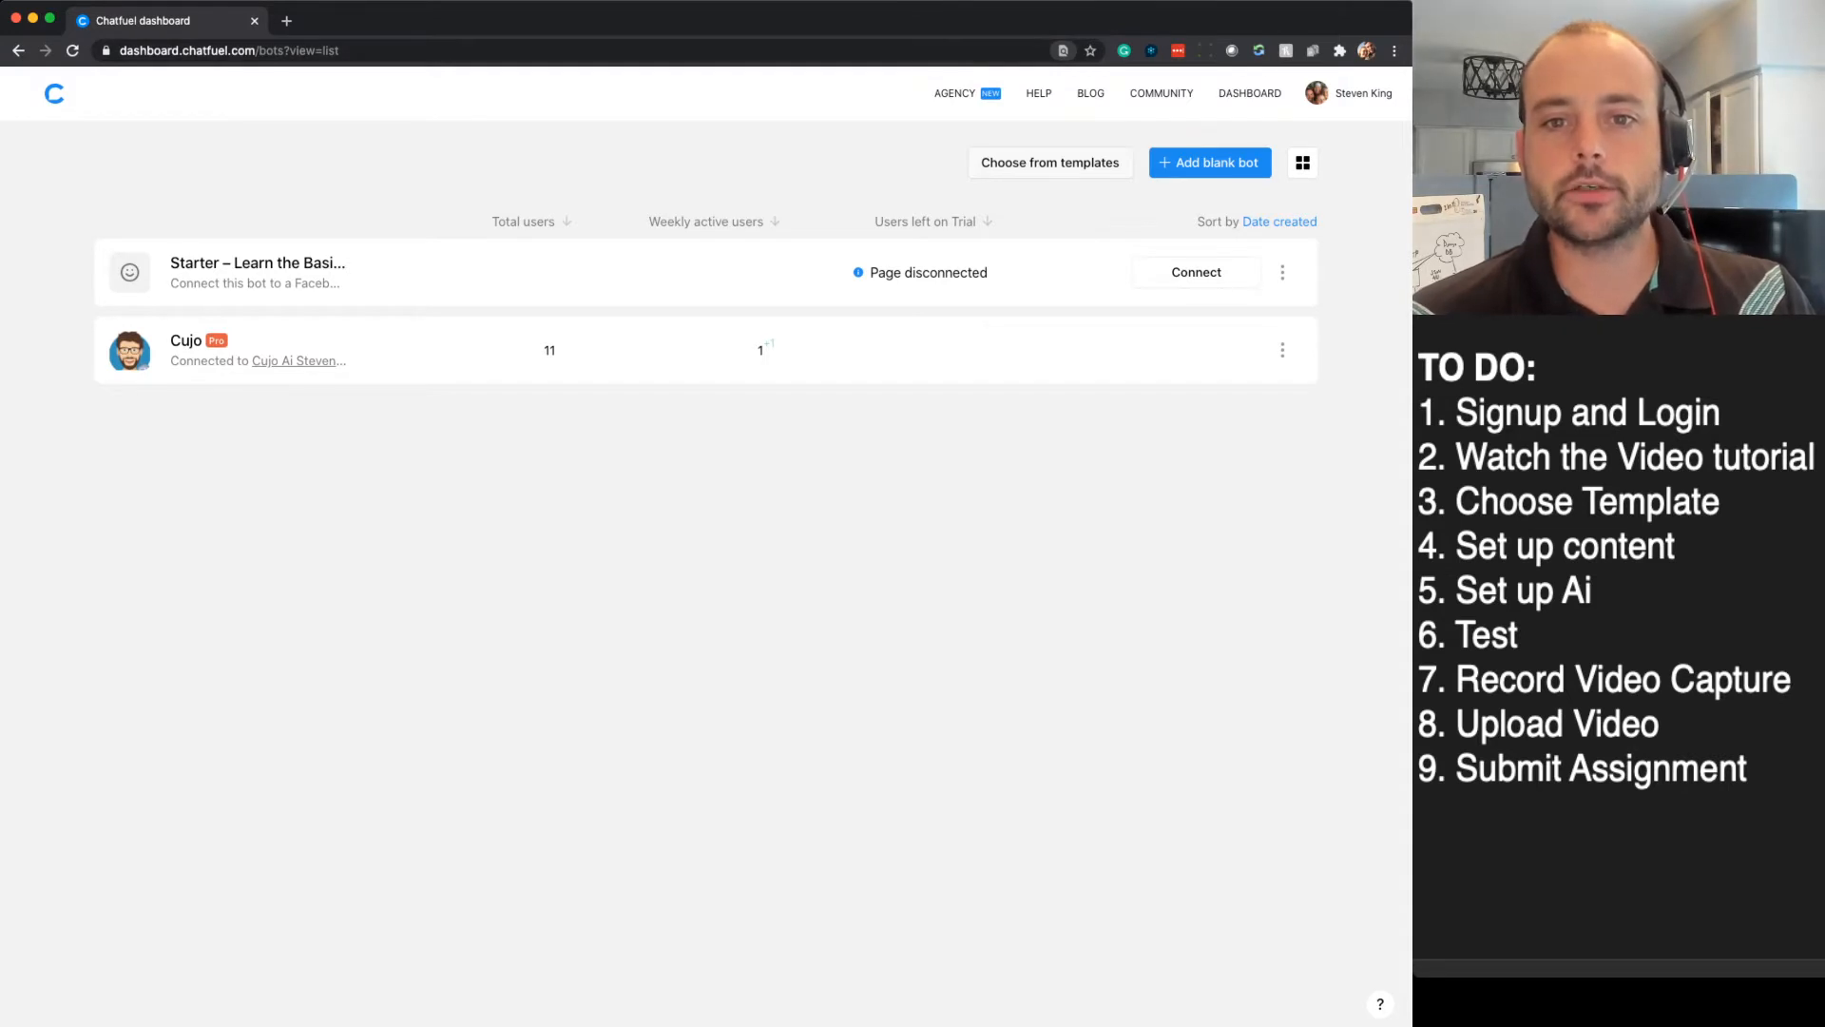
pyautogui.click(1050, 163)
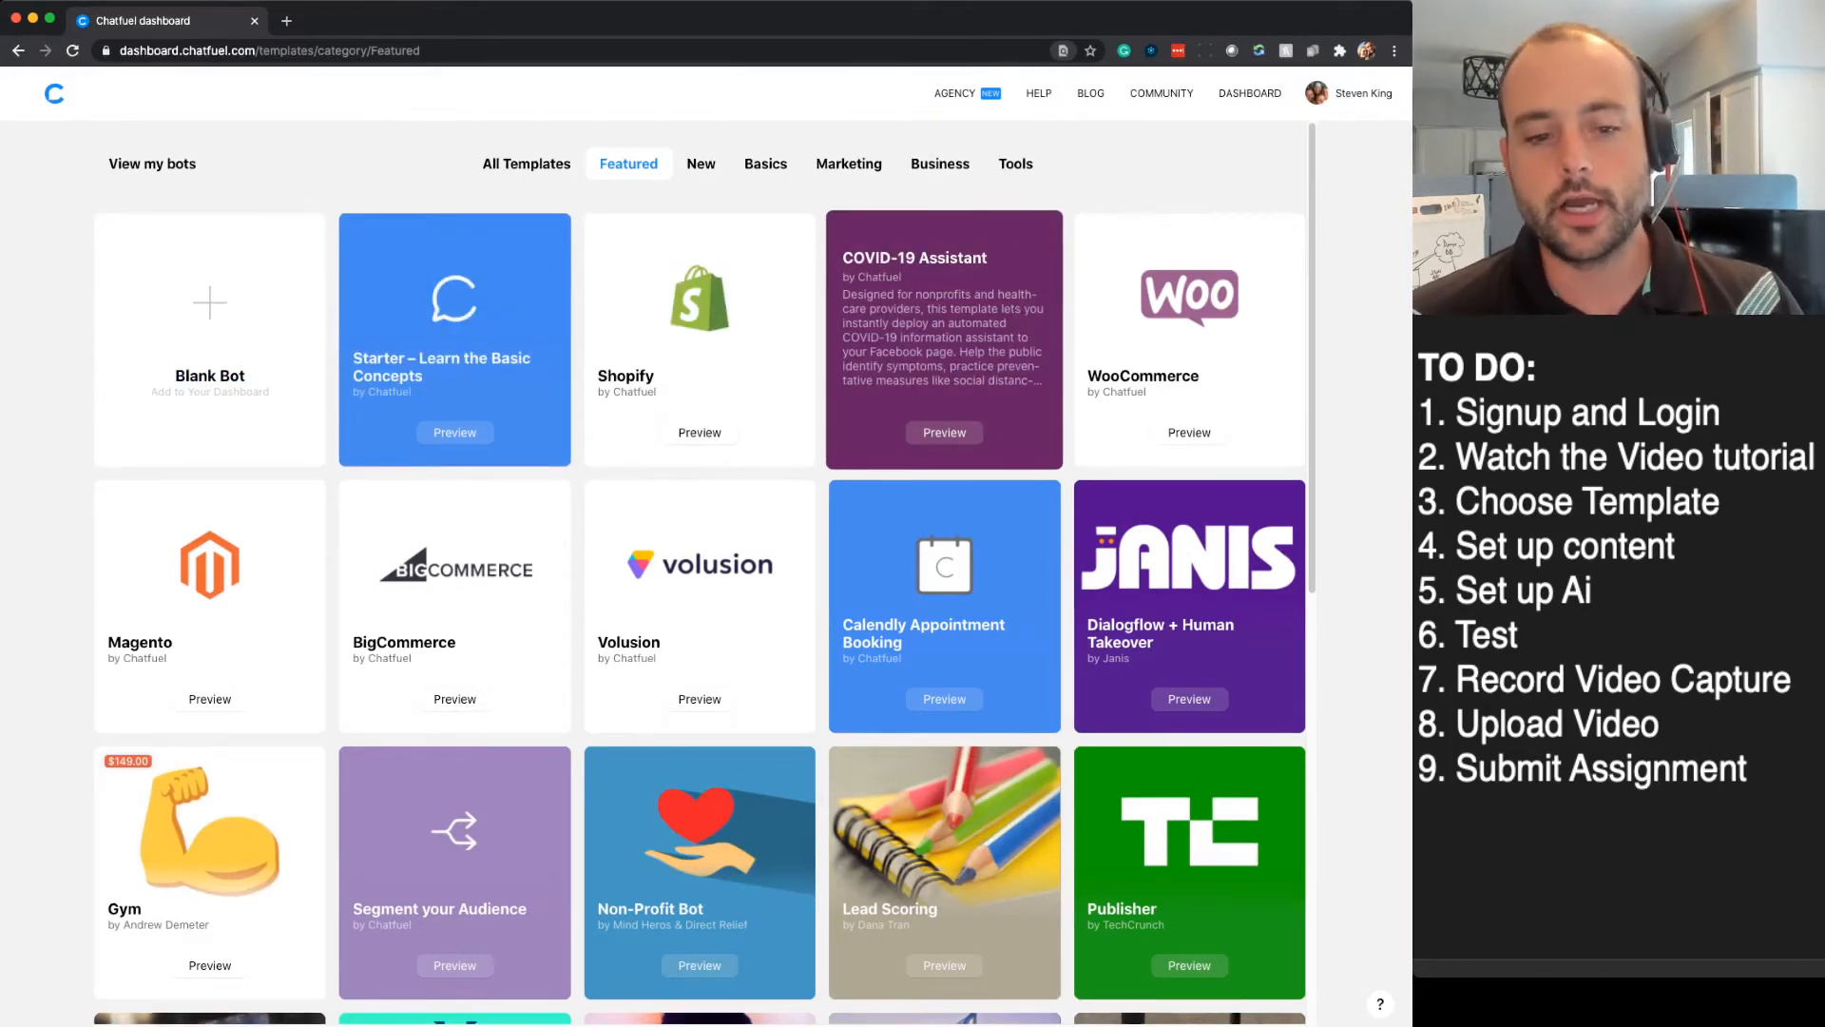
pyautogui.scroll(-2, 944, 570)
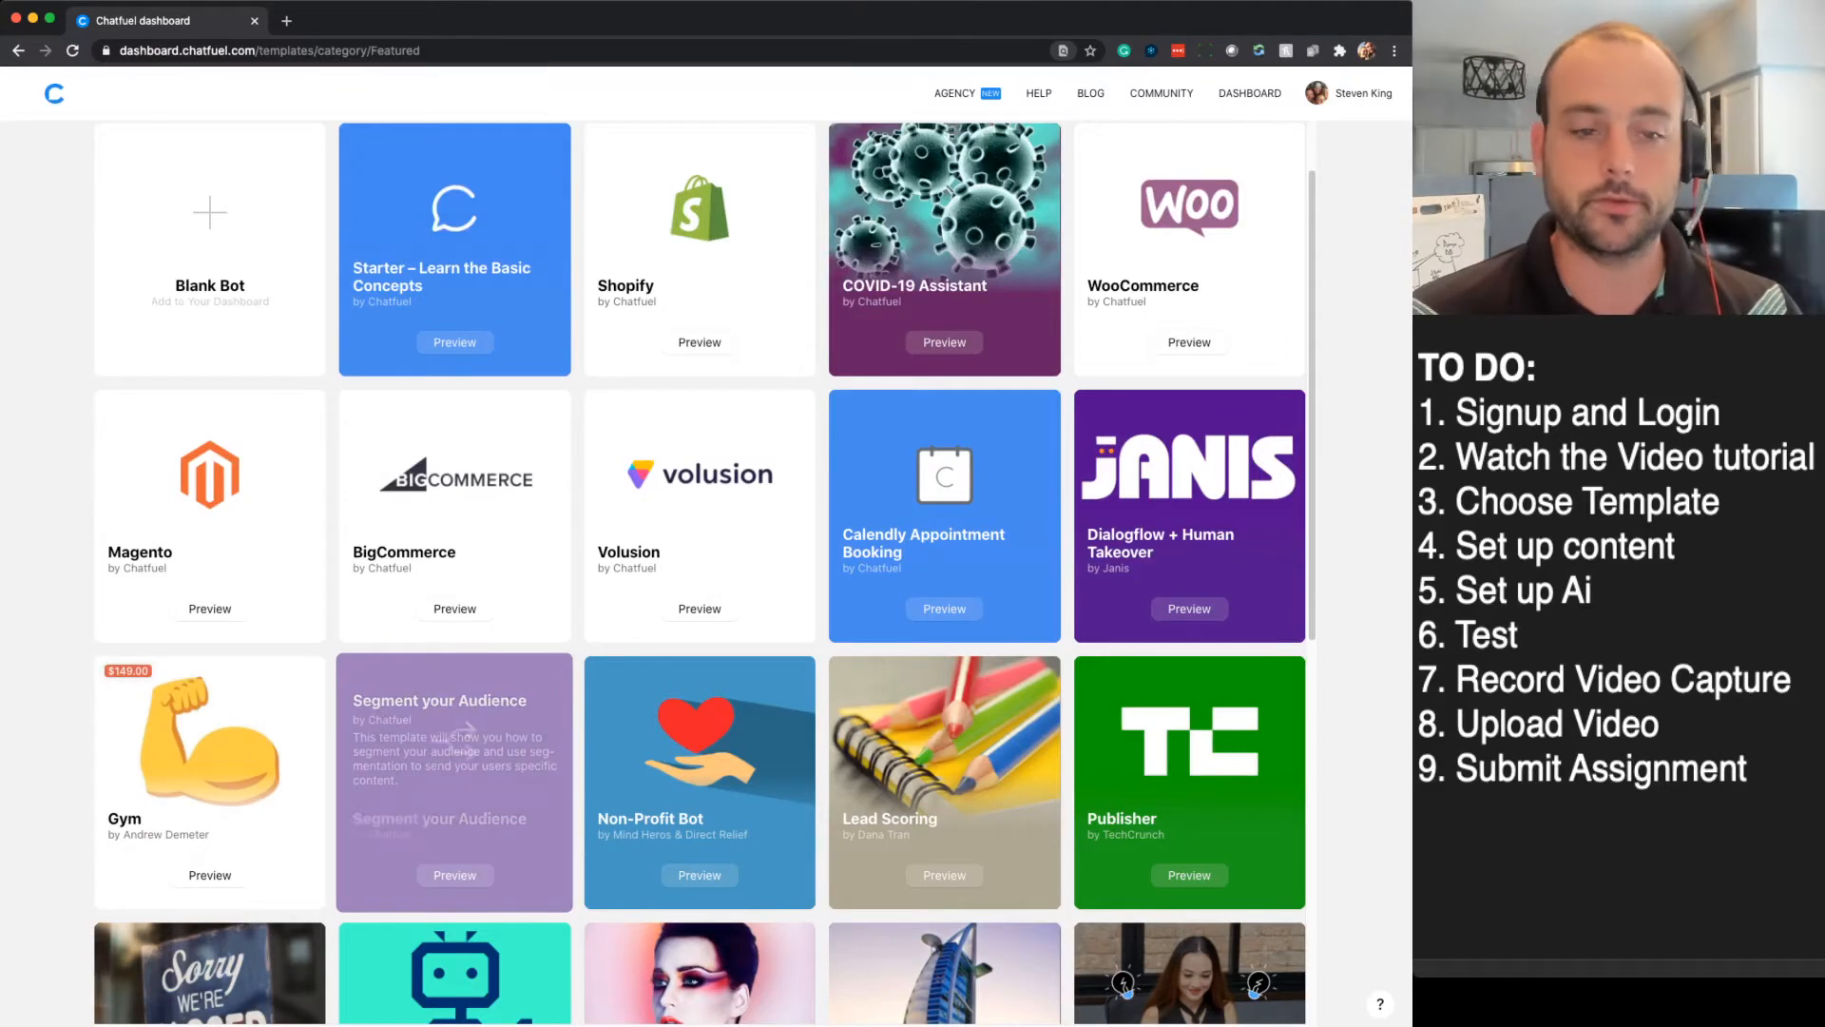
pyautogui.scroll(-5, 209, 760)
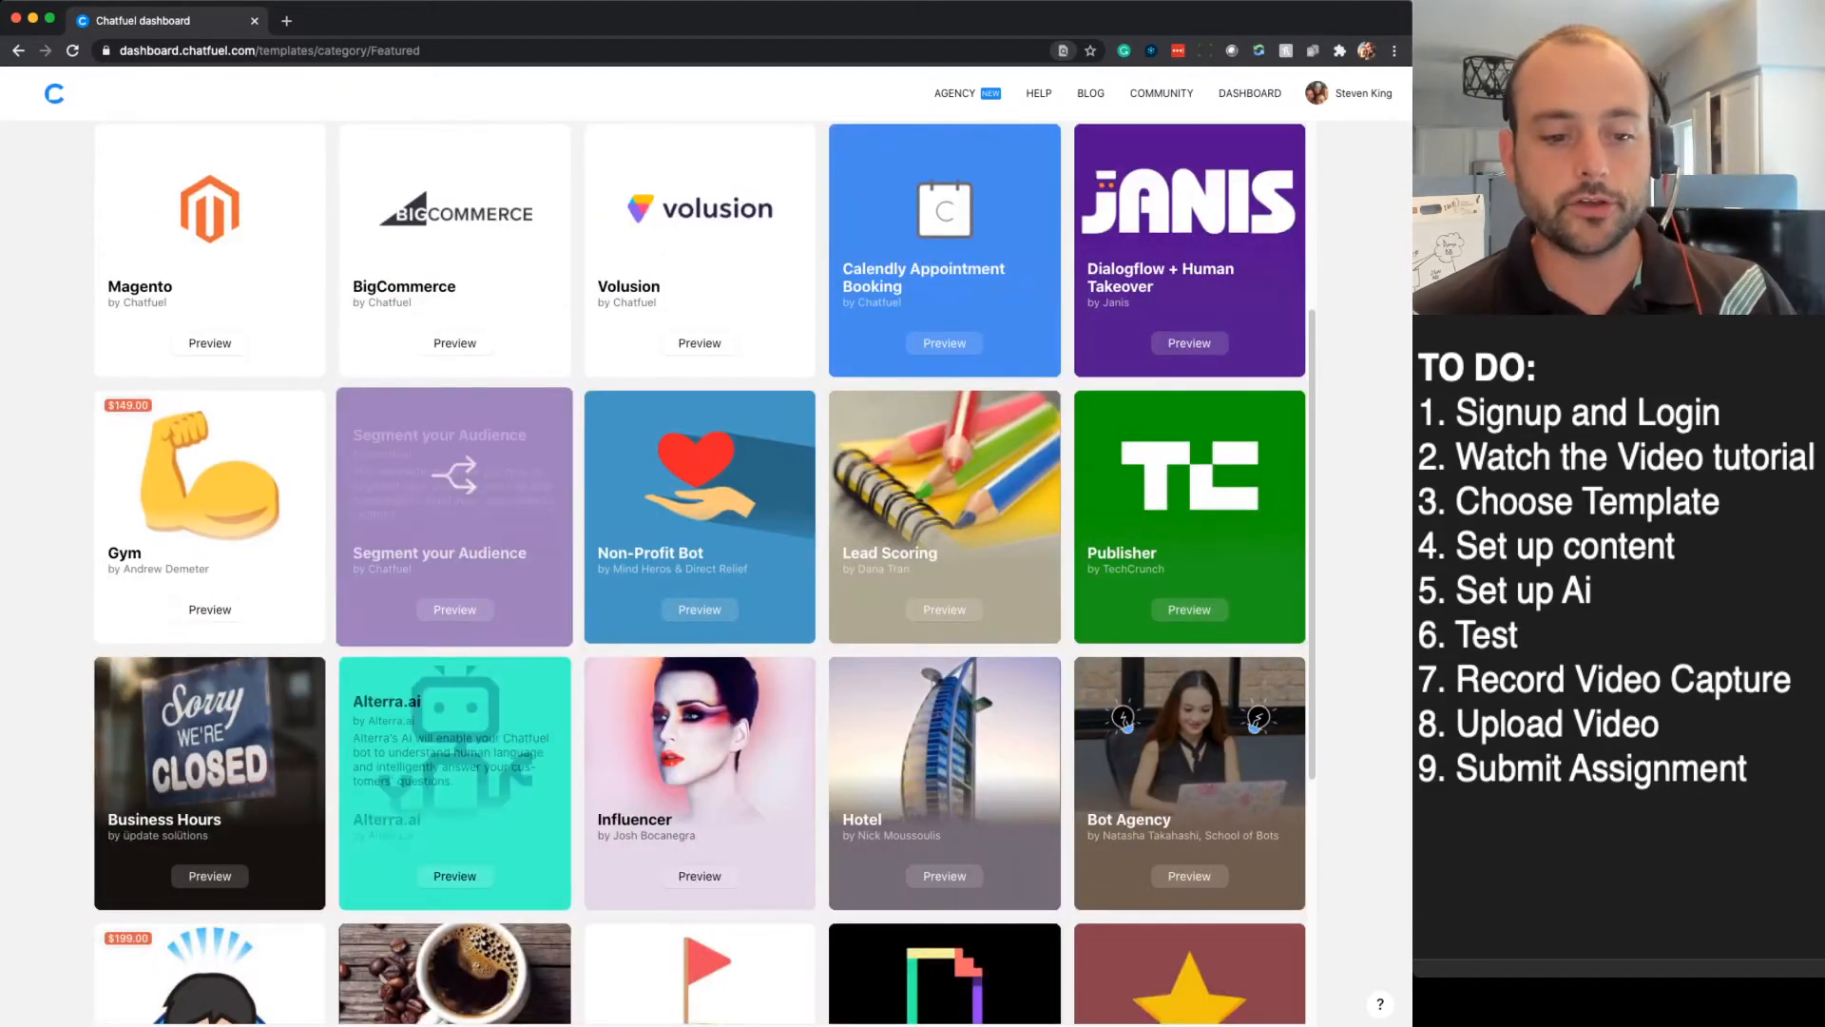
pyautogui.scroll(-5, 209, 761)
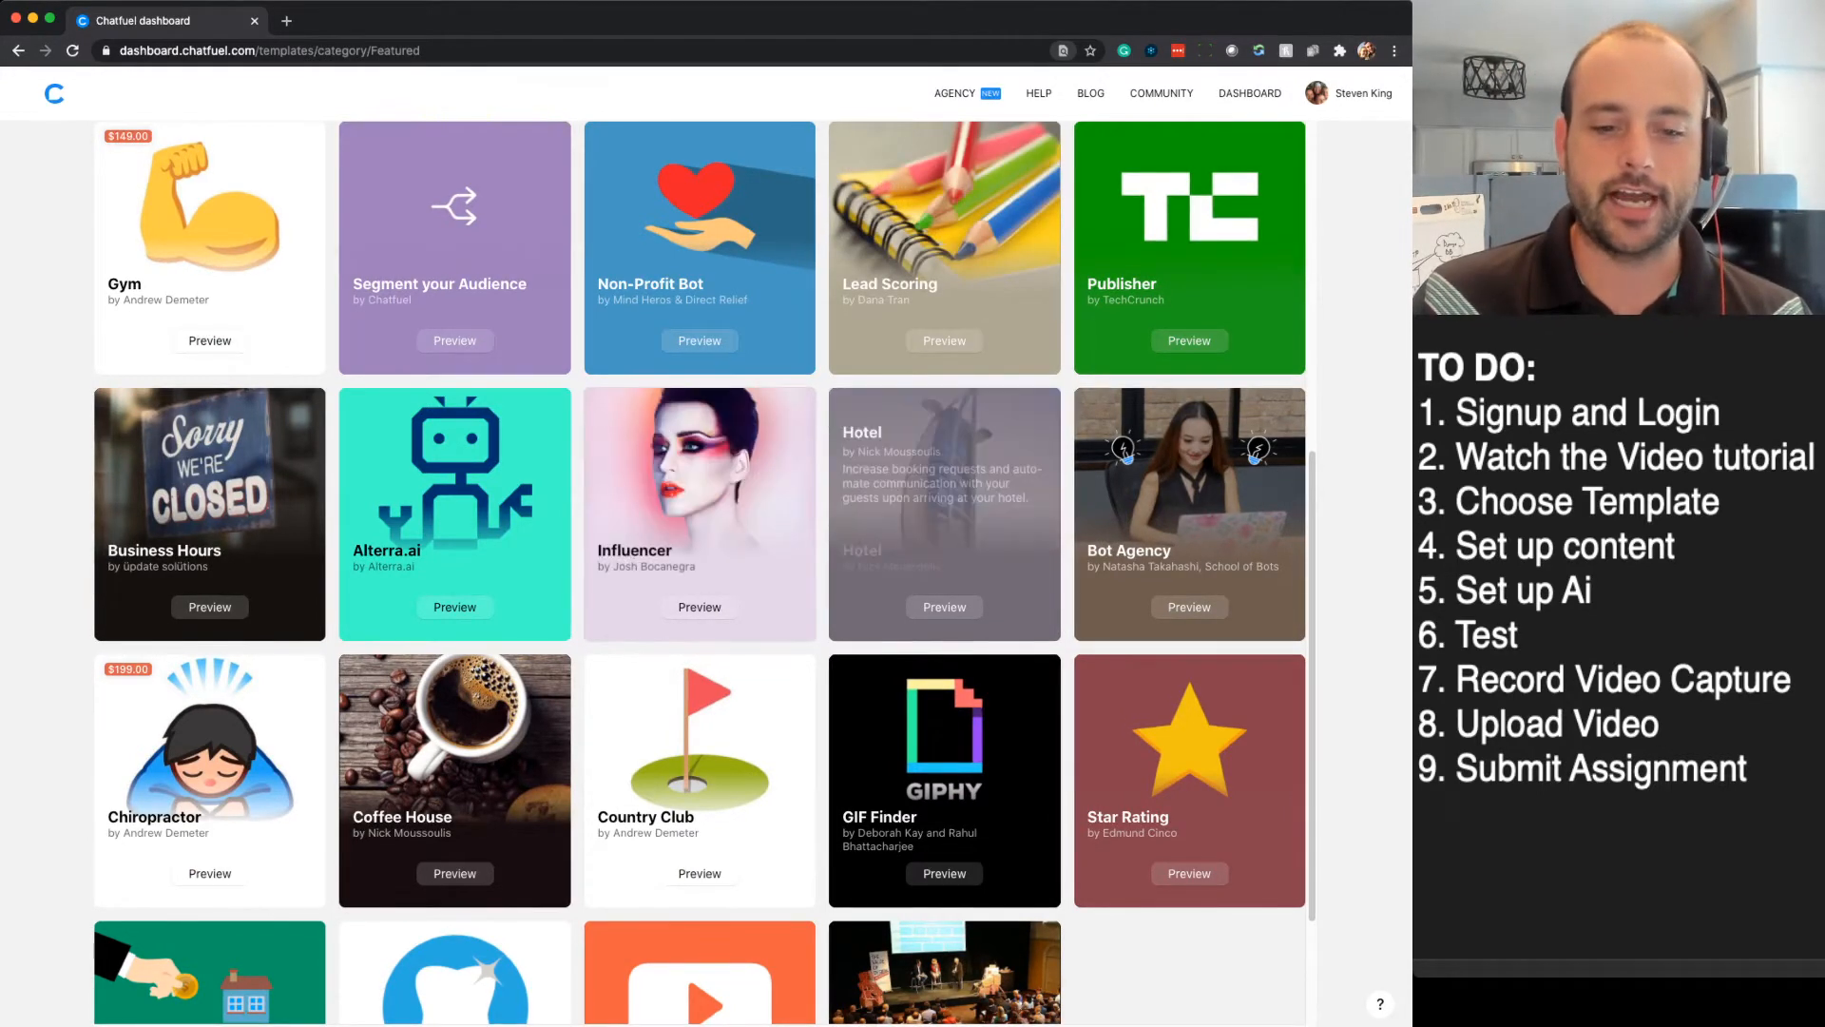
pyautogui.scroll(6, 944, 571)
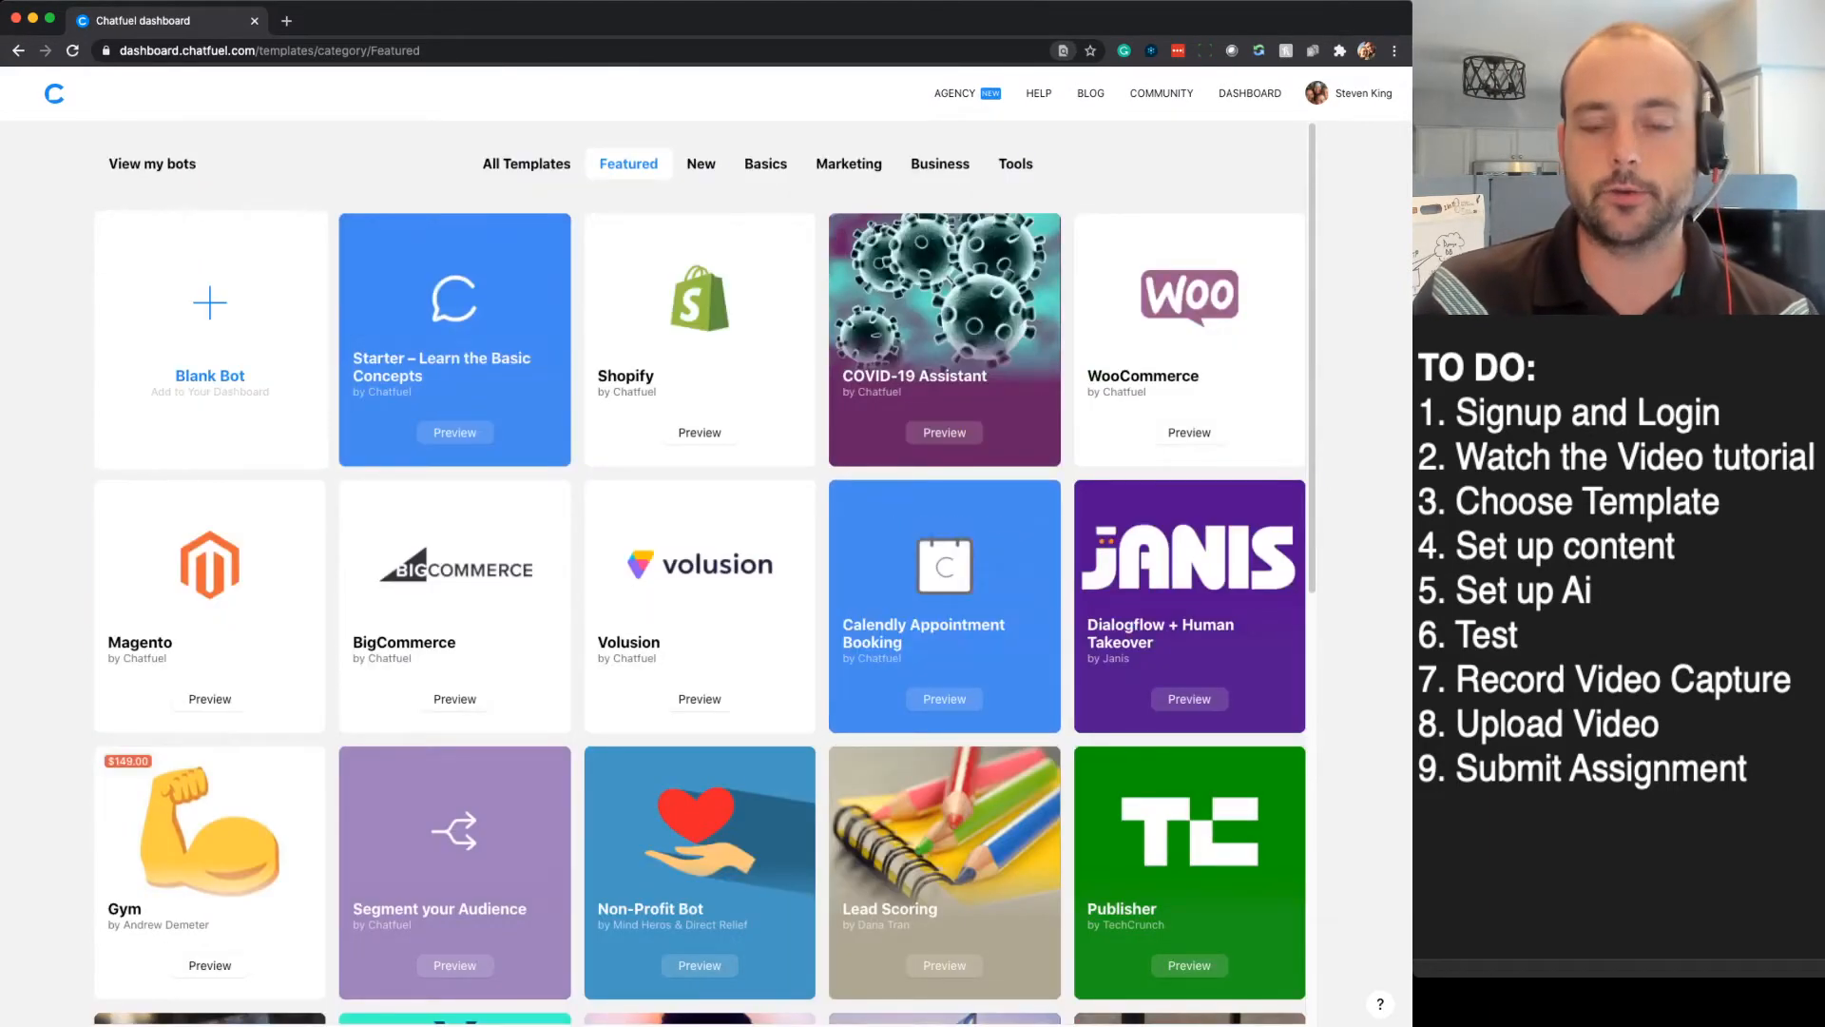
pyautogui.click(210, 324)
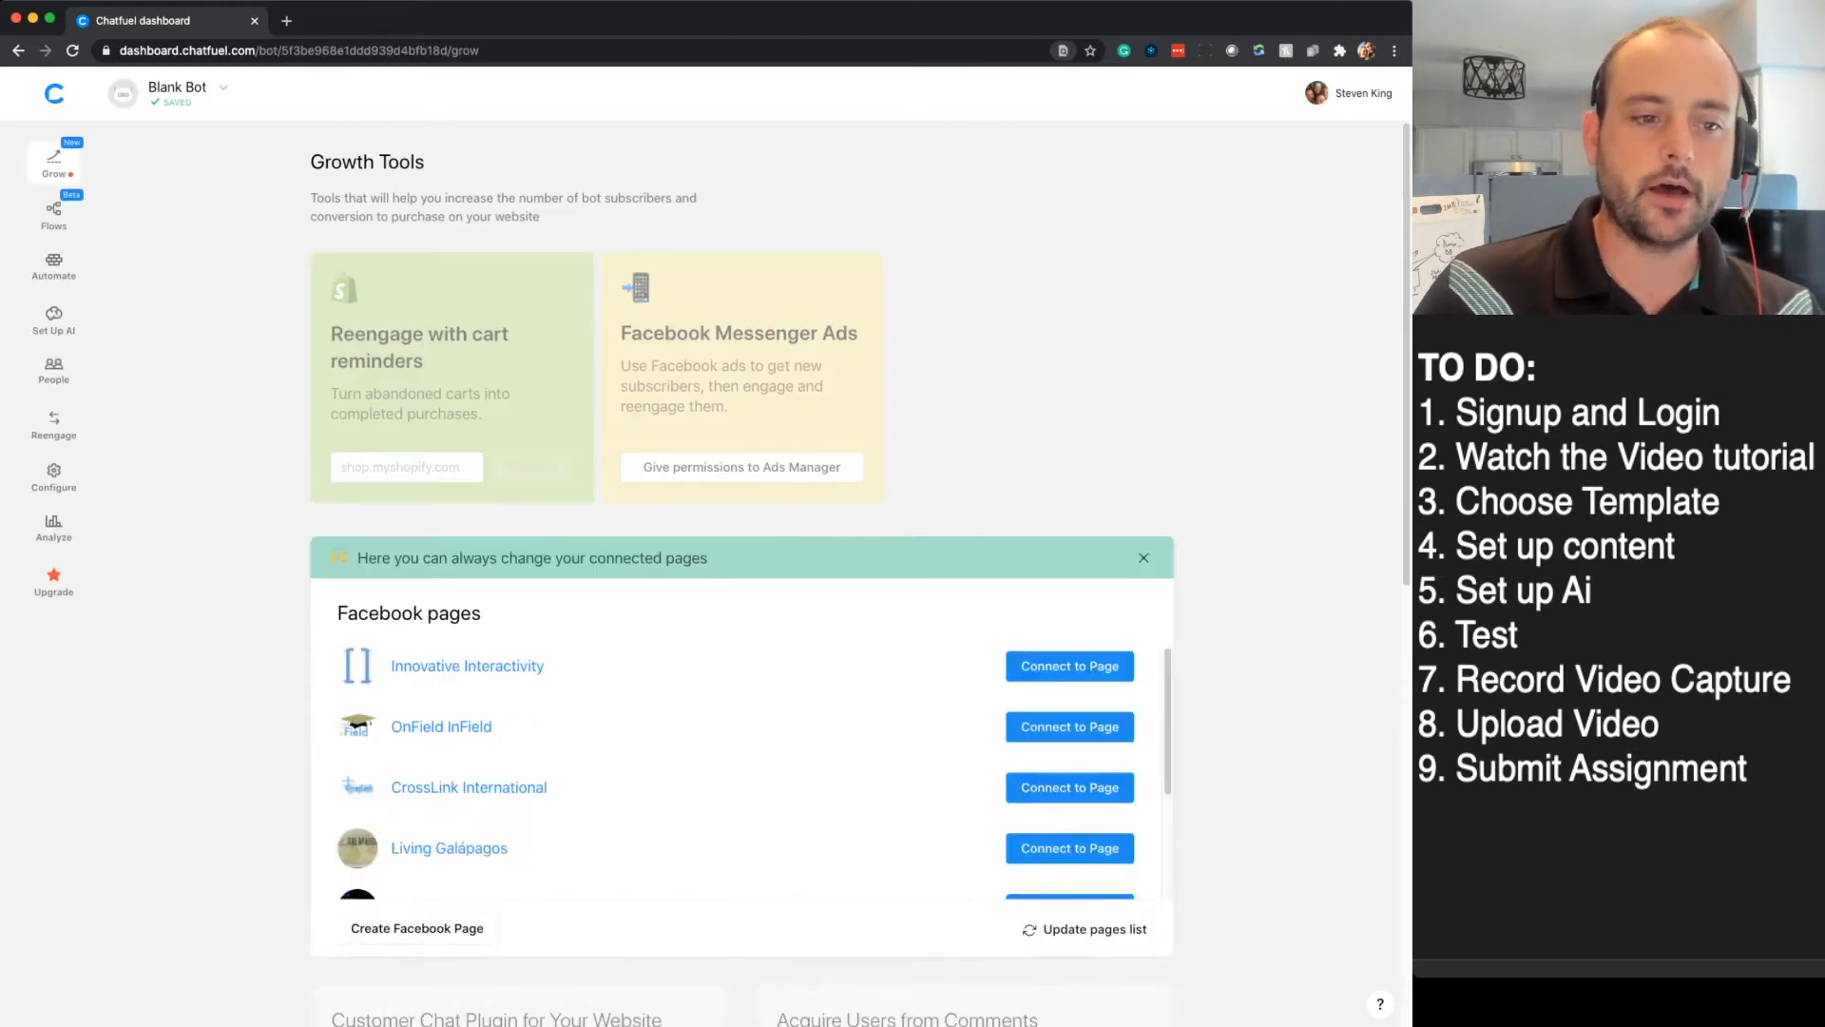
# - In the Welcome Message block, delete all the placeholder text that follows the opening greeting
pyautogui.scroll(-3, 466, 536)
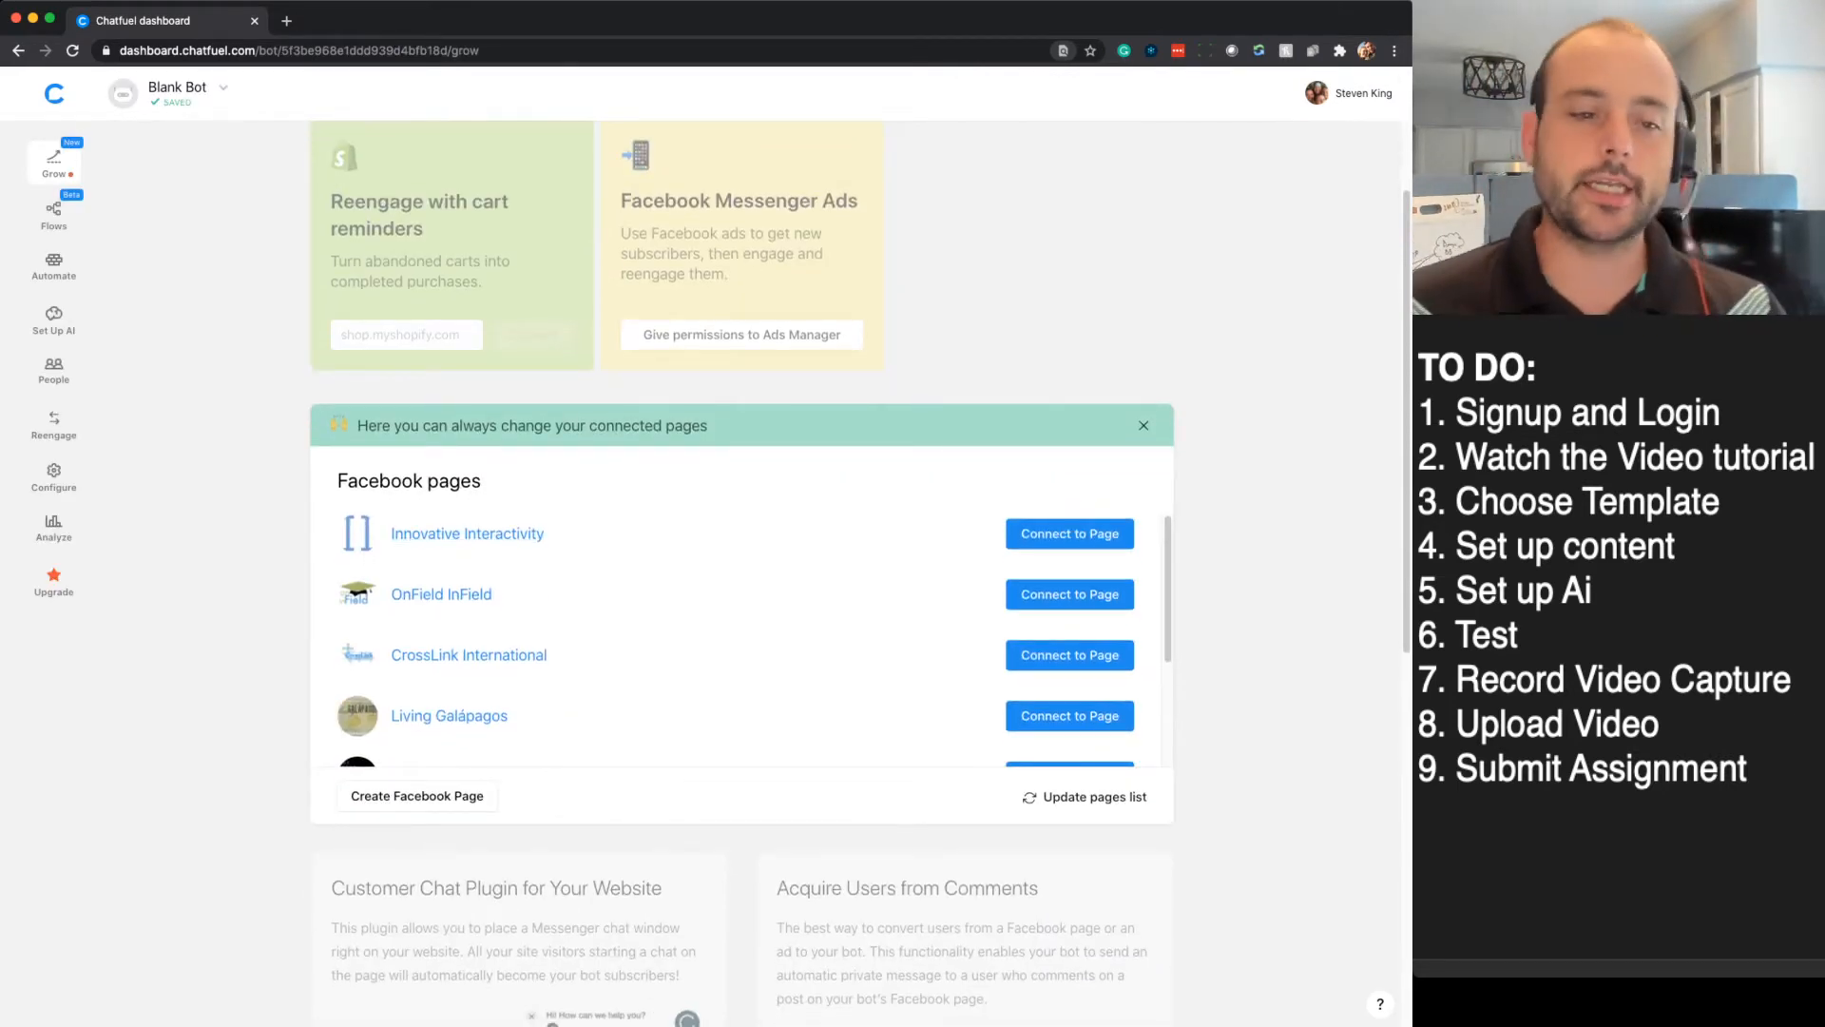
pyautogui.scroll(-2, 742, 571)
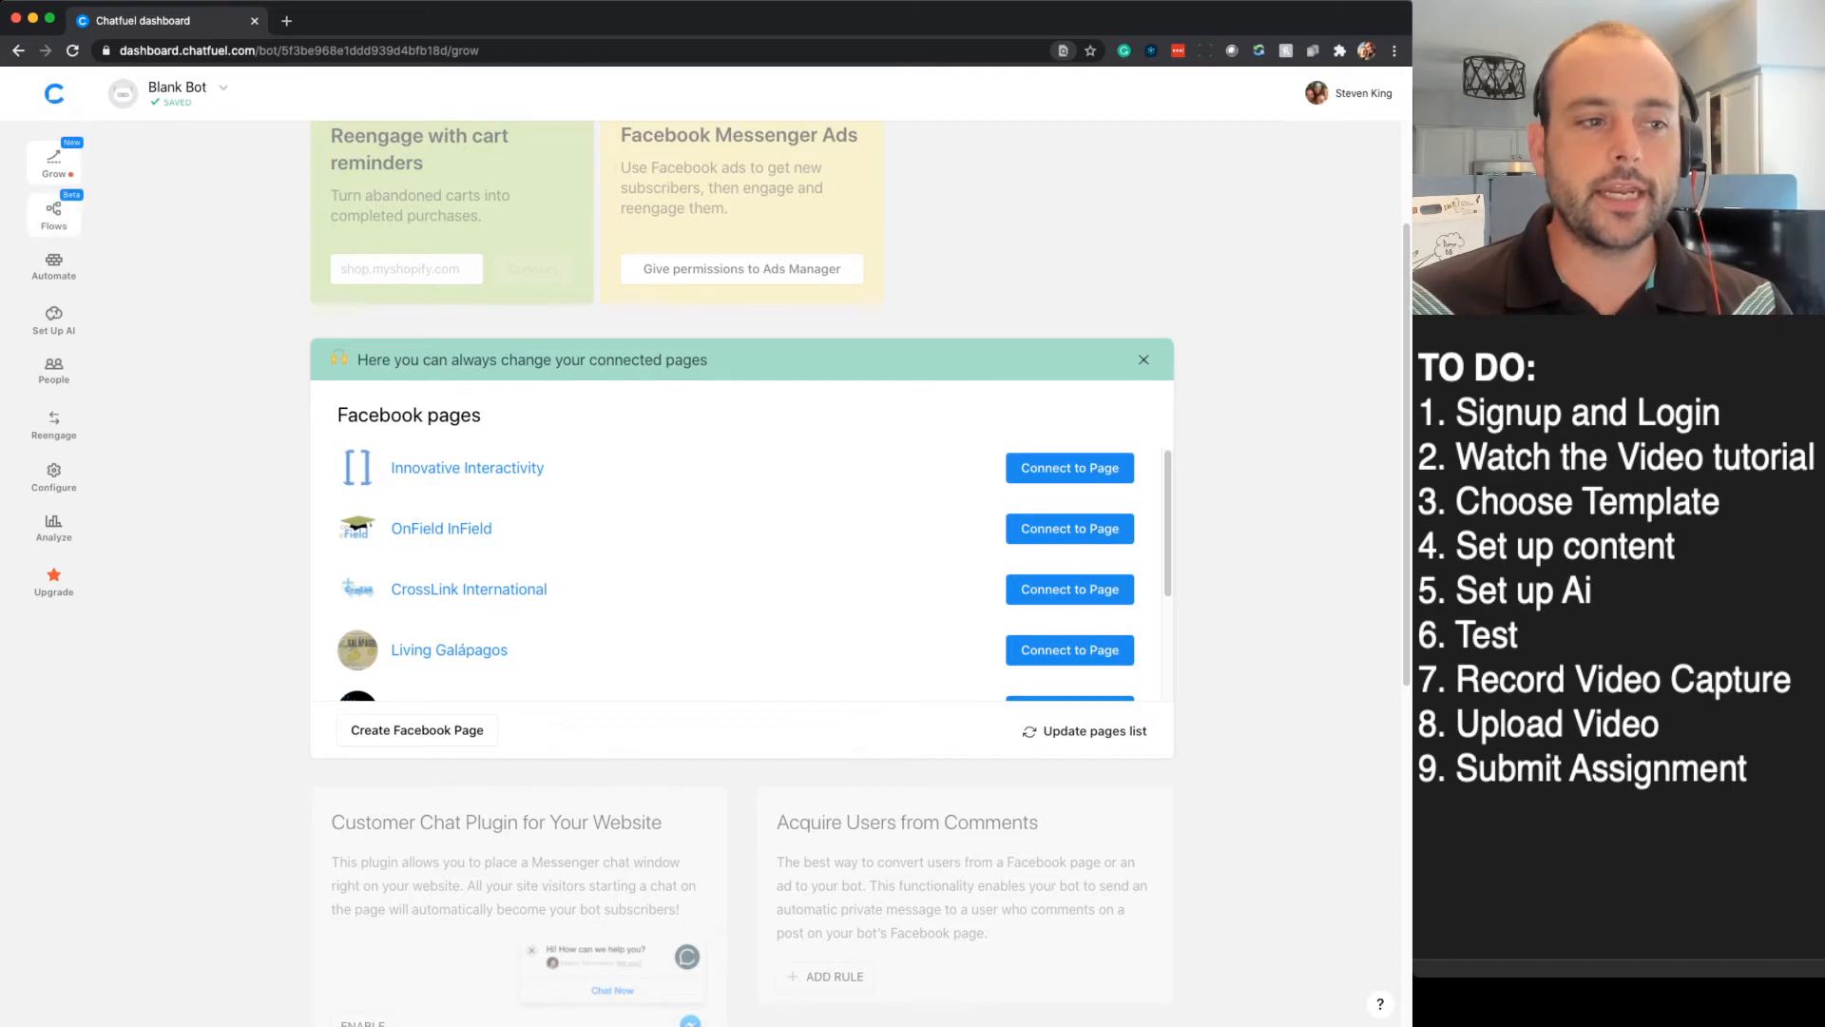
pyautogui.click(54, 266)
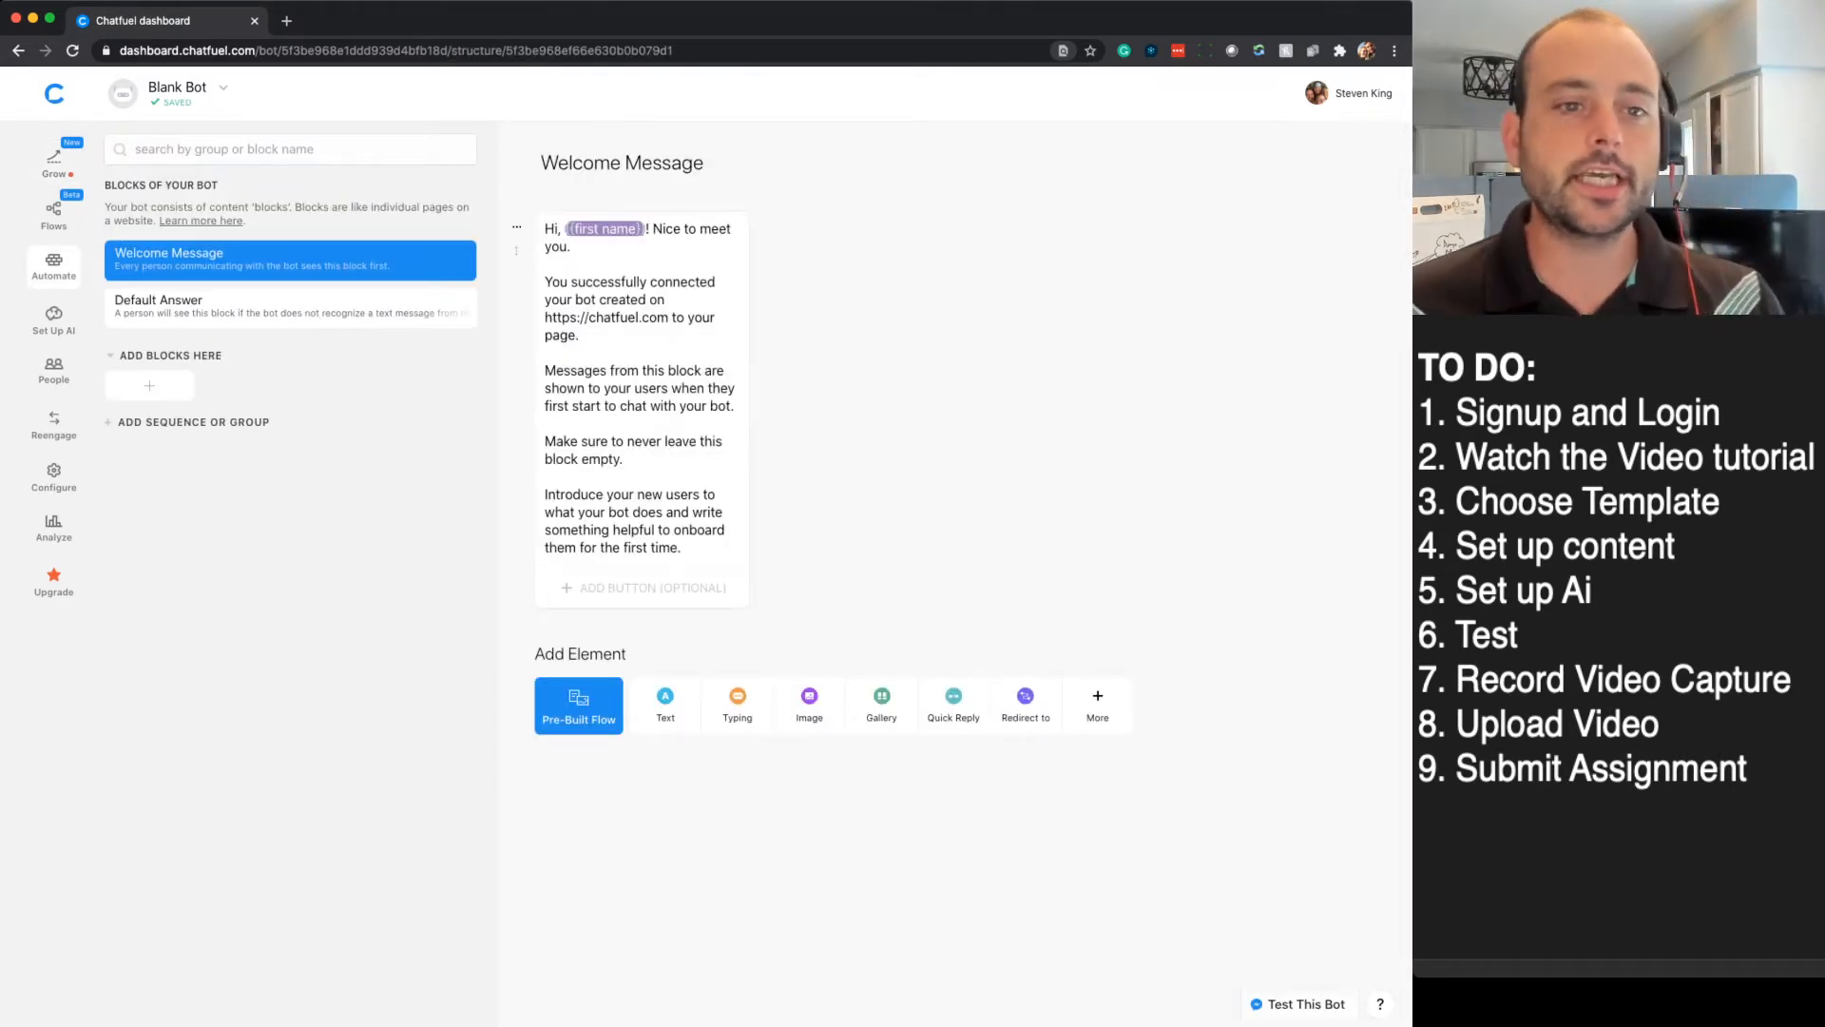
pyautogui.click(555, 229)
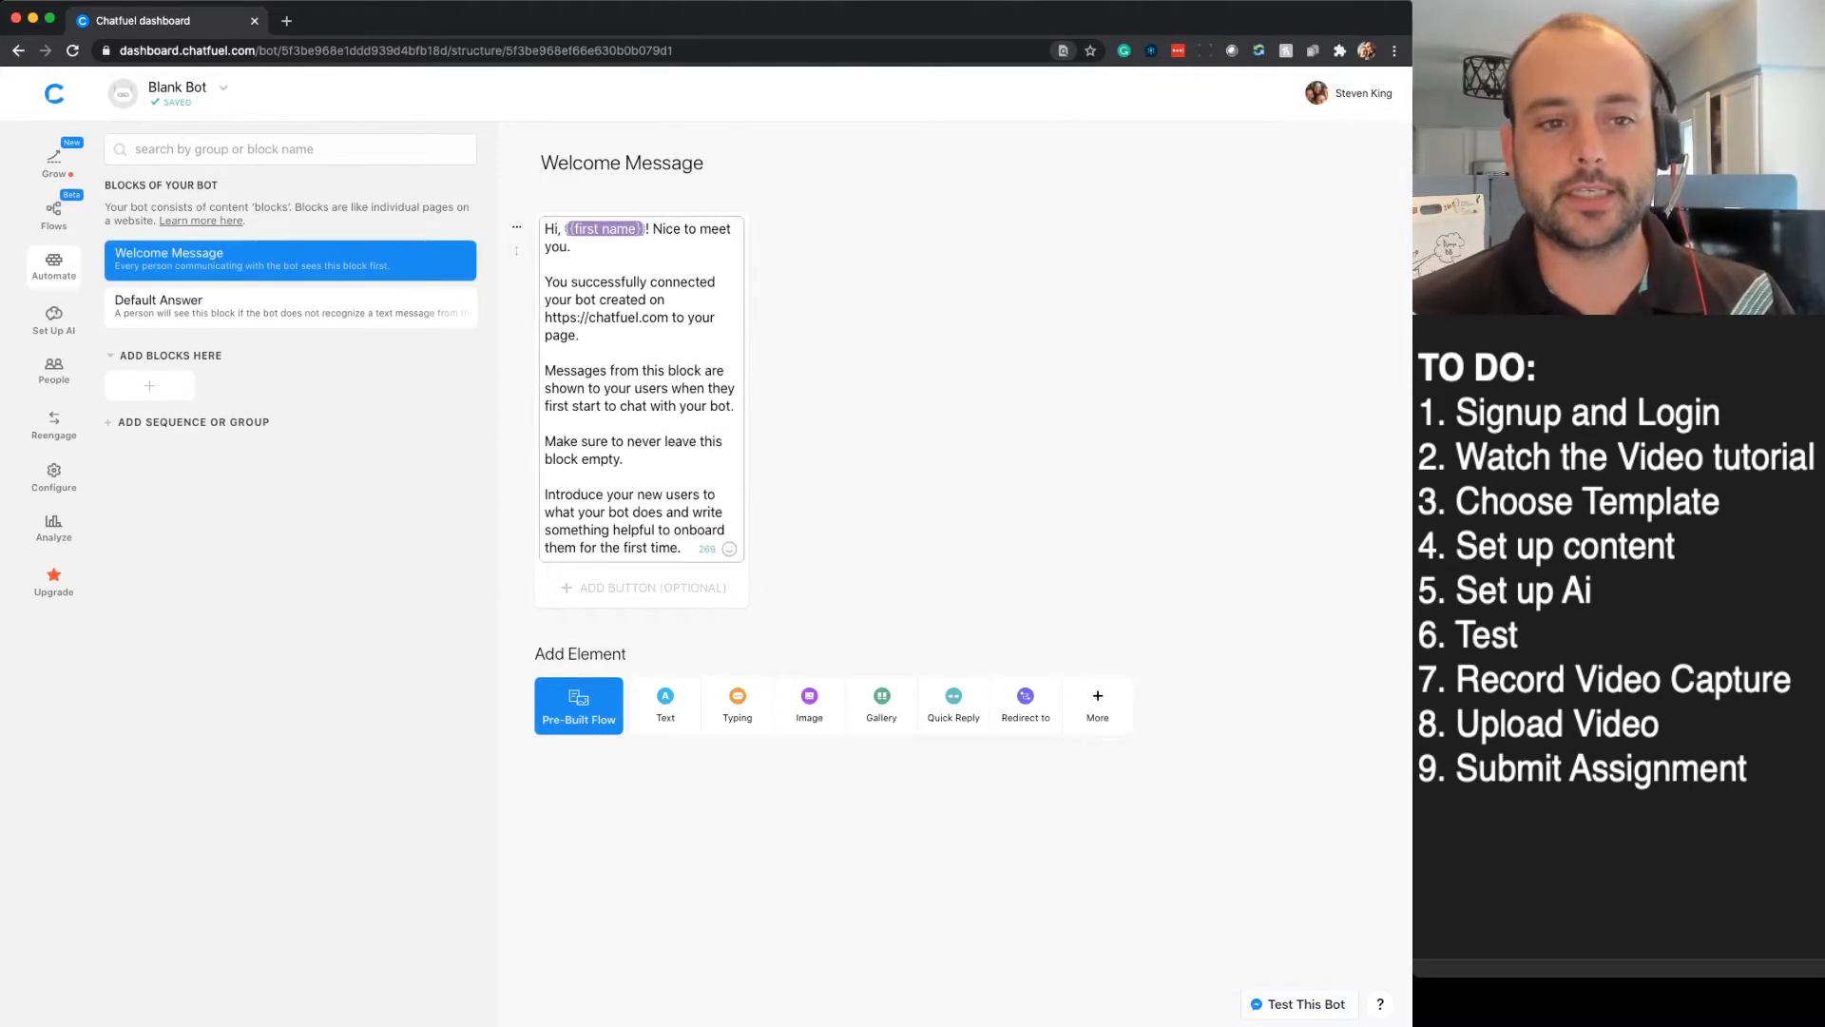
pyautogui.moveTo(566, 229); pyautogui.dragTo(646, 229)
pyautogui.click(547, 264)
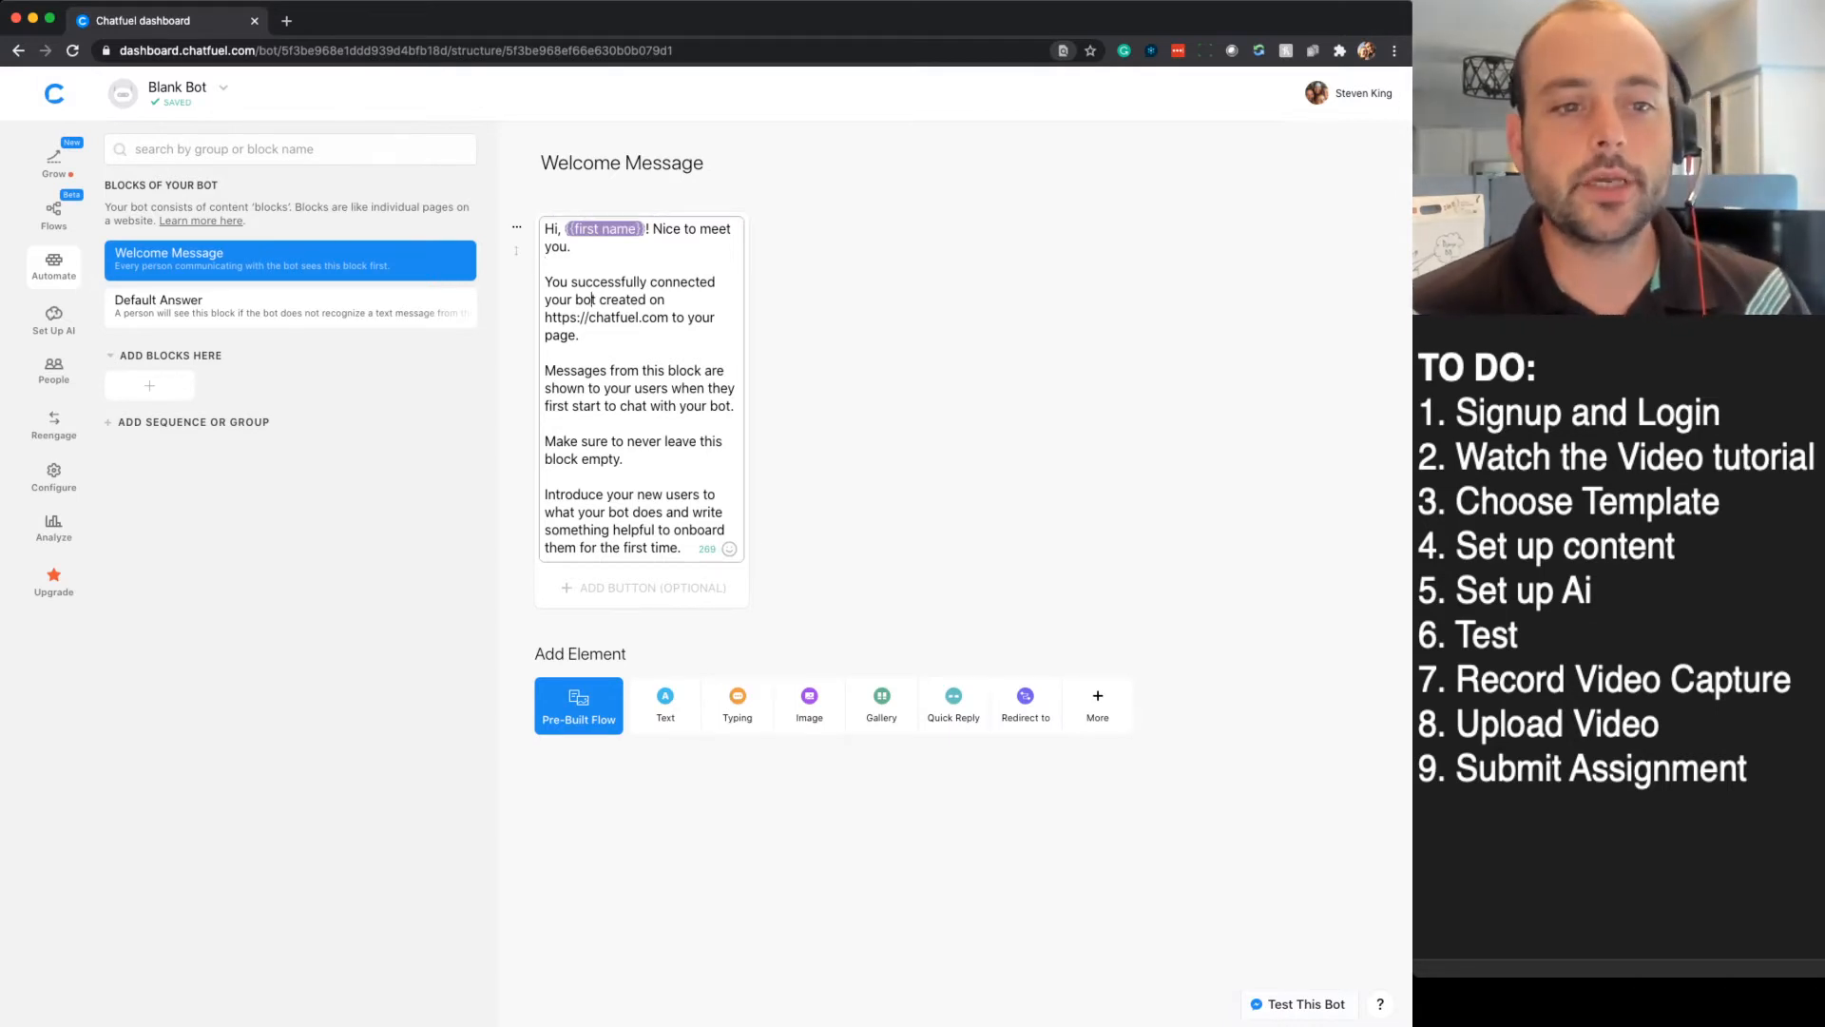
pyautogui.hotkey('shift', 'Down')
pyautogui.hotkey('shift', 'Down')
pyautogui.hotkey('shift', 'Down')
pyautogui.hotkey('shift', 'Down')
pyautogui.hotkey('shift', 'Down')
pyautogui.hotkey('shift', 'Down')
pyautogui.hotkey('shift', 'Down')
pyautogui.hotkey('shift', 'Down')
pyautogui.hotkey('shift', 'Down')
pyautogui.hotkey('shift', 'Down')
pyautogui.hotkey('shift', 'Down')
pyautogui.hotkey('shift', 'Down')
pyautogui.hotkey('shift', 'Down')
pyautogui.hotkey('shift', 'Down')
pyautogui.hotkey('shift', 'Down')
pyautogui.hotkey('shift', 'Down')
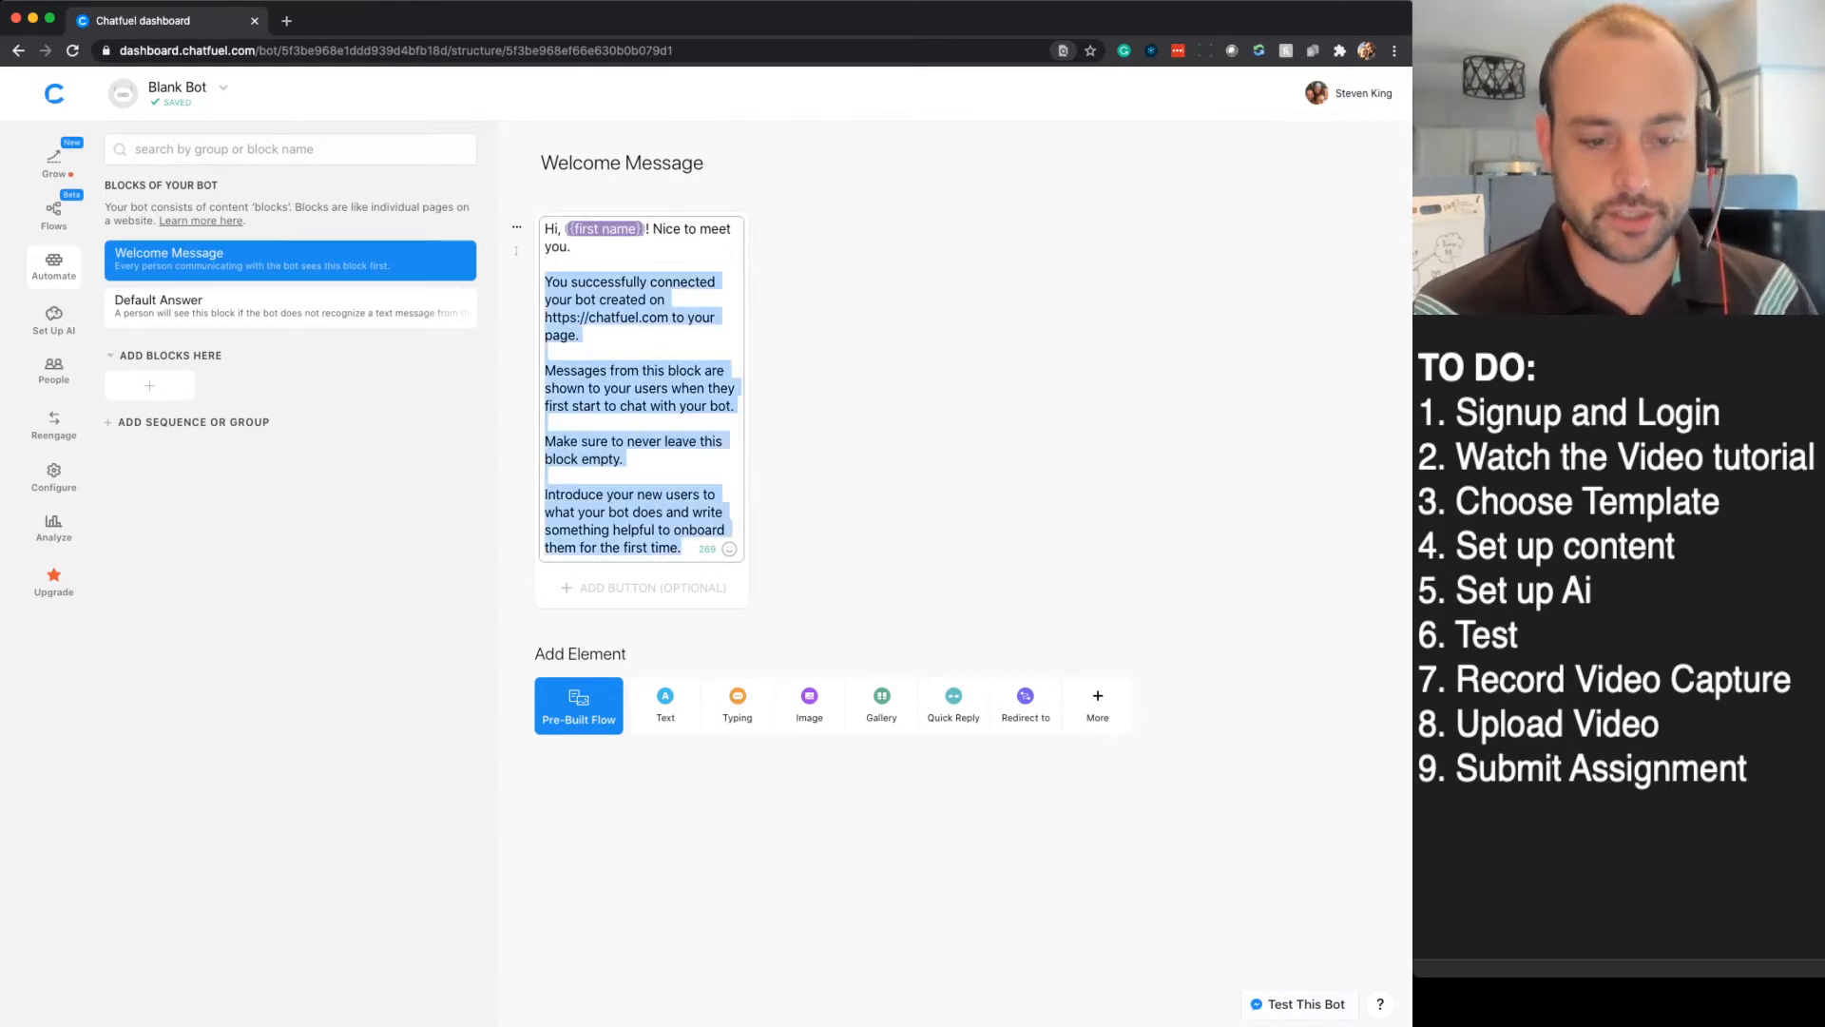
pyautogui.press('BackSpace')
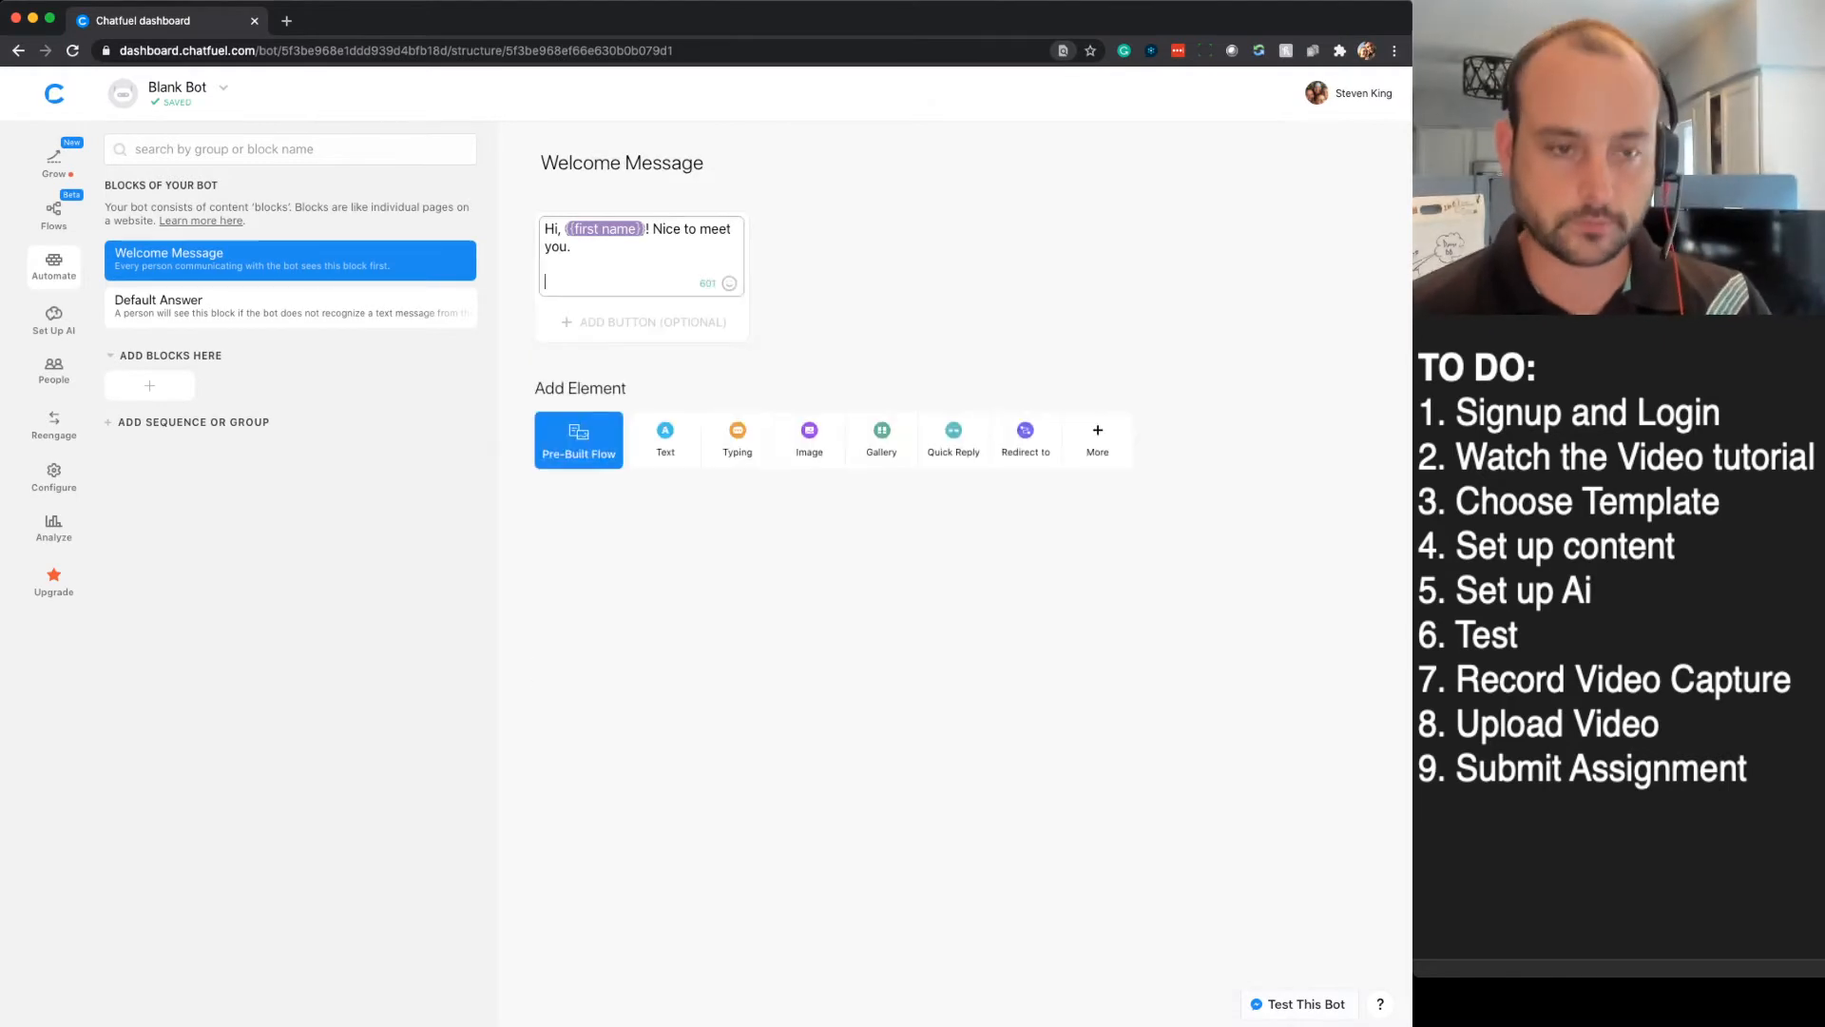
# - End the Welcome Message text with the line "How may I help you?"
pyautogui.write('How may')
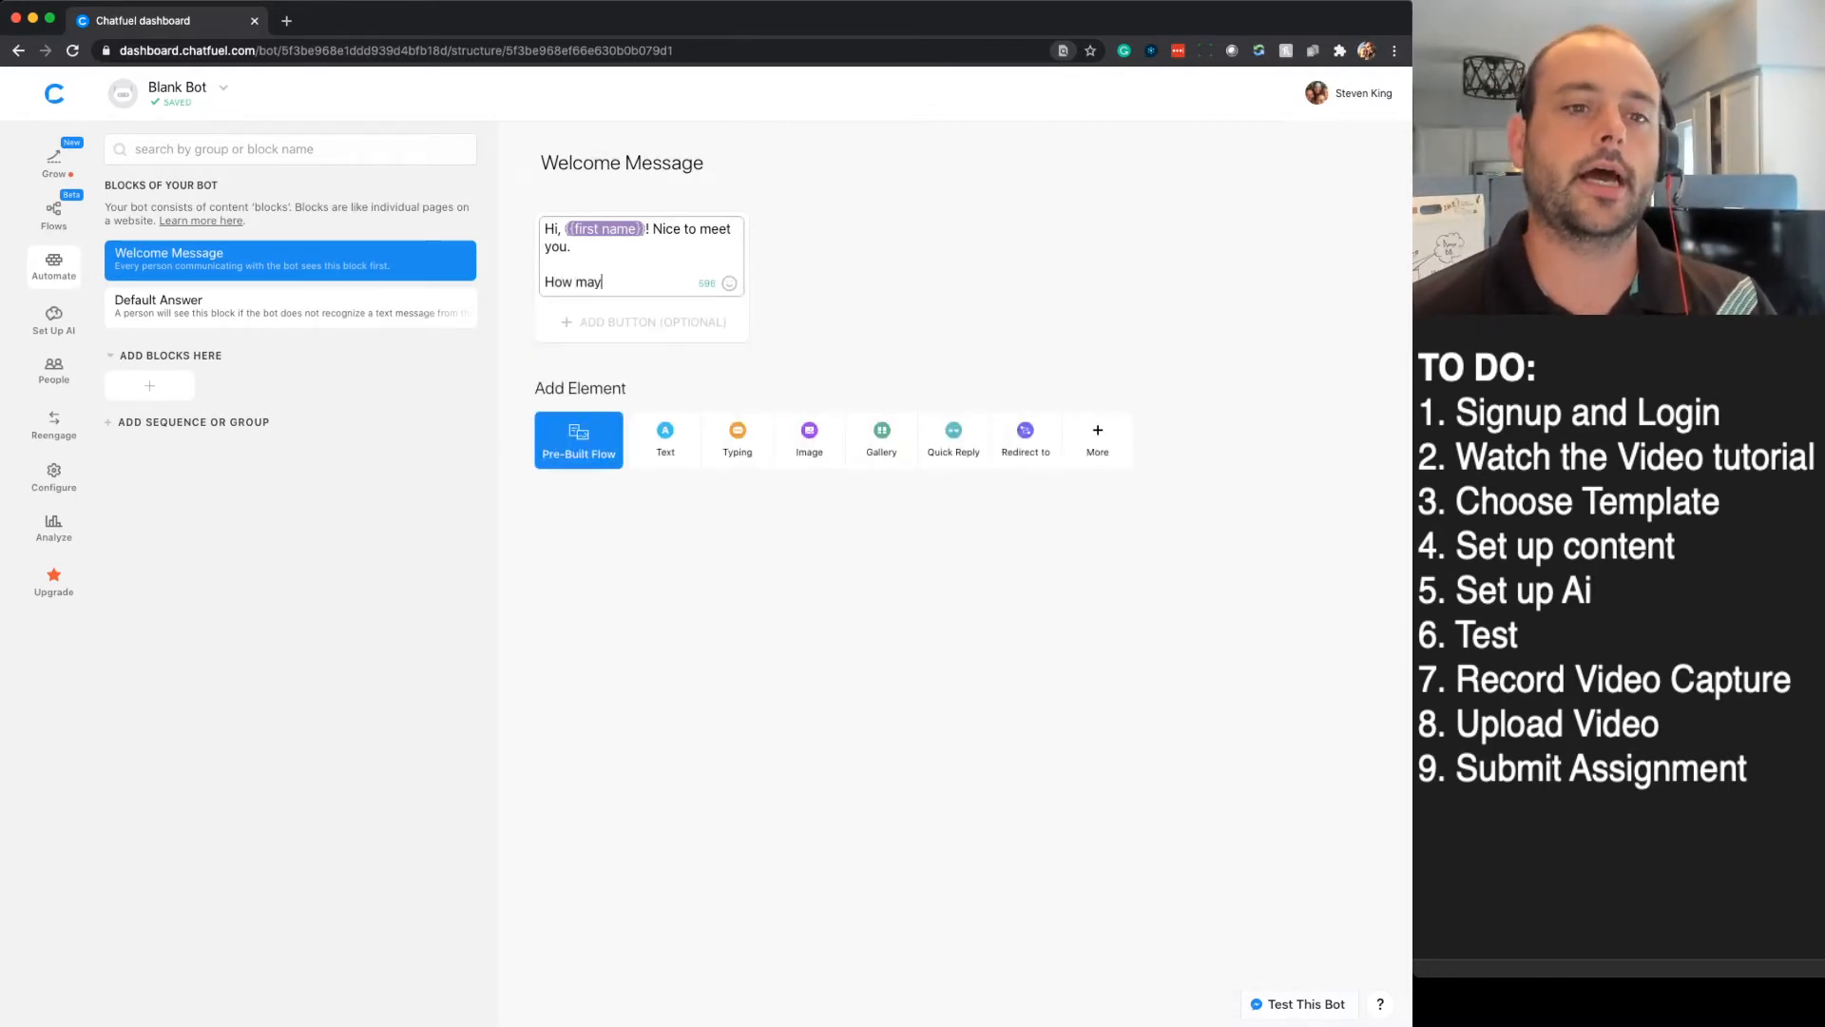
pyautogui.write(' I help you>')
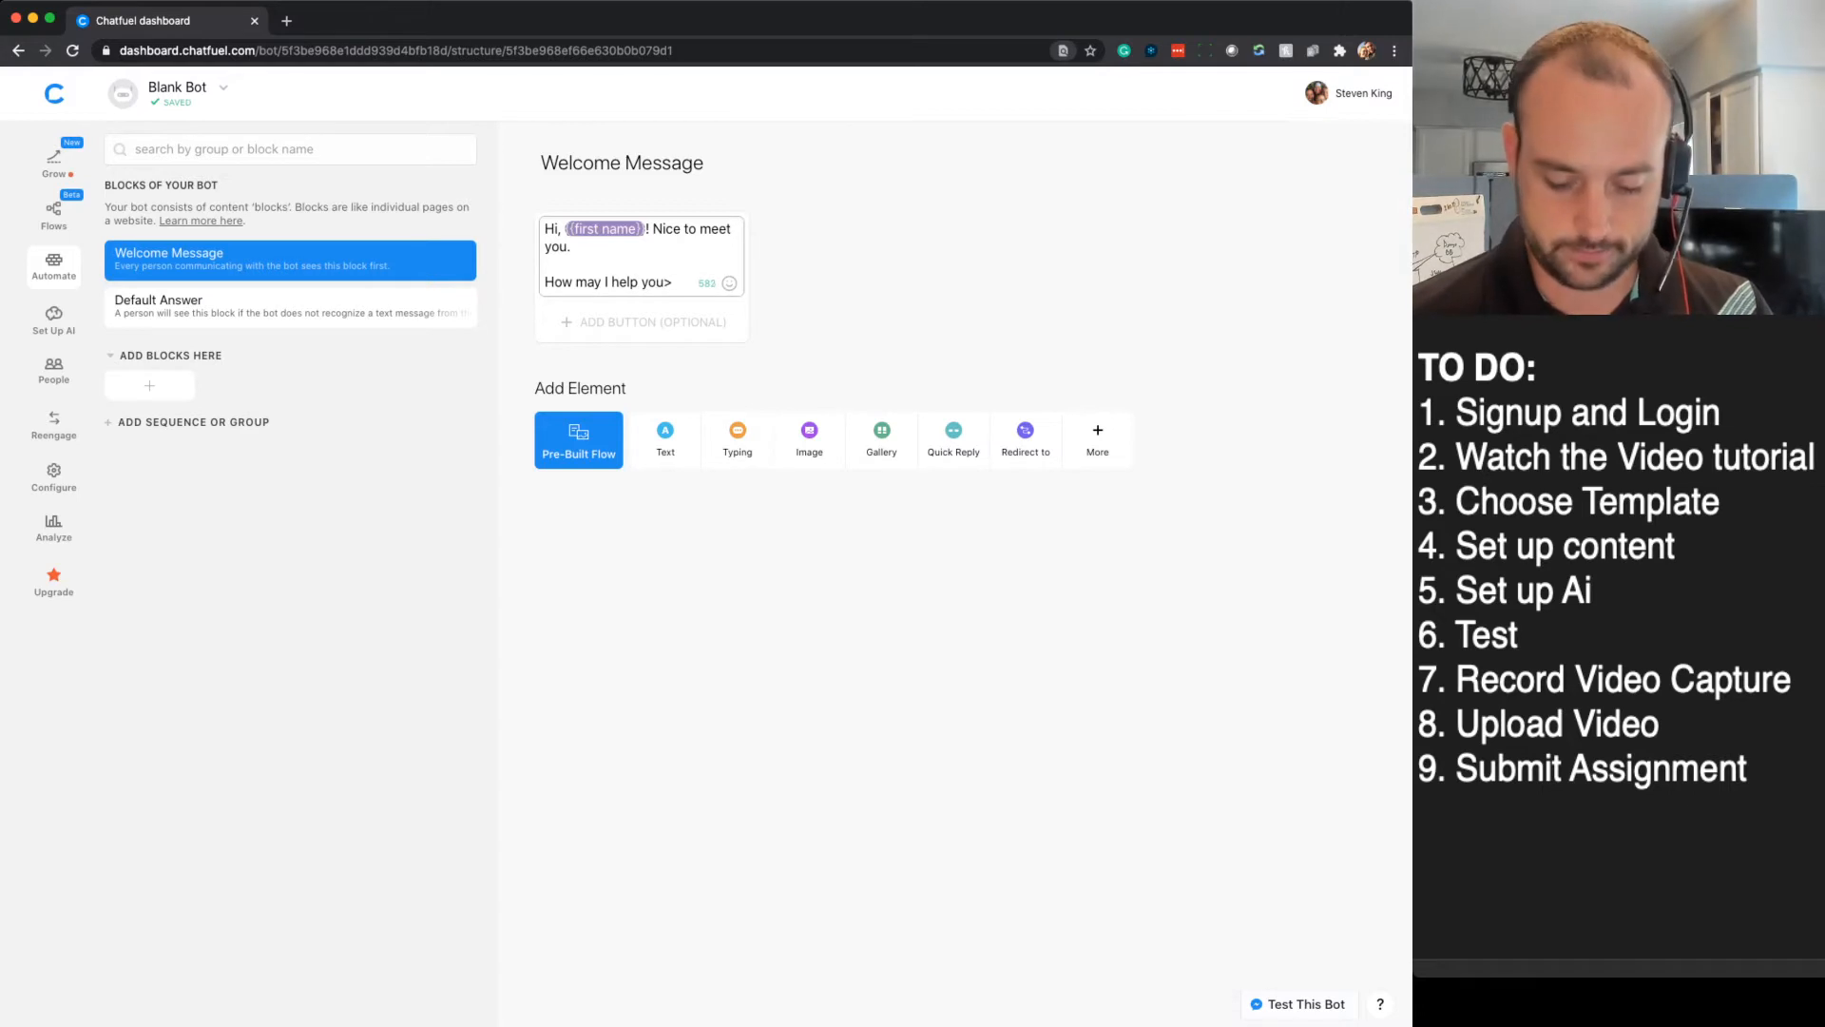
pyautogui.press('BackSpace')
pyautogui.write('?')
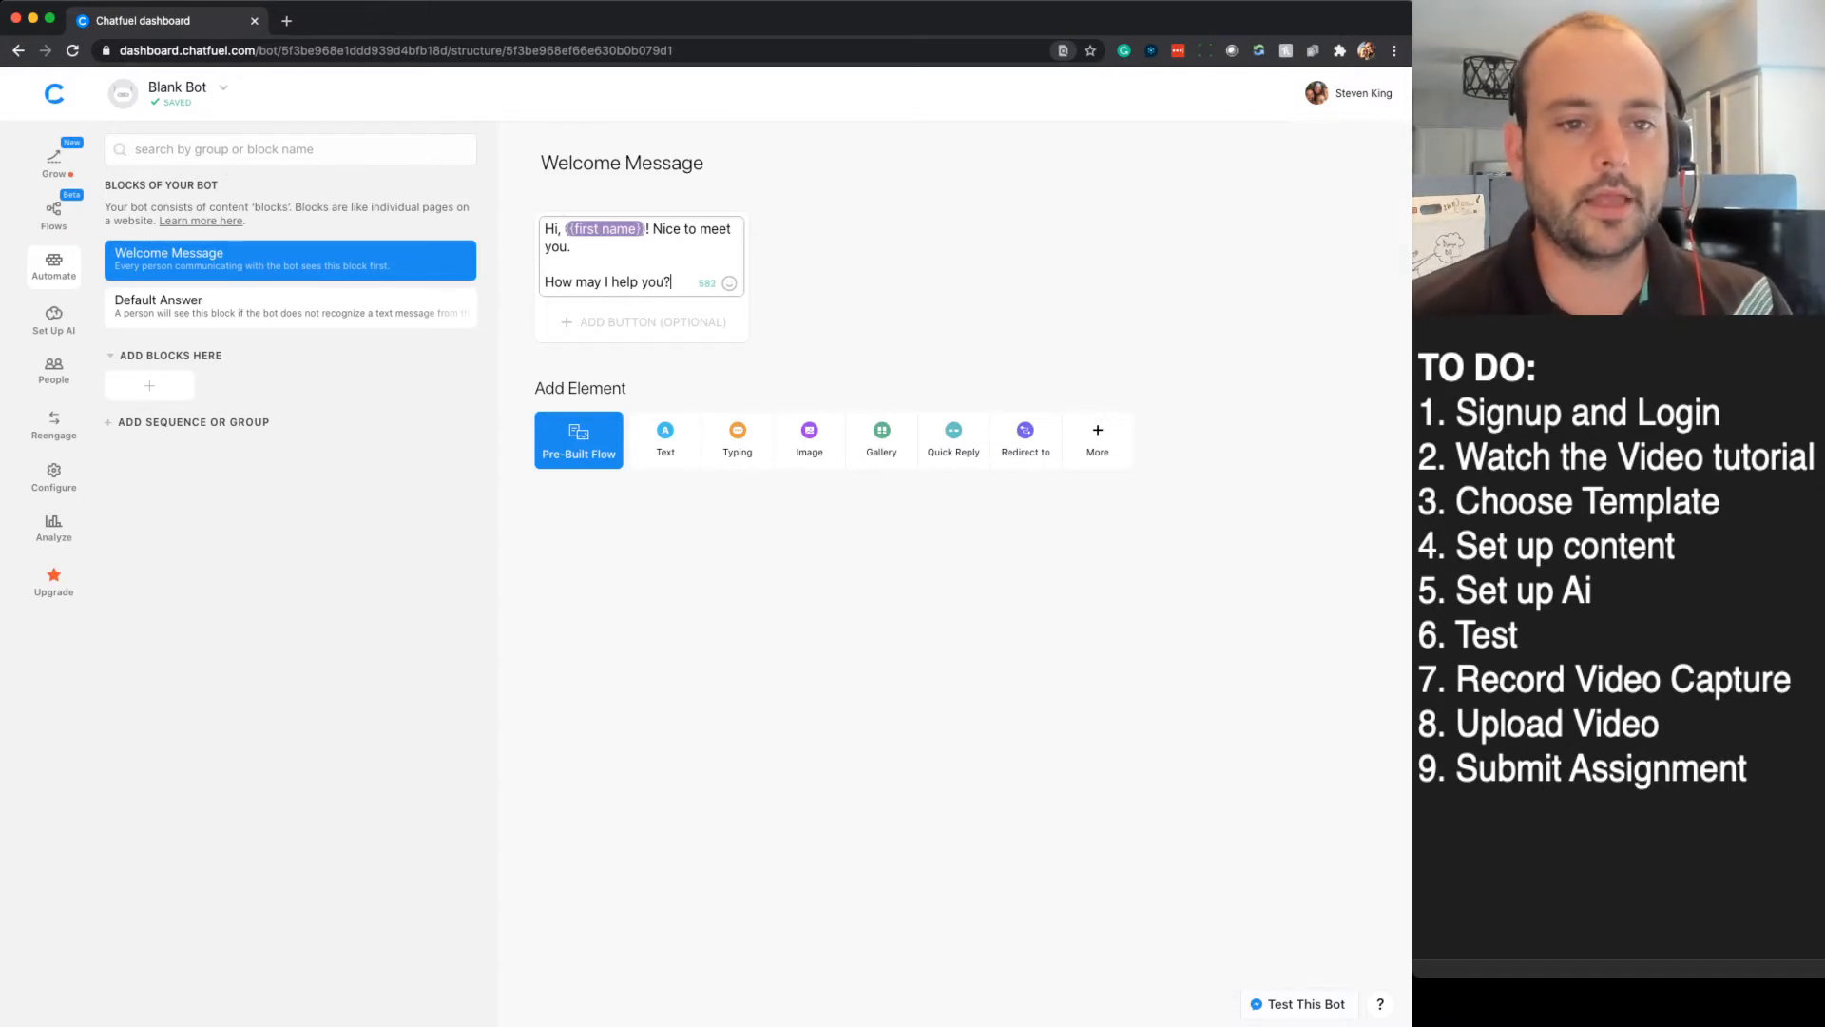
pyautogui.click(290, 259)
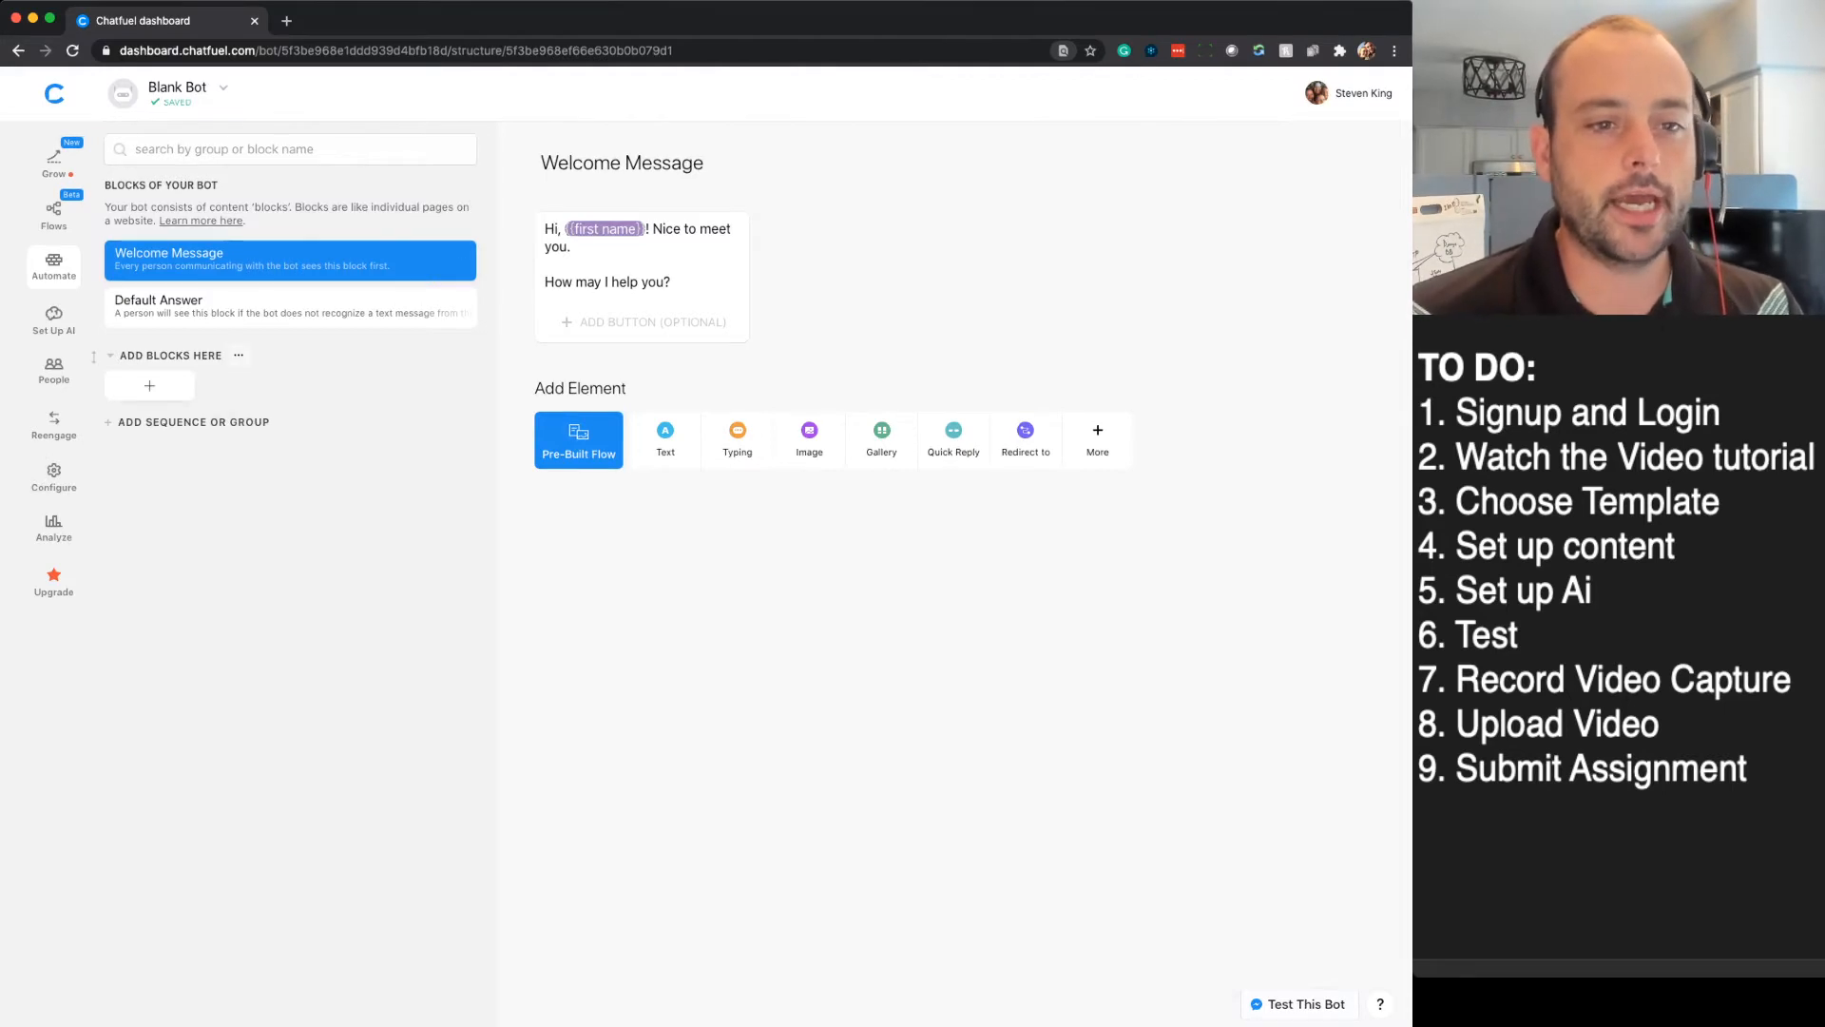
# - Create a new block named VR and give it a text element reading "VR is short for Virtual Reality."
pyautogui.click(149, 385)
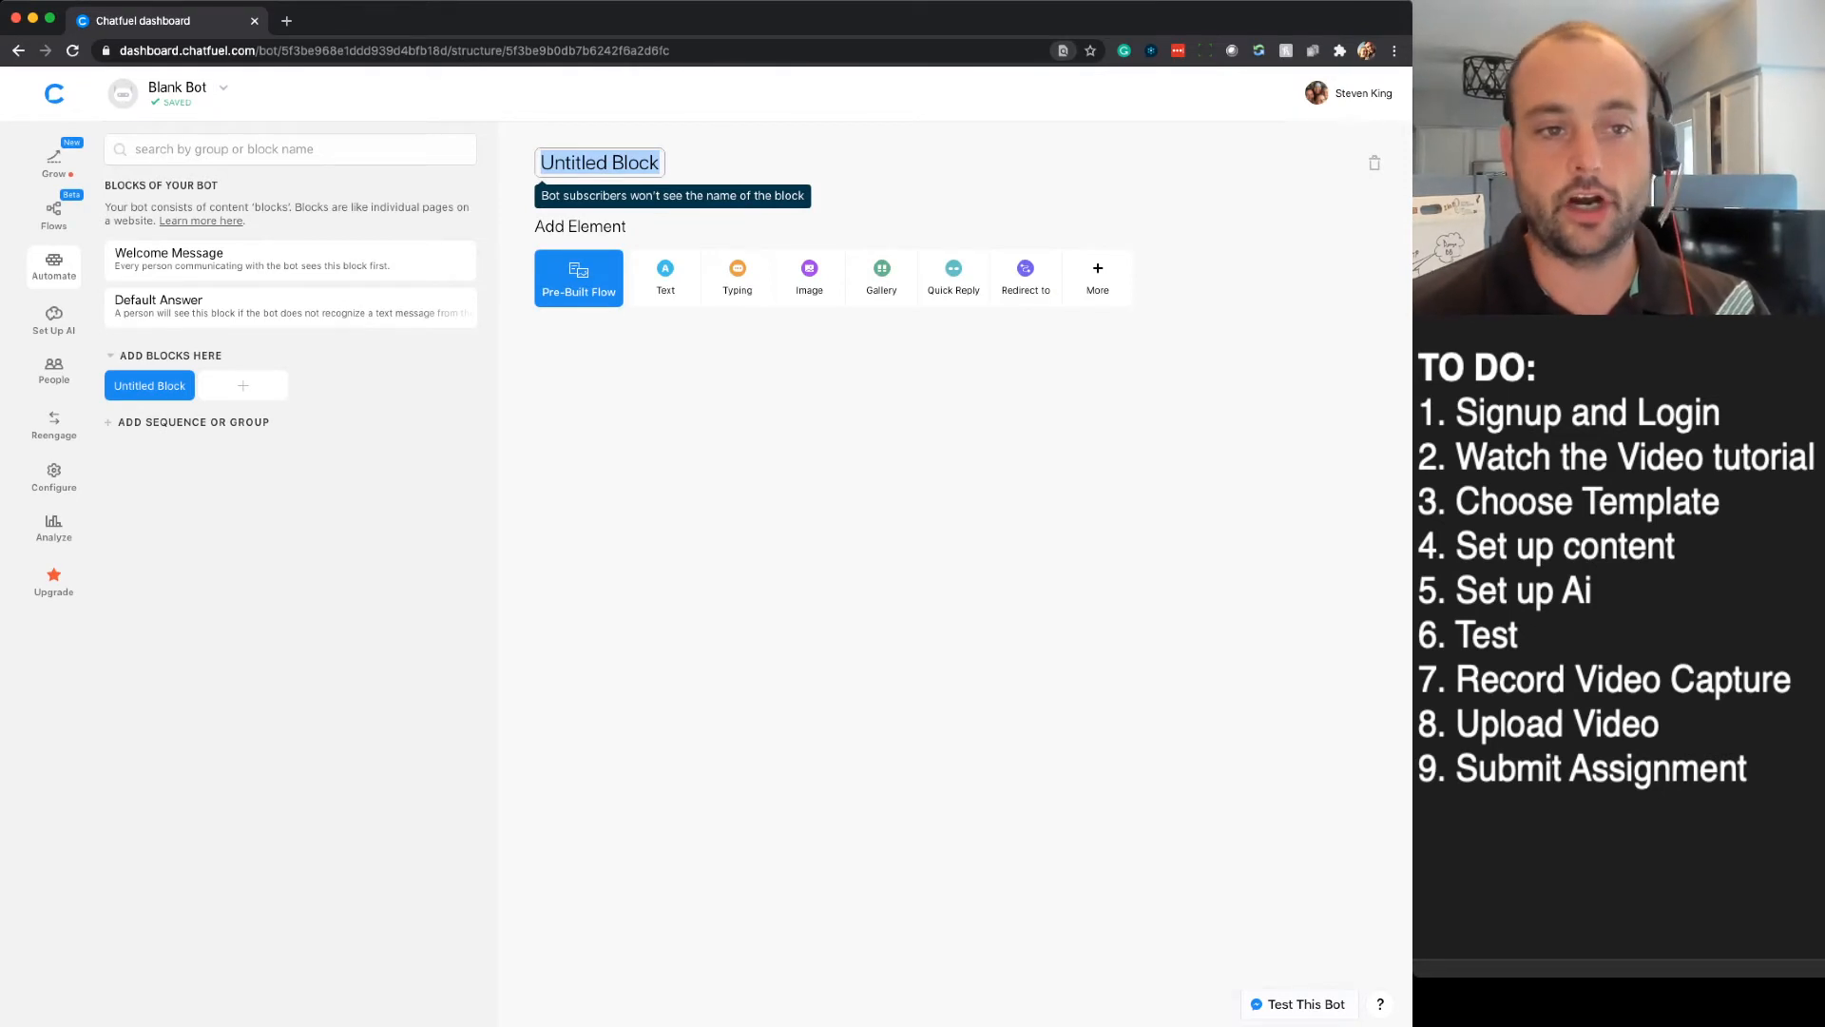
pyautogui.write('VR')
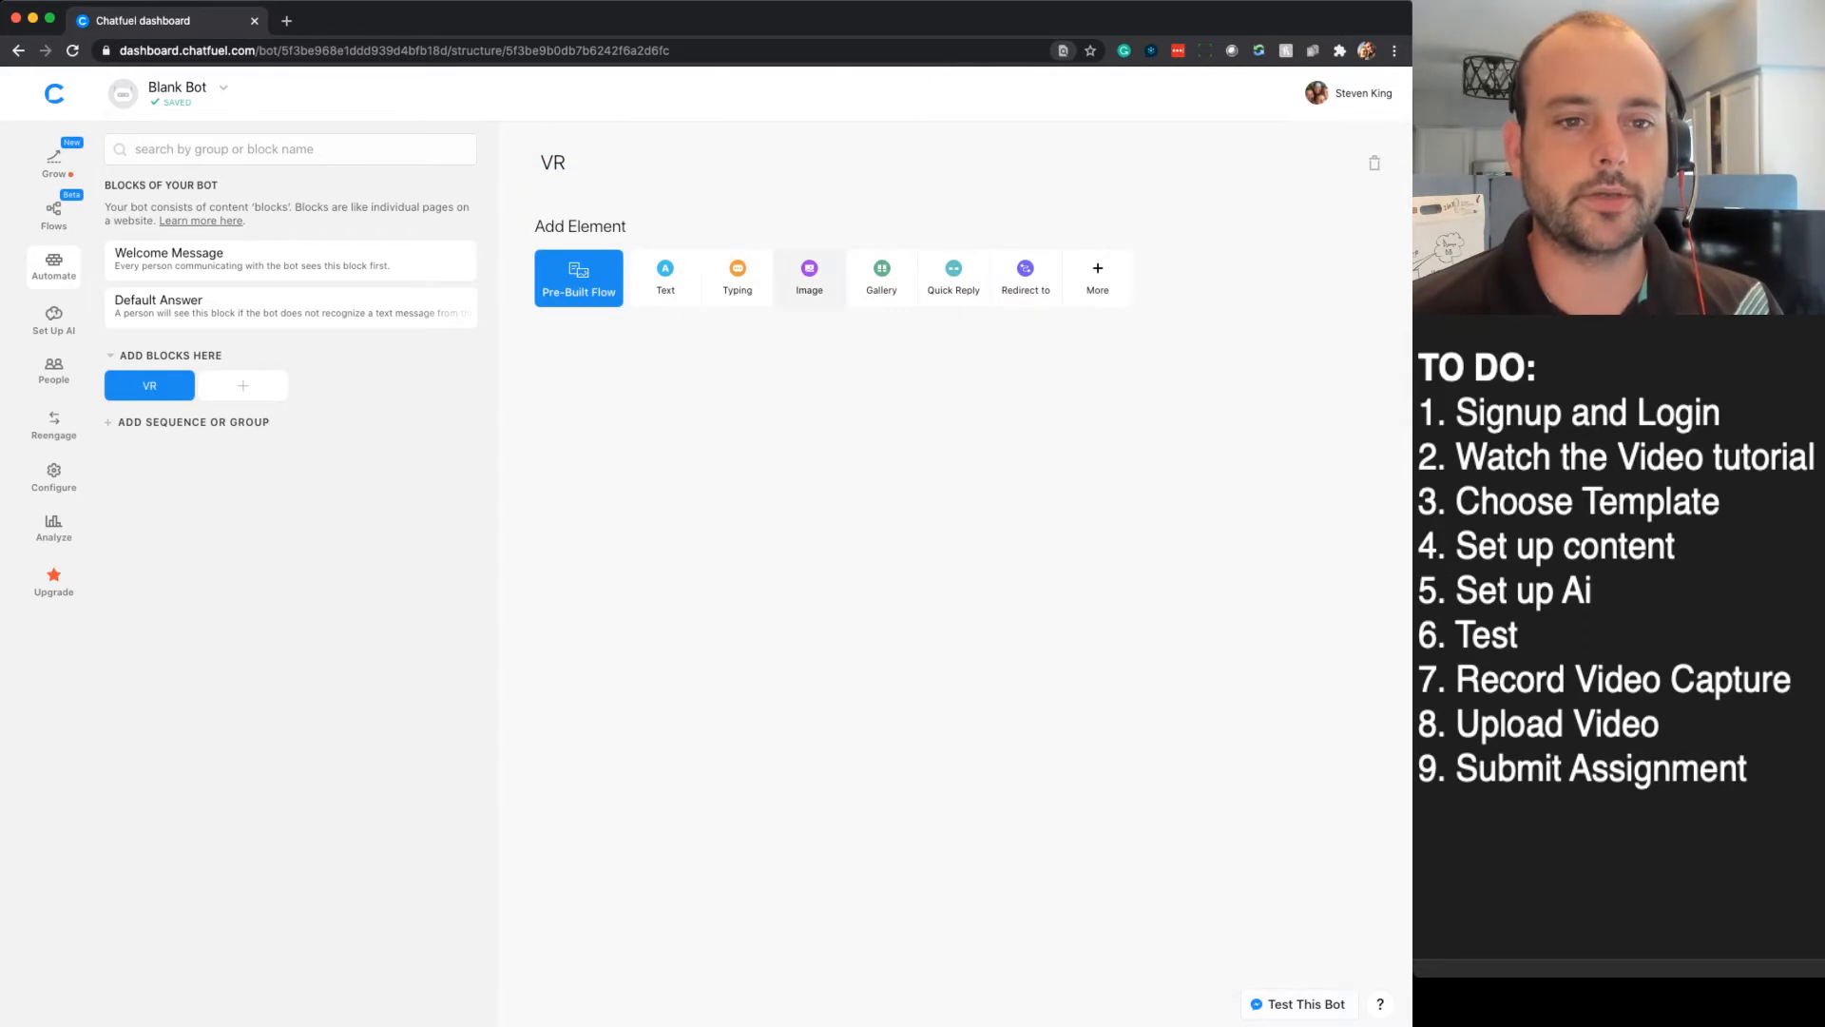
pyautogui.click(665, 277)
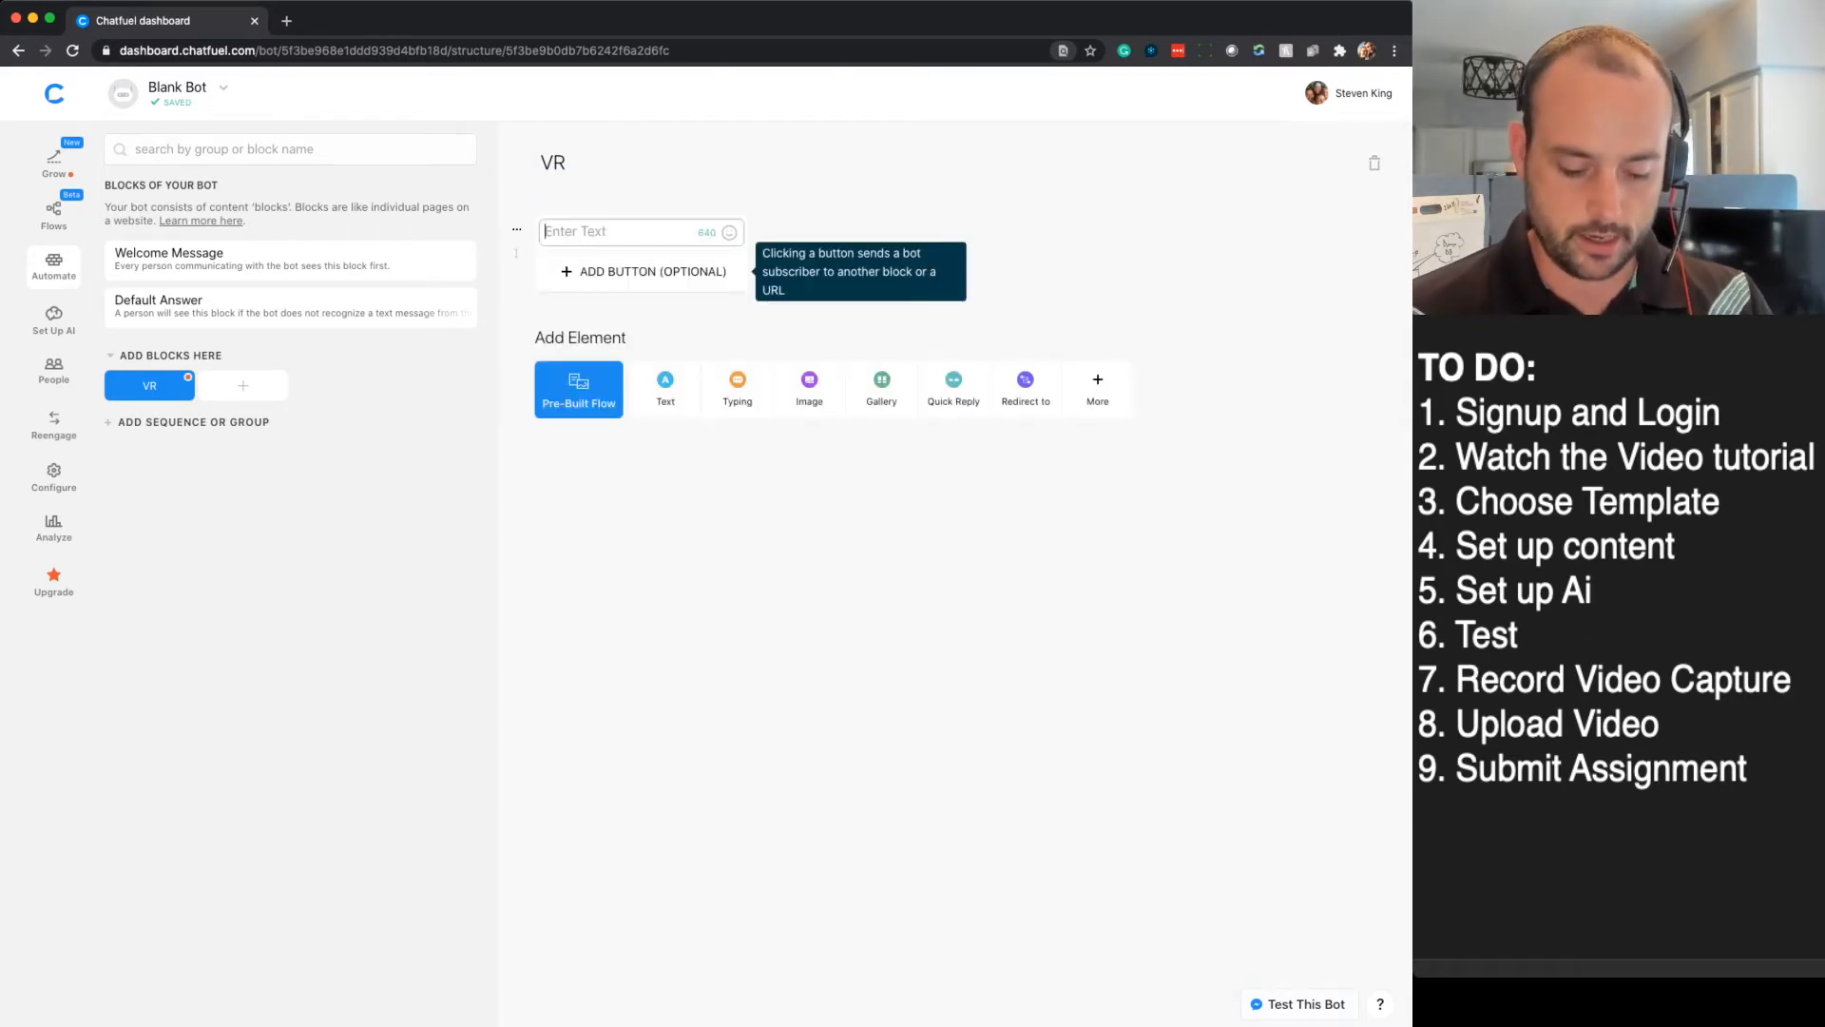
pyautogui.write('VR')
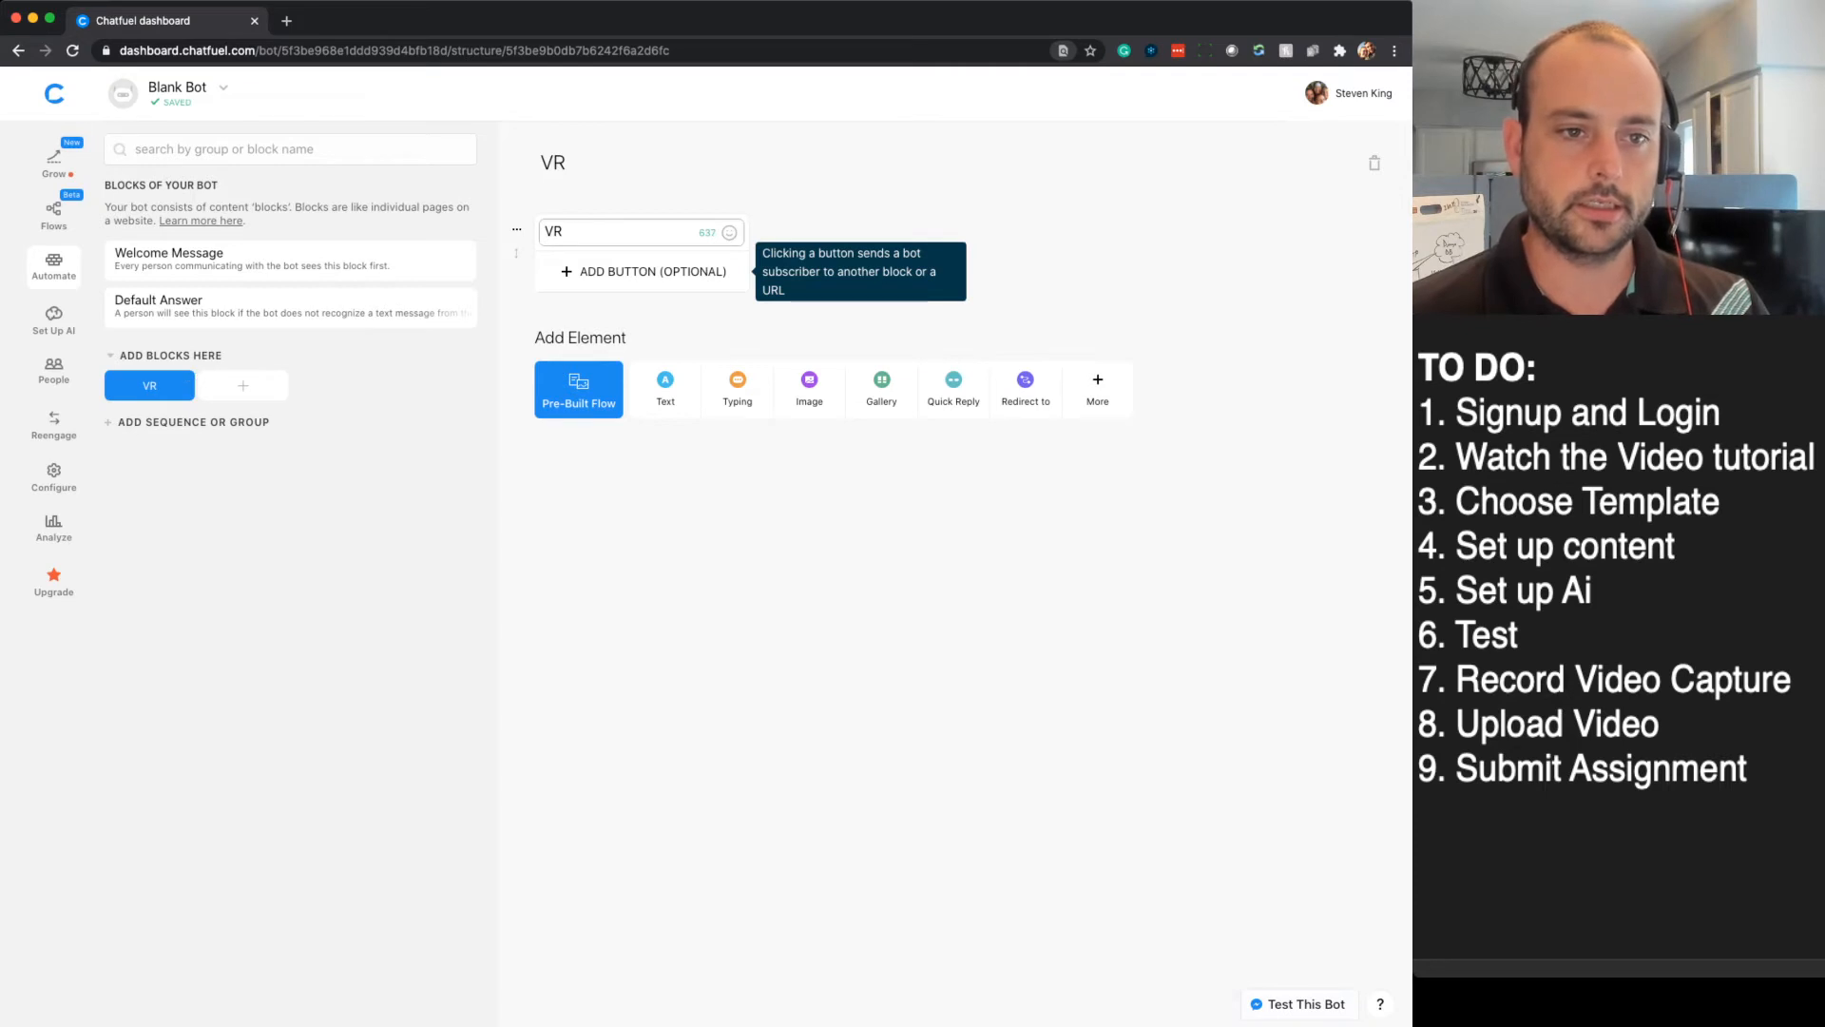
pyautogui.write(' is short')
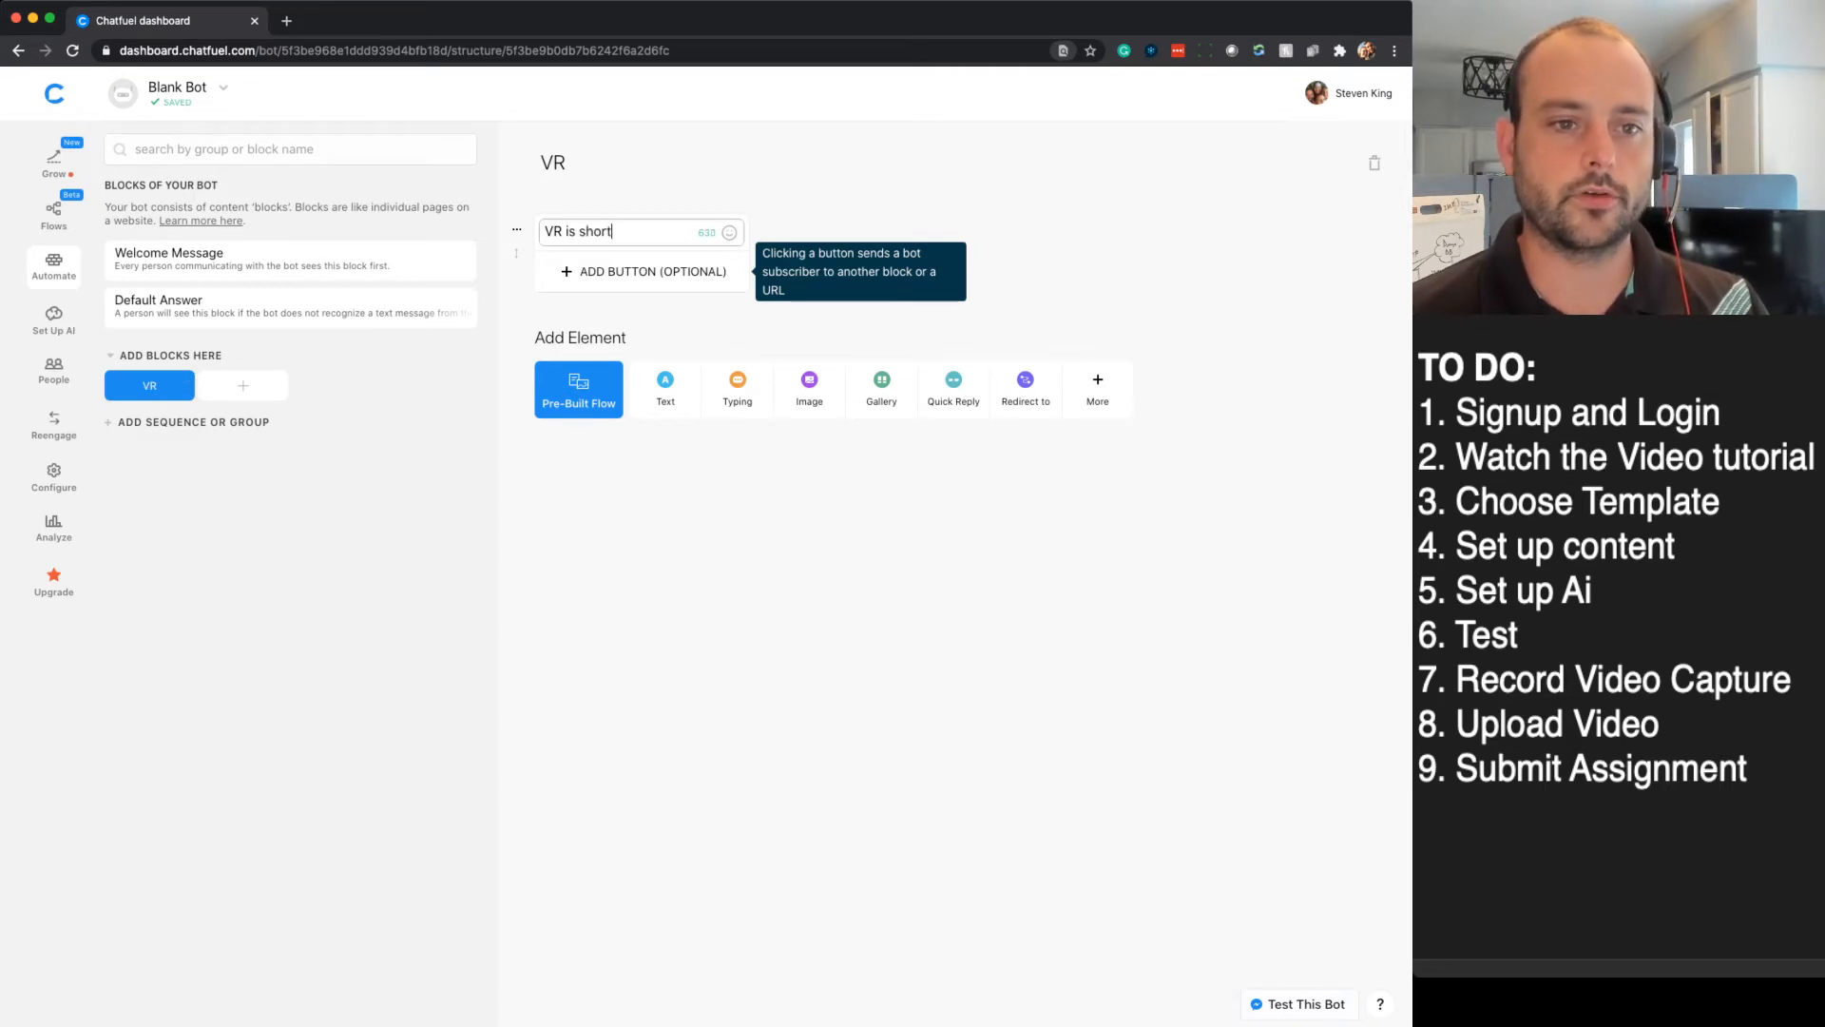
pyautogui.write(' for Vir')
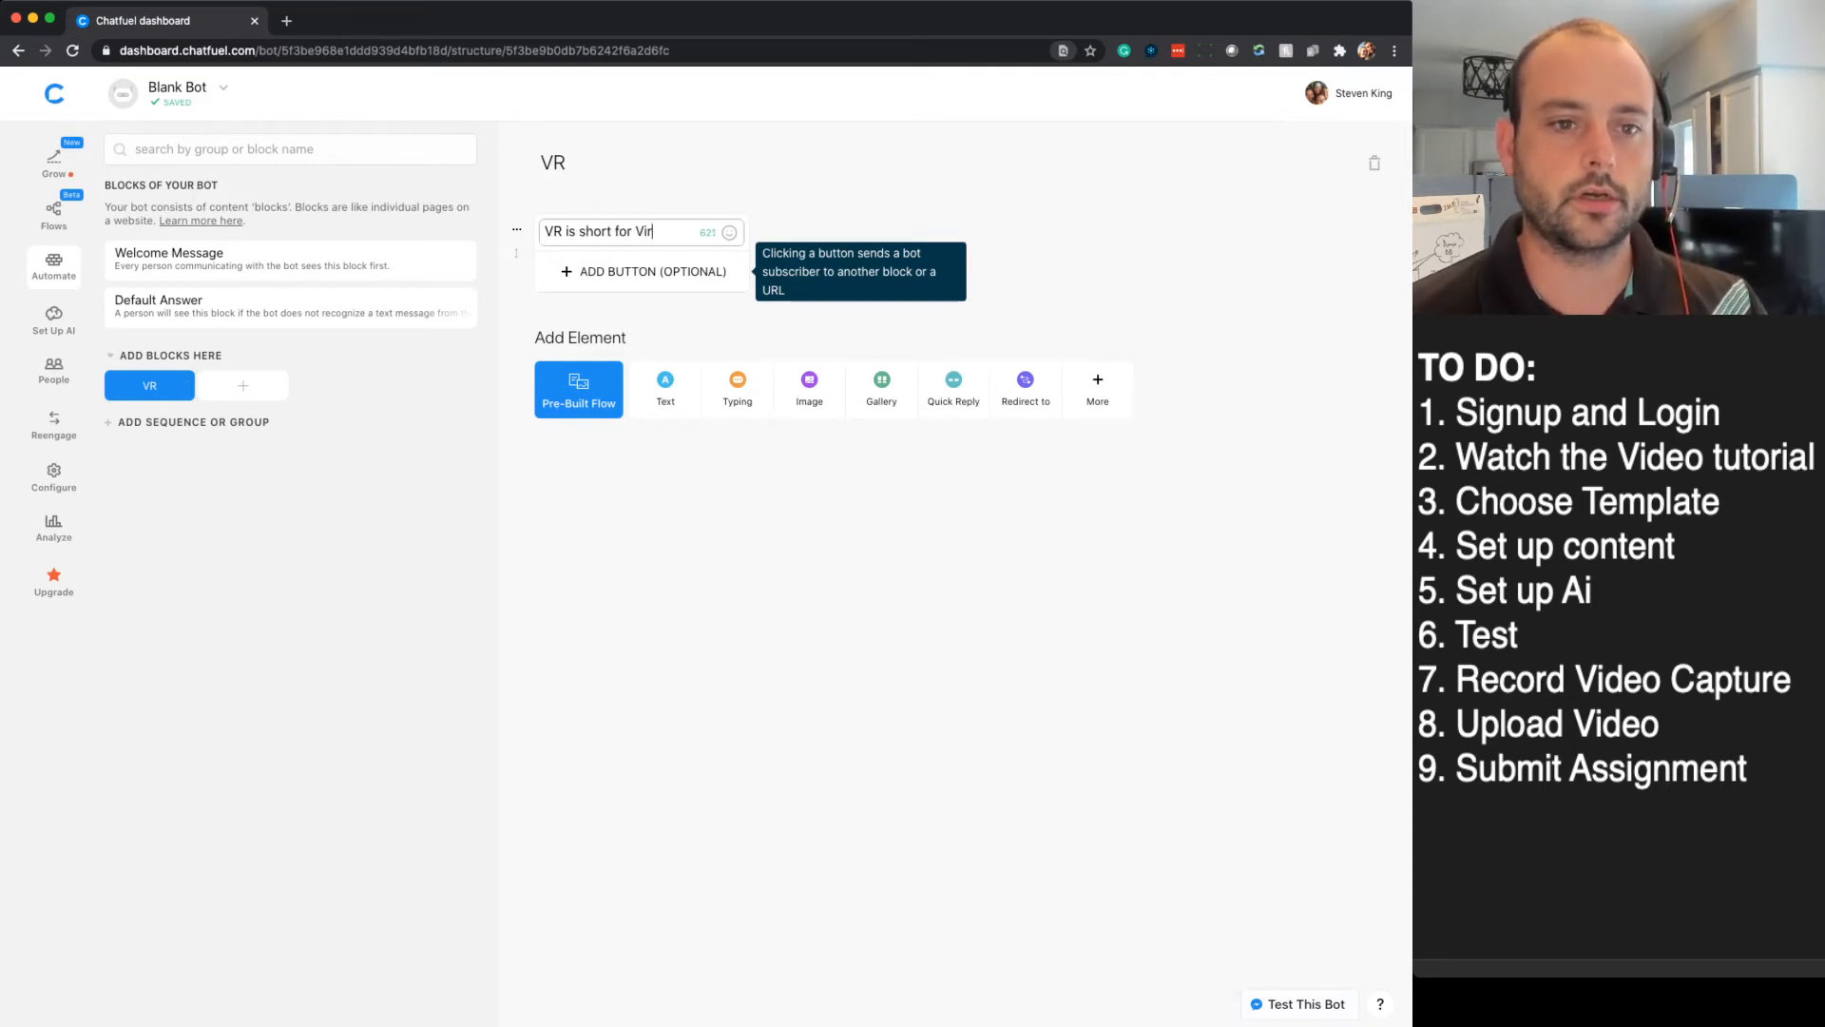
pyautogui.write('tual Reality.')
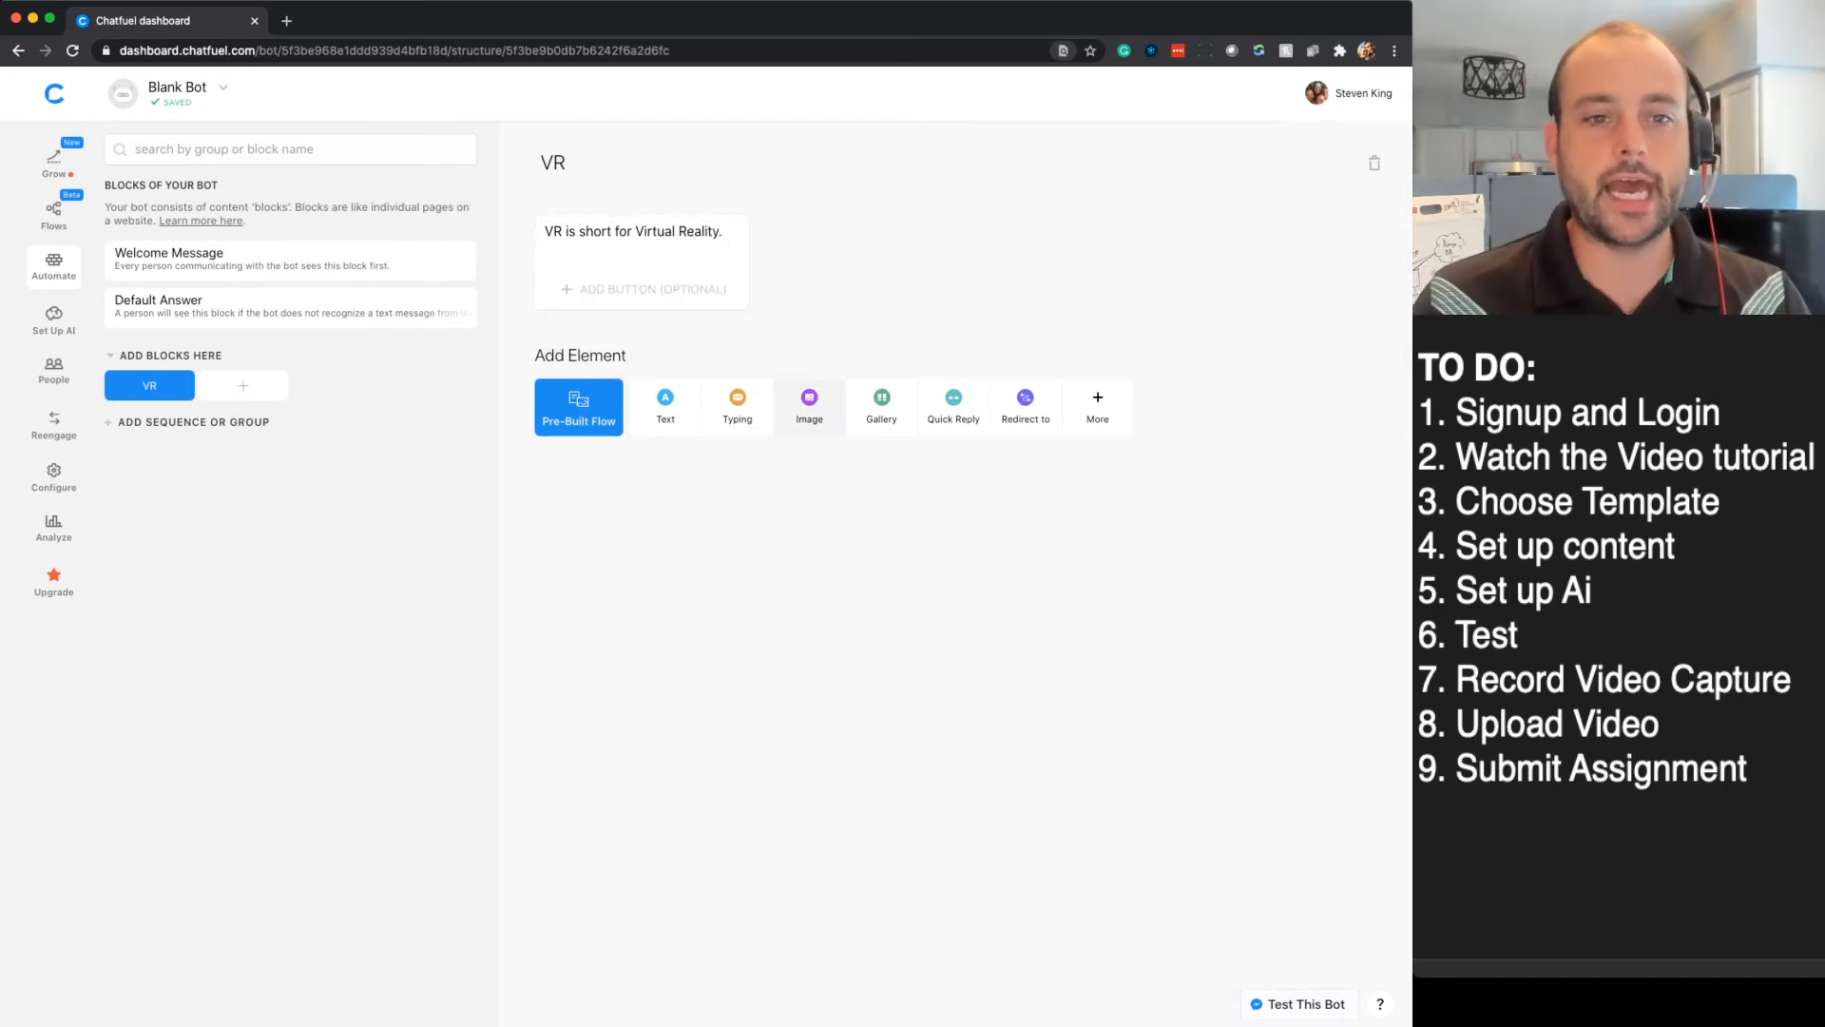
# - Add a typing element below the VR block's text and set its duration to 3 seconds
pyautogui.click(737, 405)
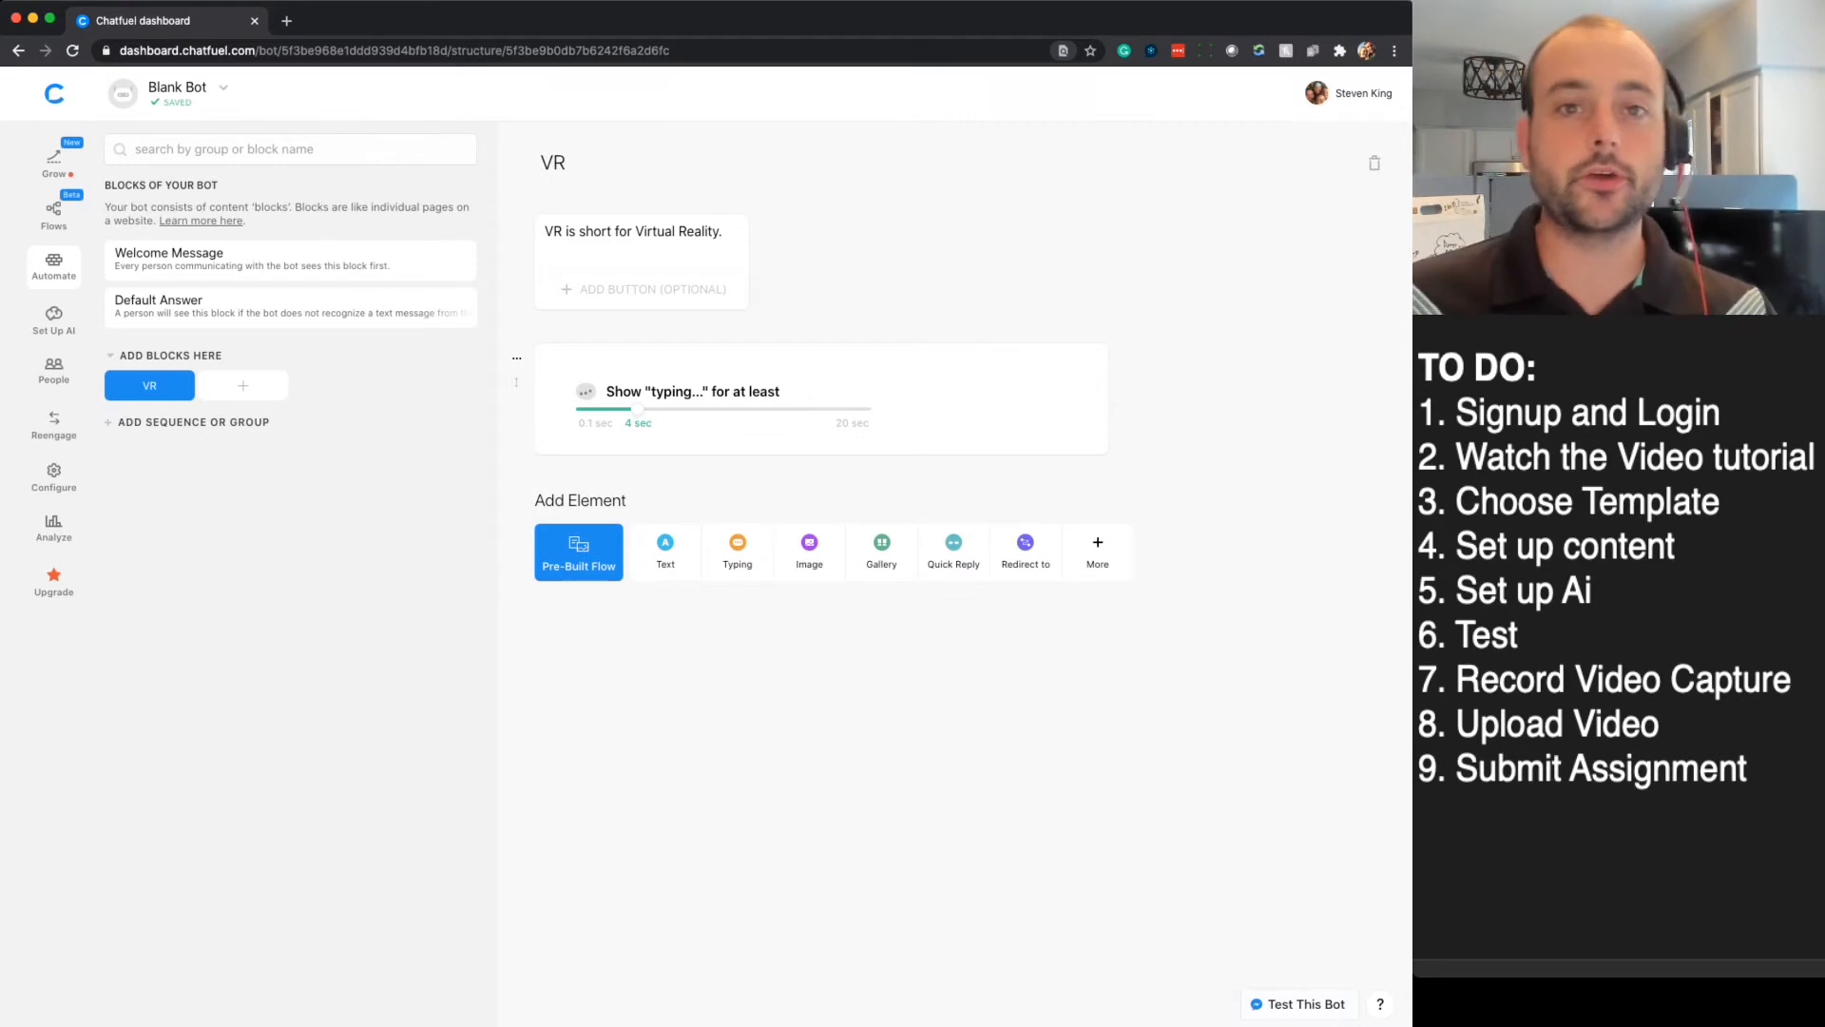
pyautogui.moveTo(638, 410); pyautogui.dragTo(624, 410)
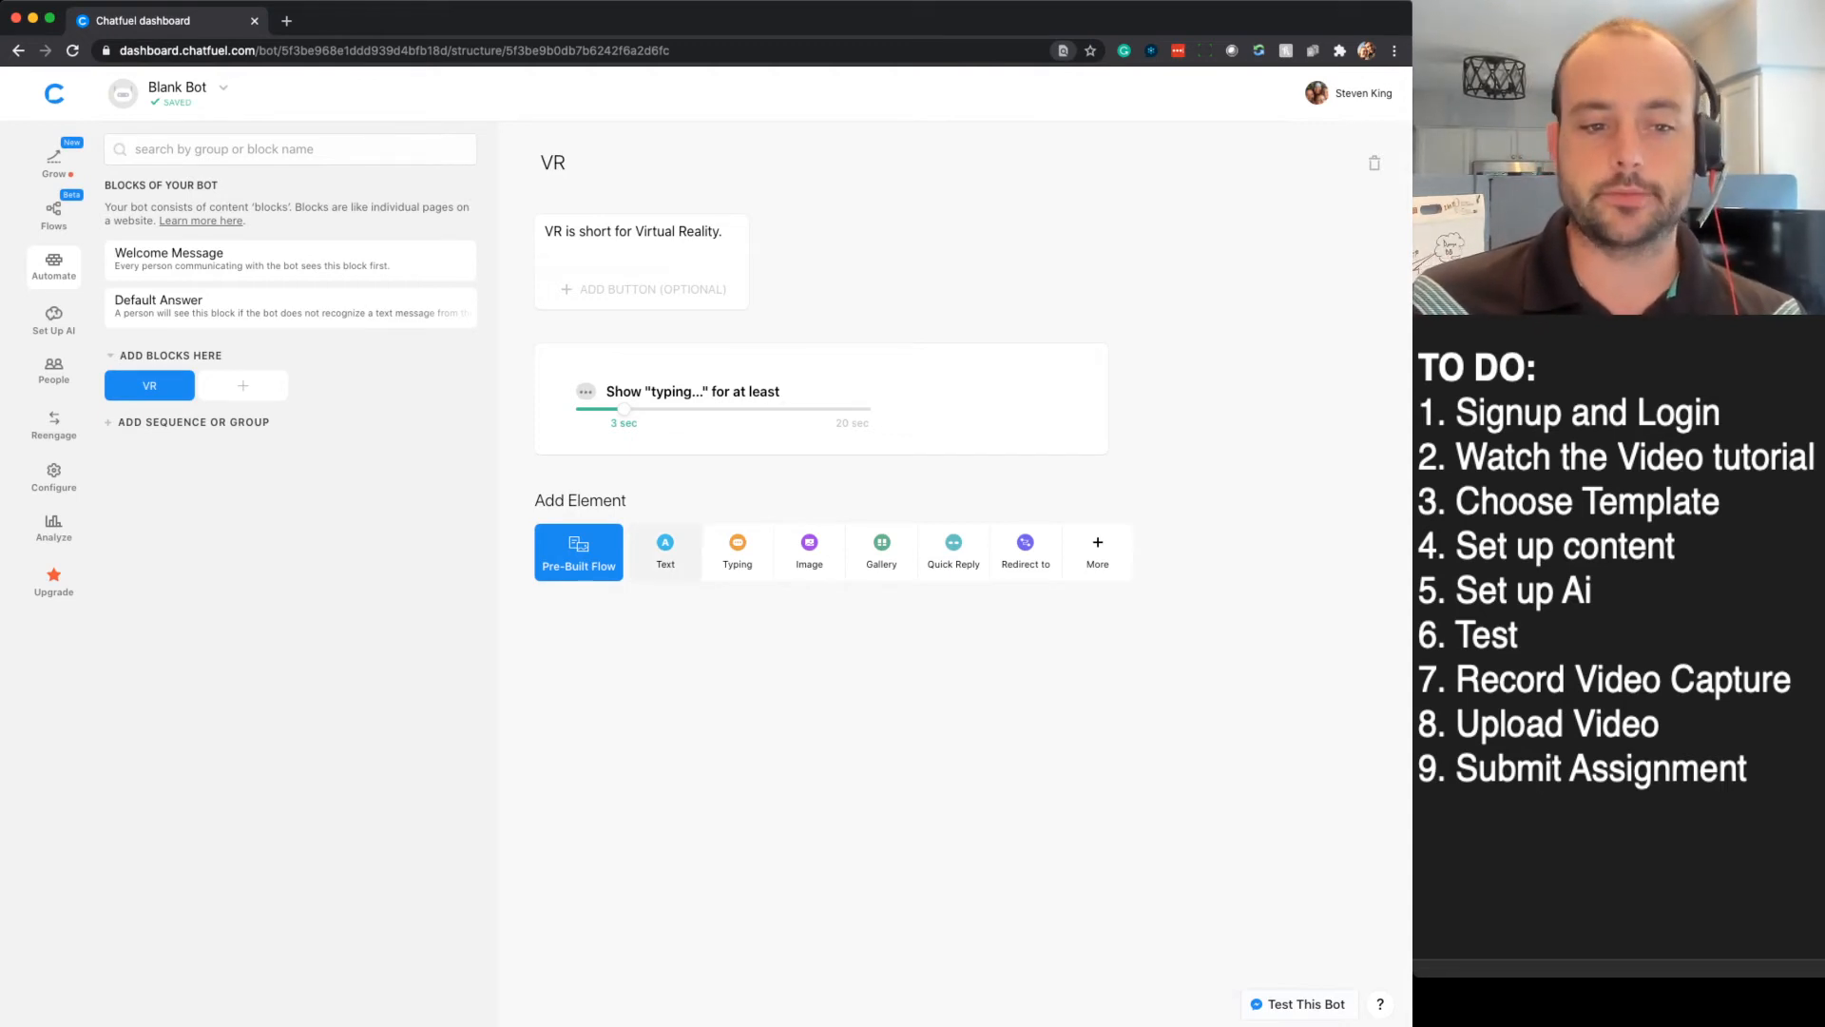
# - Add a text element reading "You need a VR headset to consume Virtual Reality content." and an empty image element to the VR block
pyautogui.click(665, 549)
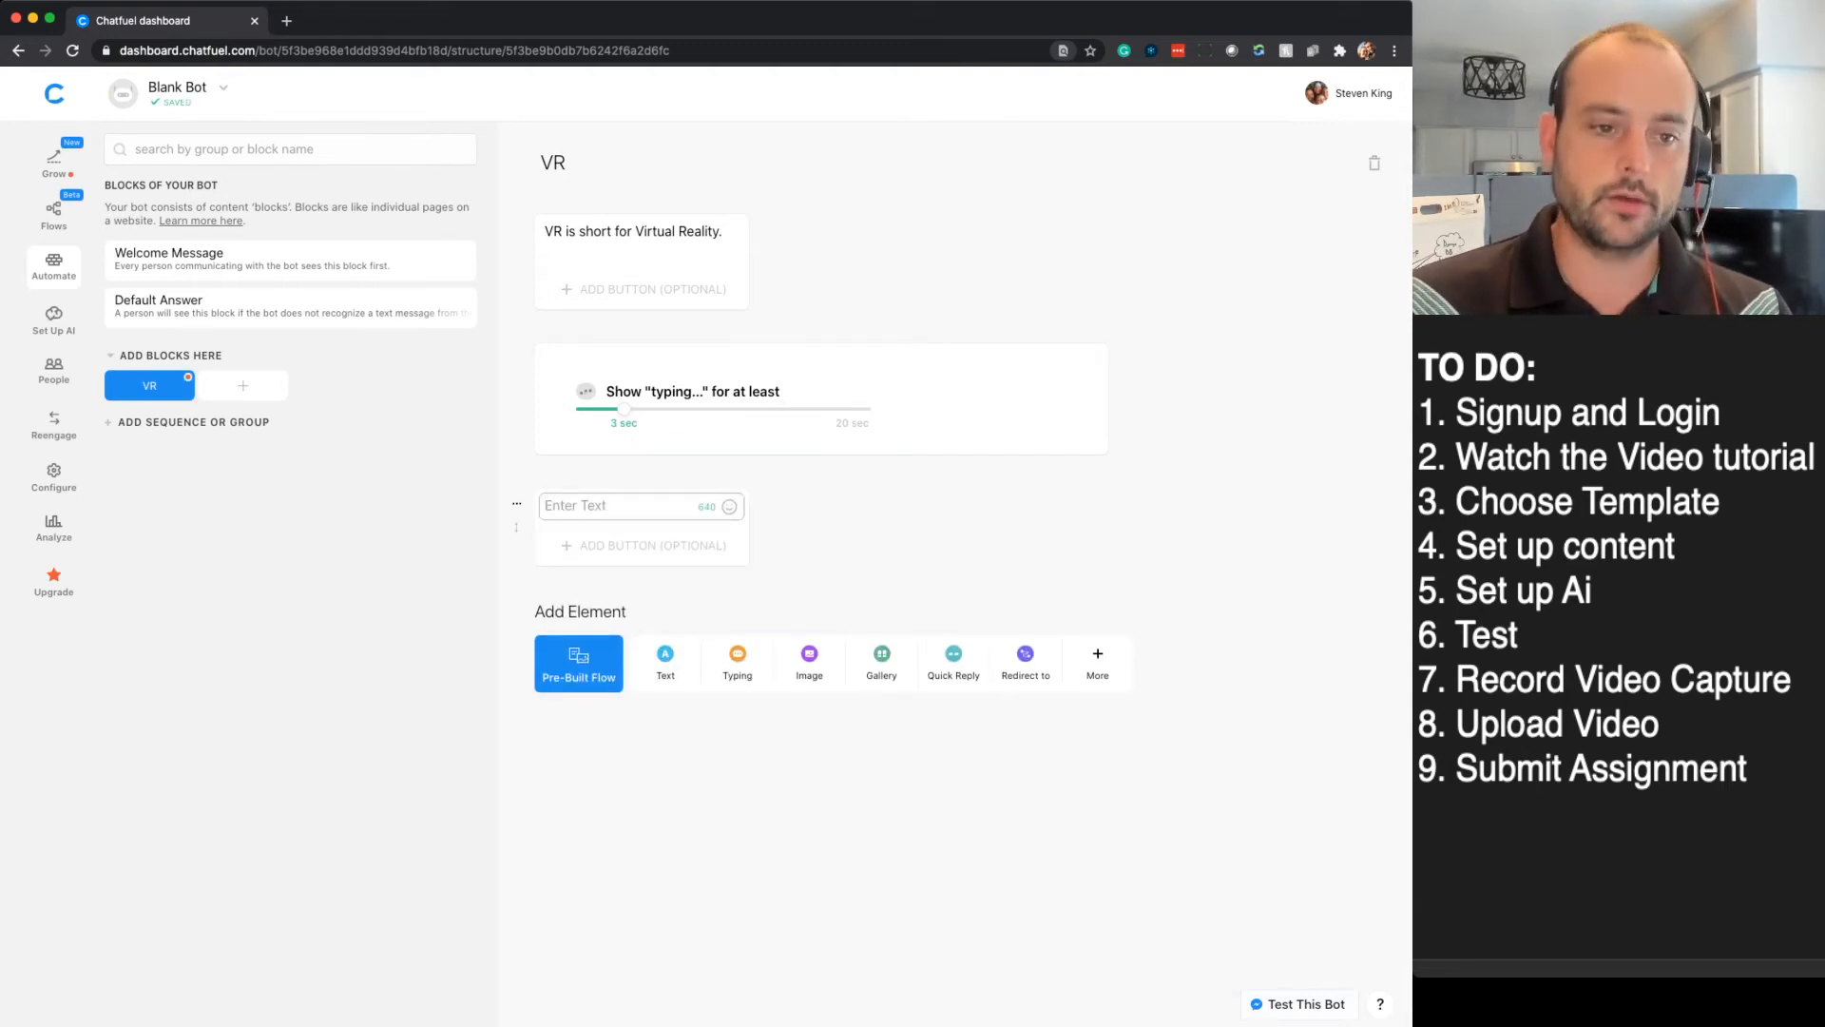
pyautogui.write('You need a v')
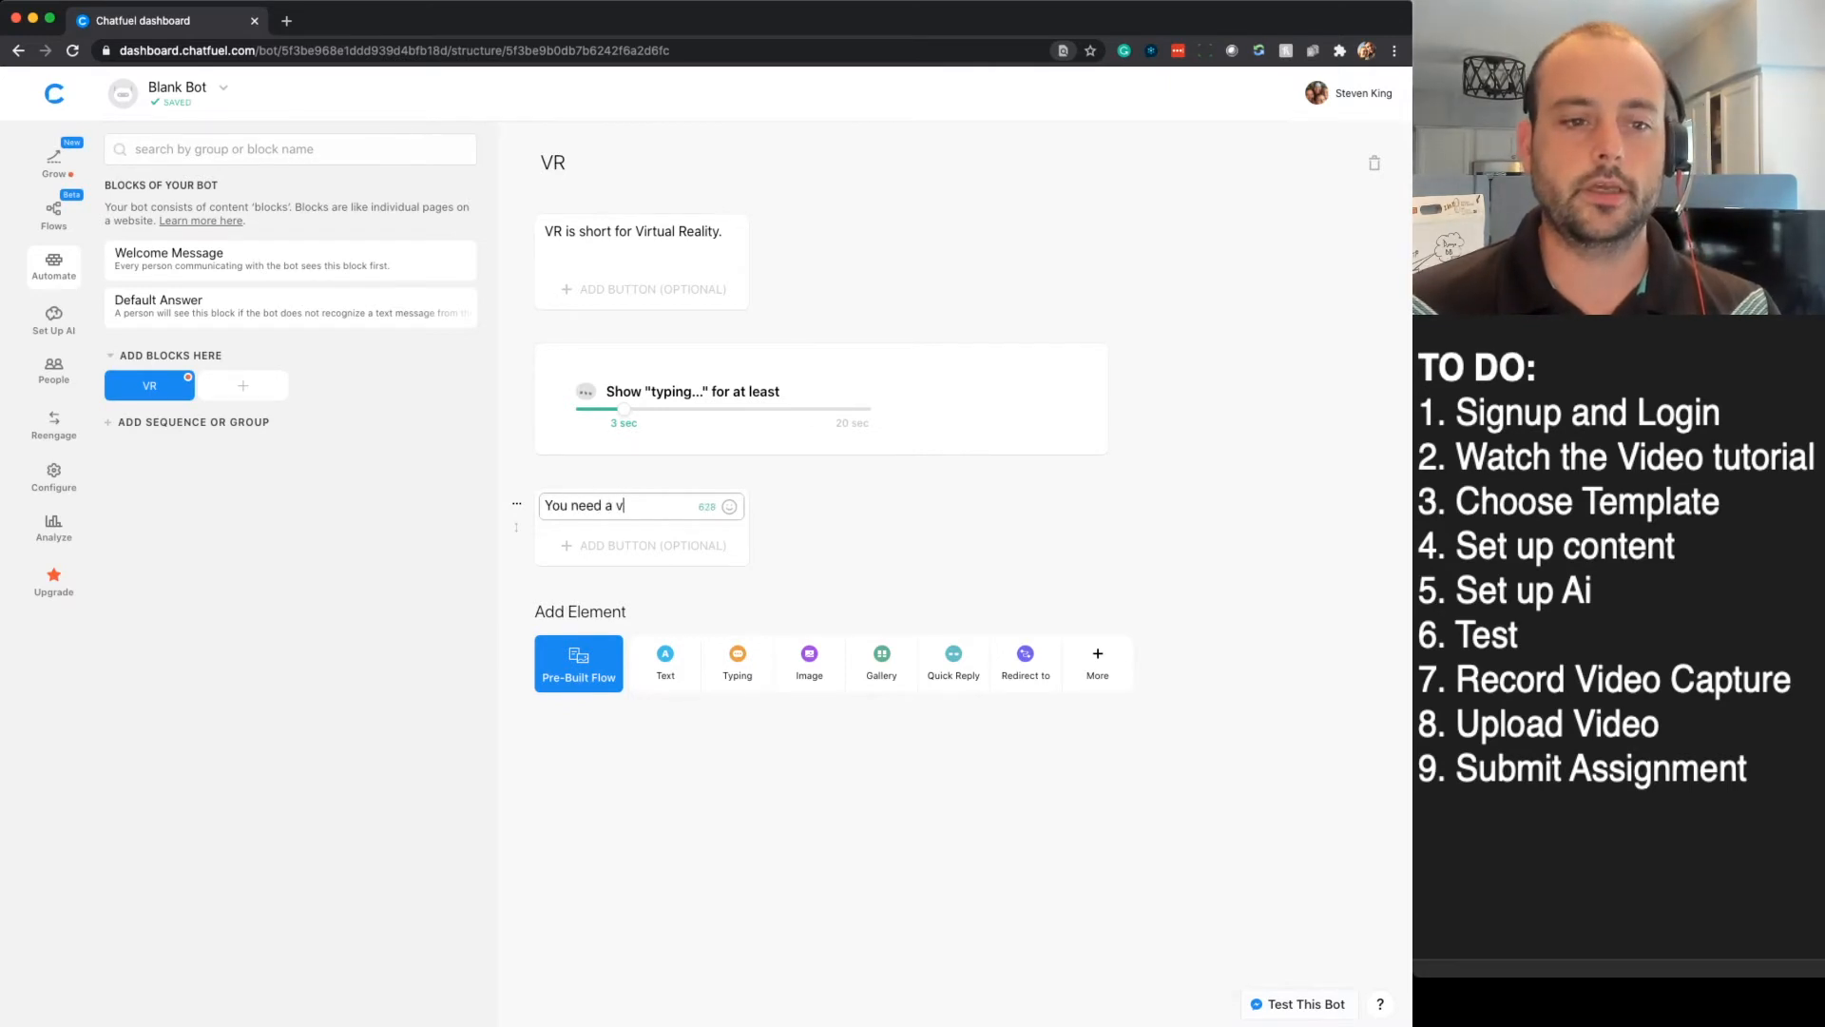
pyautogui.write('R headset to consume')
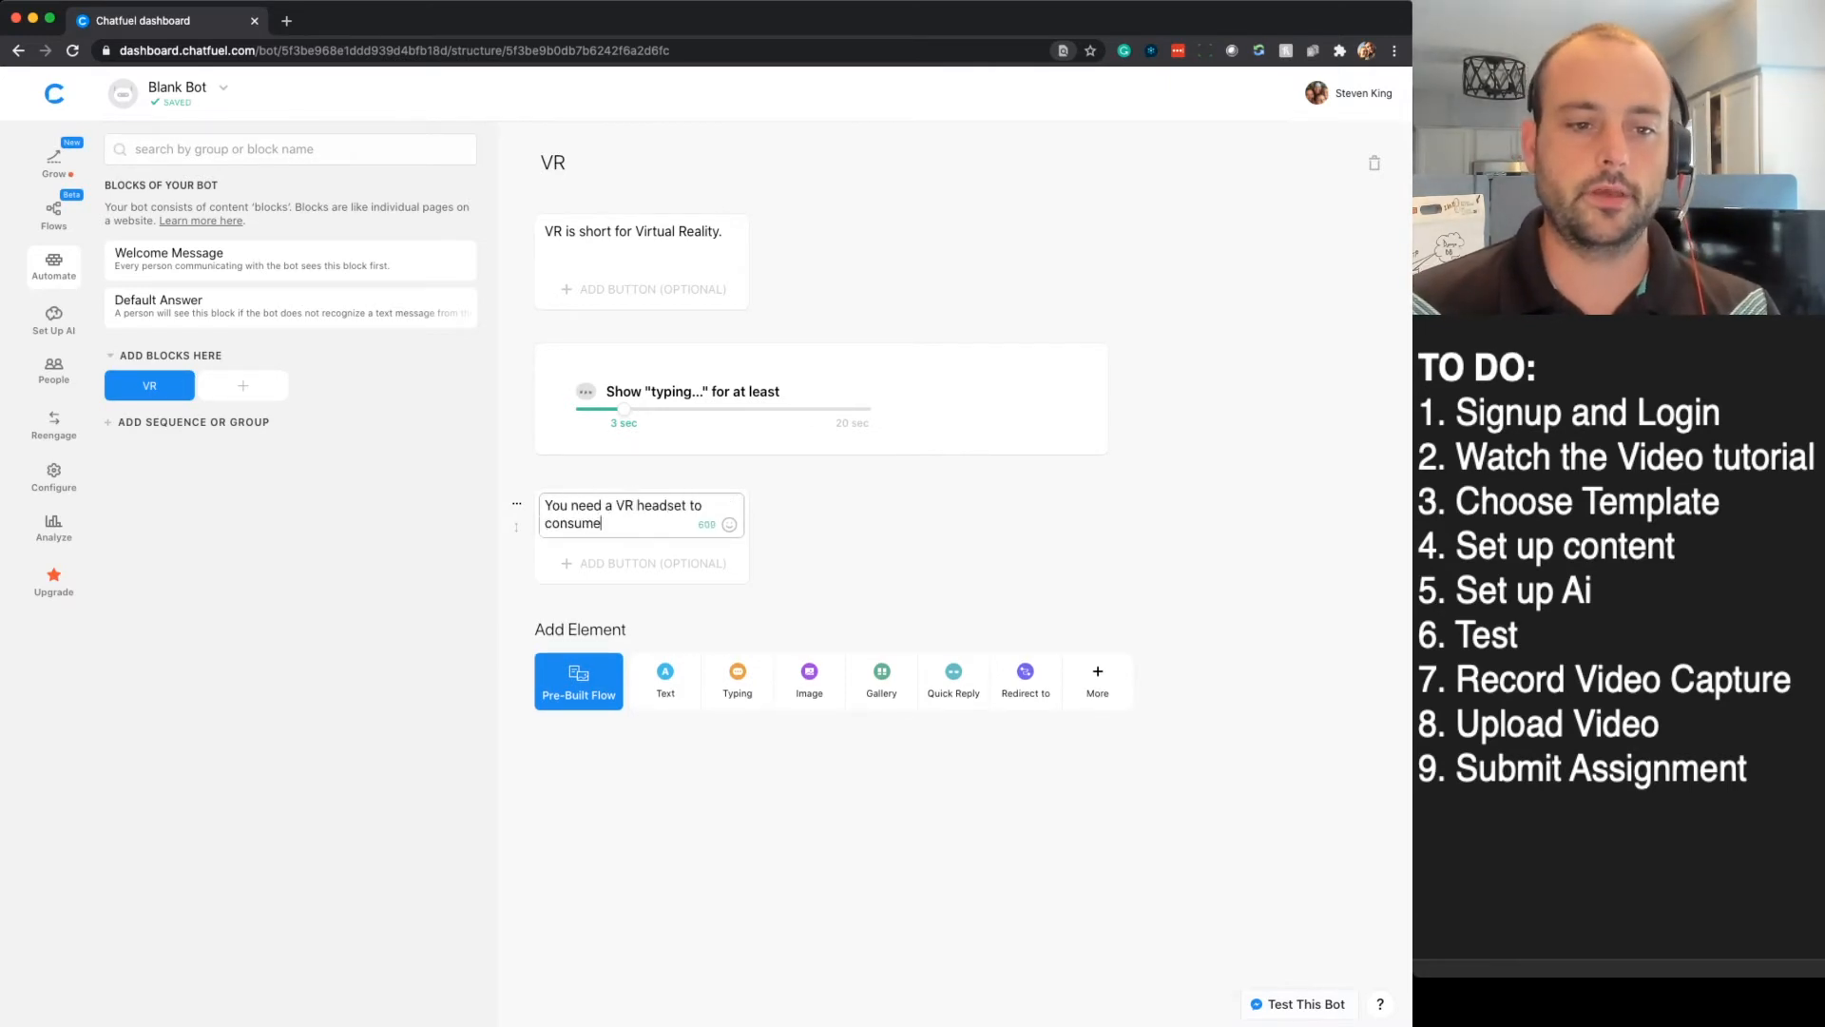
pyautogui.write(' Virtual Real;it')
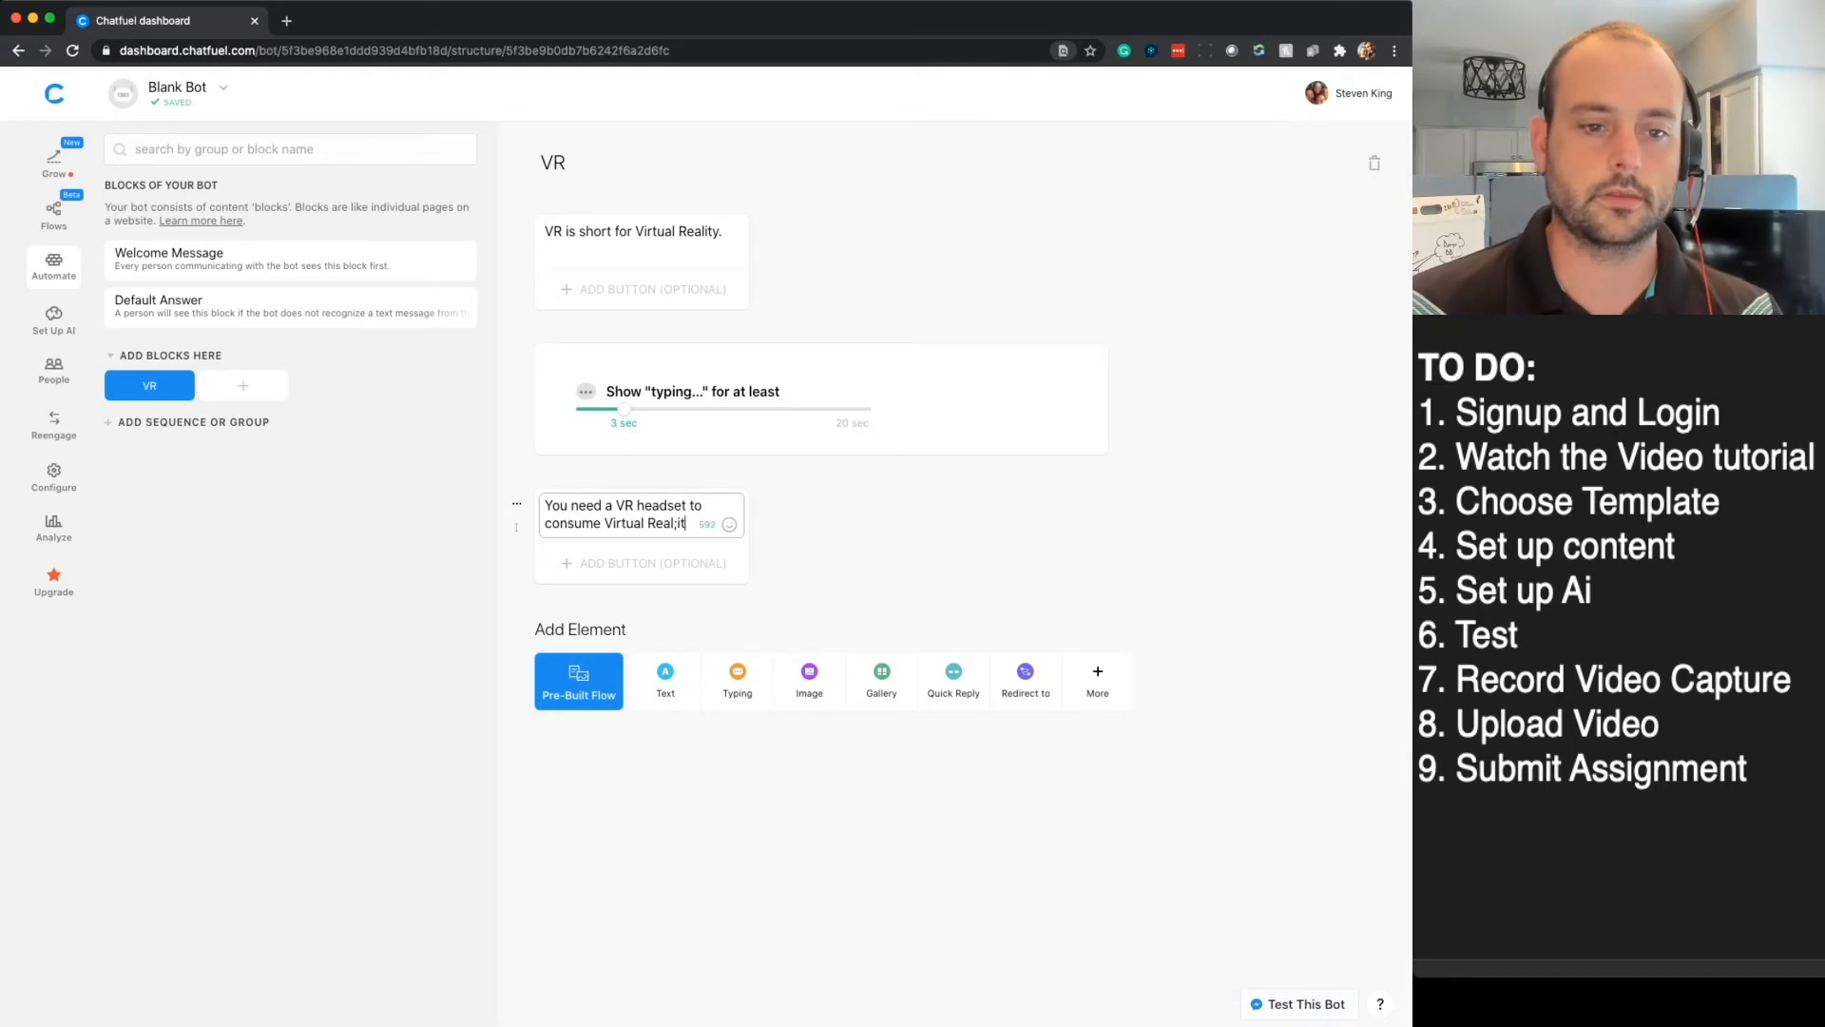
pyautogui.press('BackSpace')
pyautogui.press('BackSpace')
pyautogui.press('BackSpace')
pyautogui.write('ity Conten')
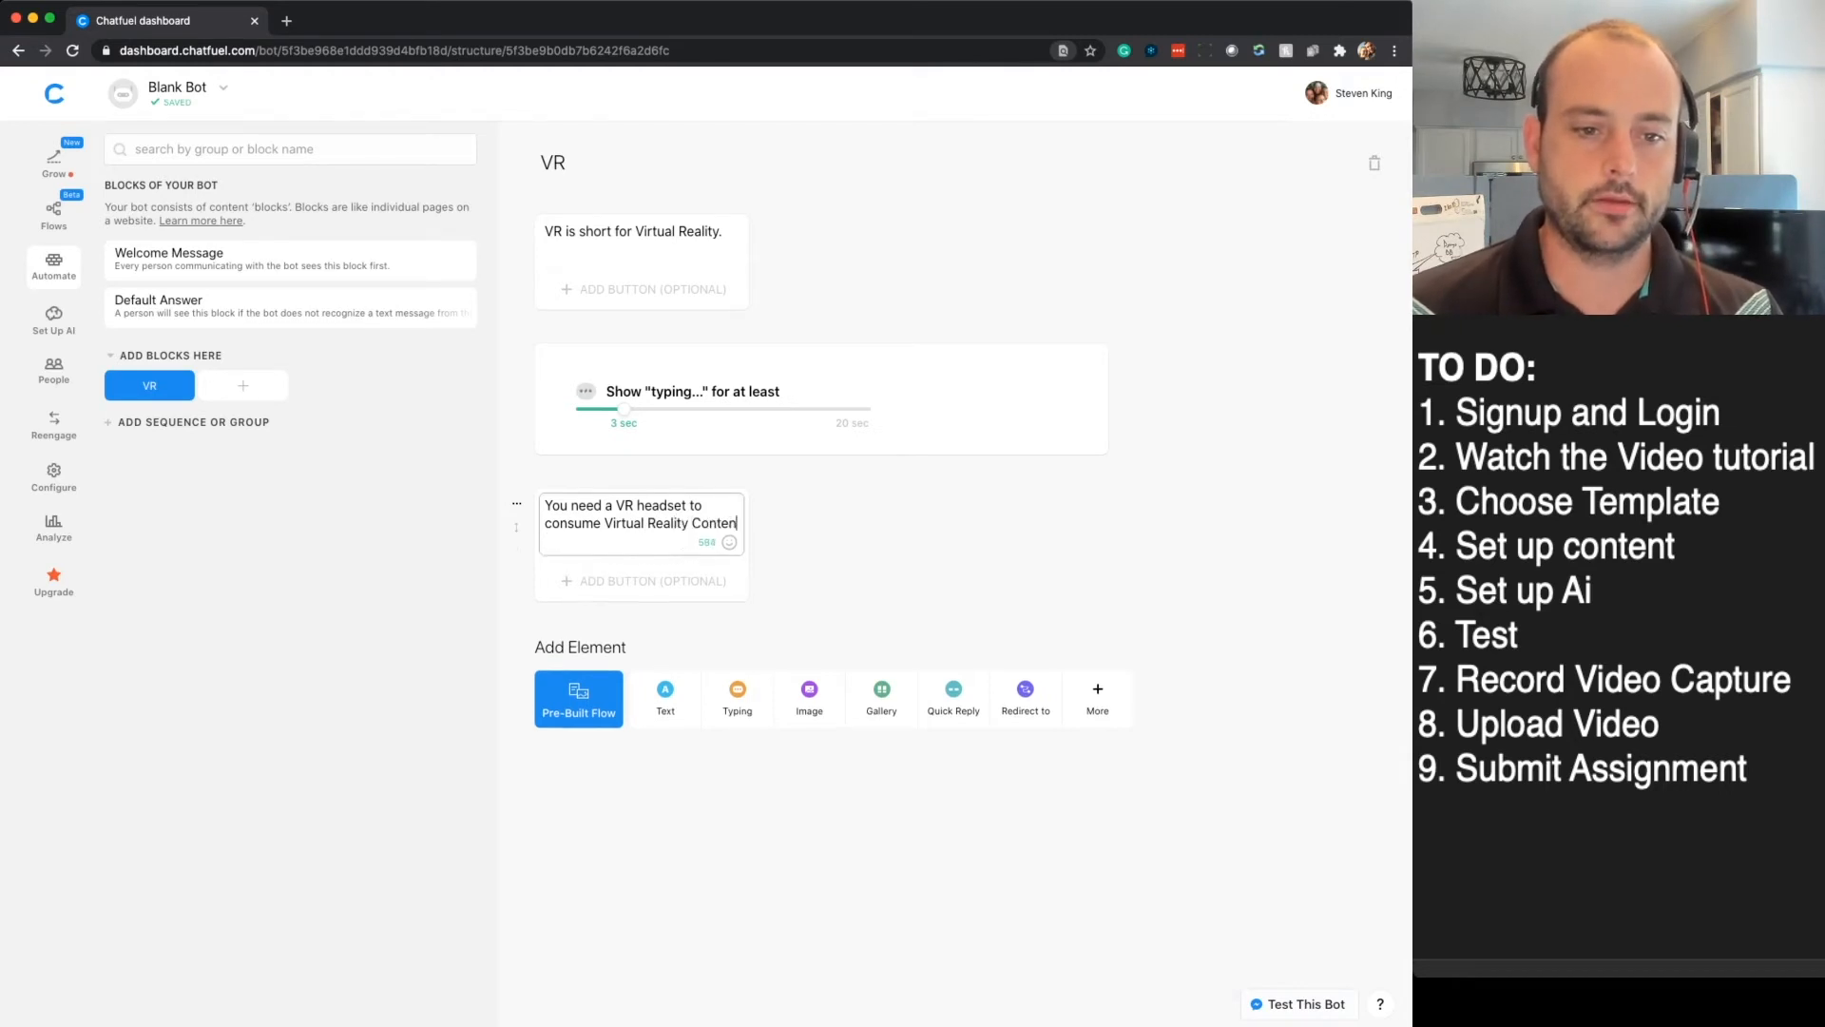
pyautogui.press('BackSpace')
pyautogui.press('BackSpace')
pyautogui.press('BackSpace')
pyautogui.press('BackSpace')
pyautogui.press('BackSpace')
pyautogui.press('BackSpace')
pyautogui.write('content.')
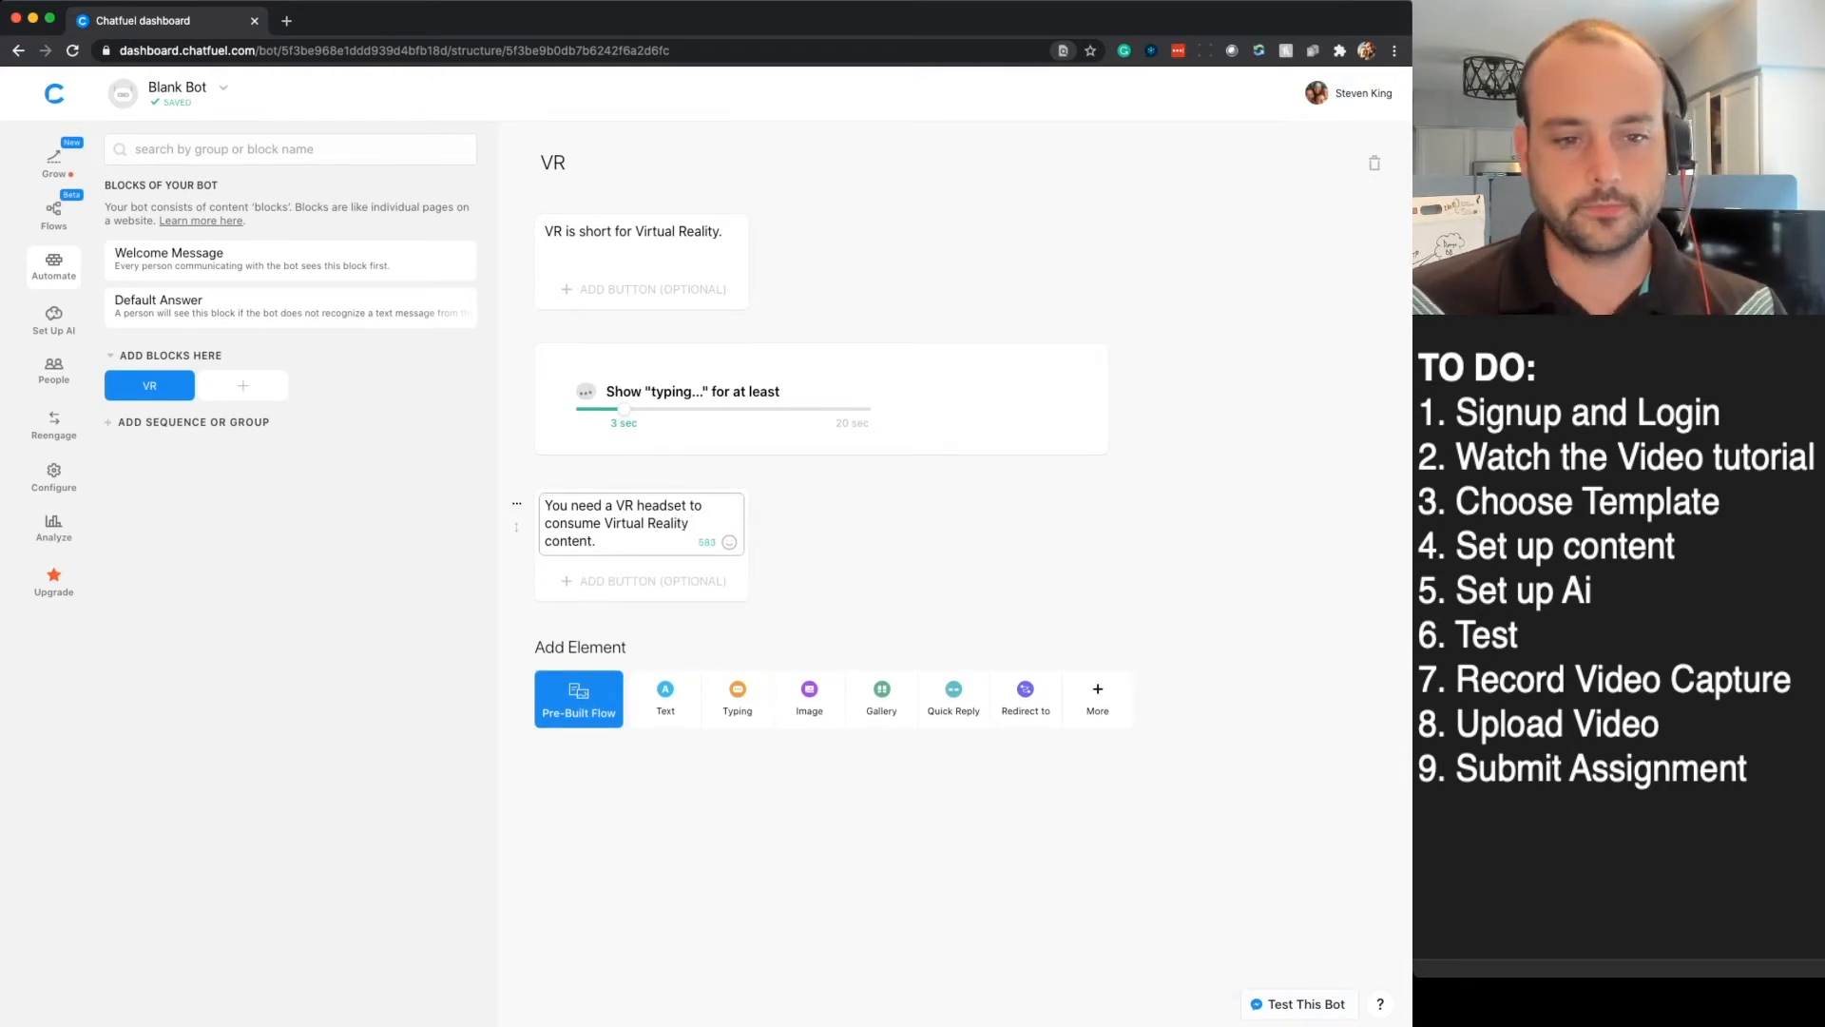
pyautogui.press('Escape')
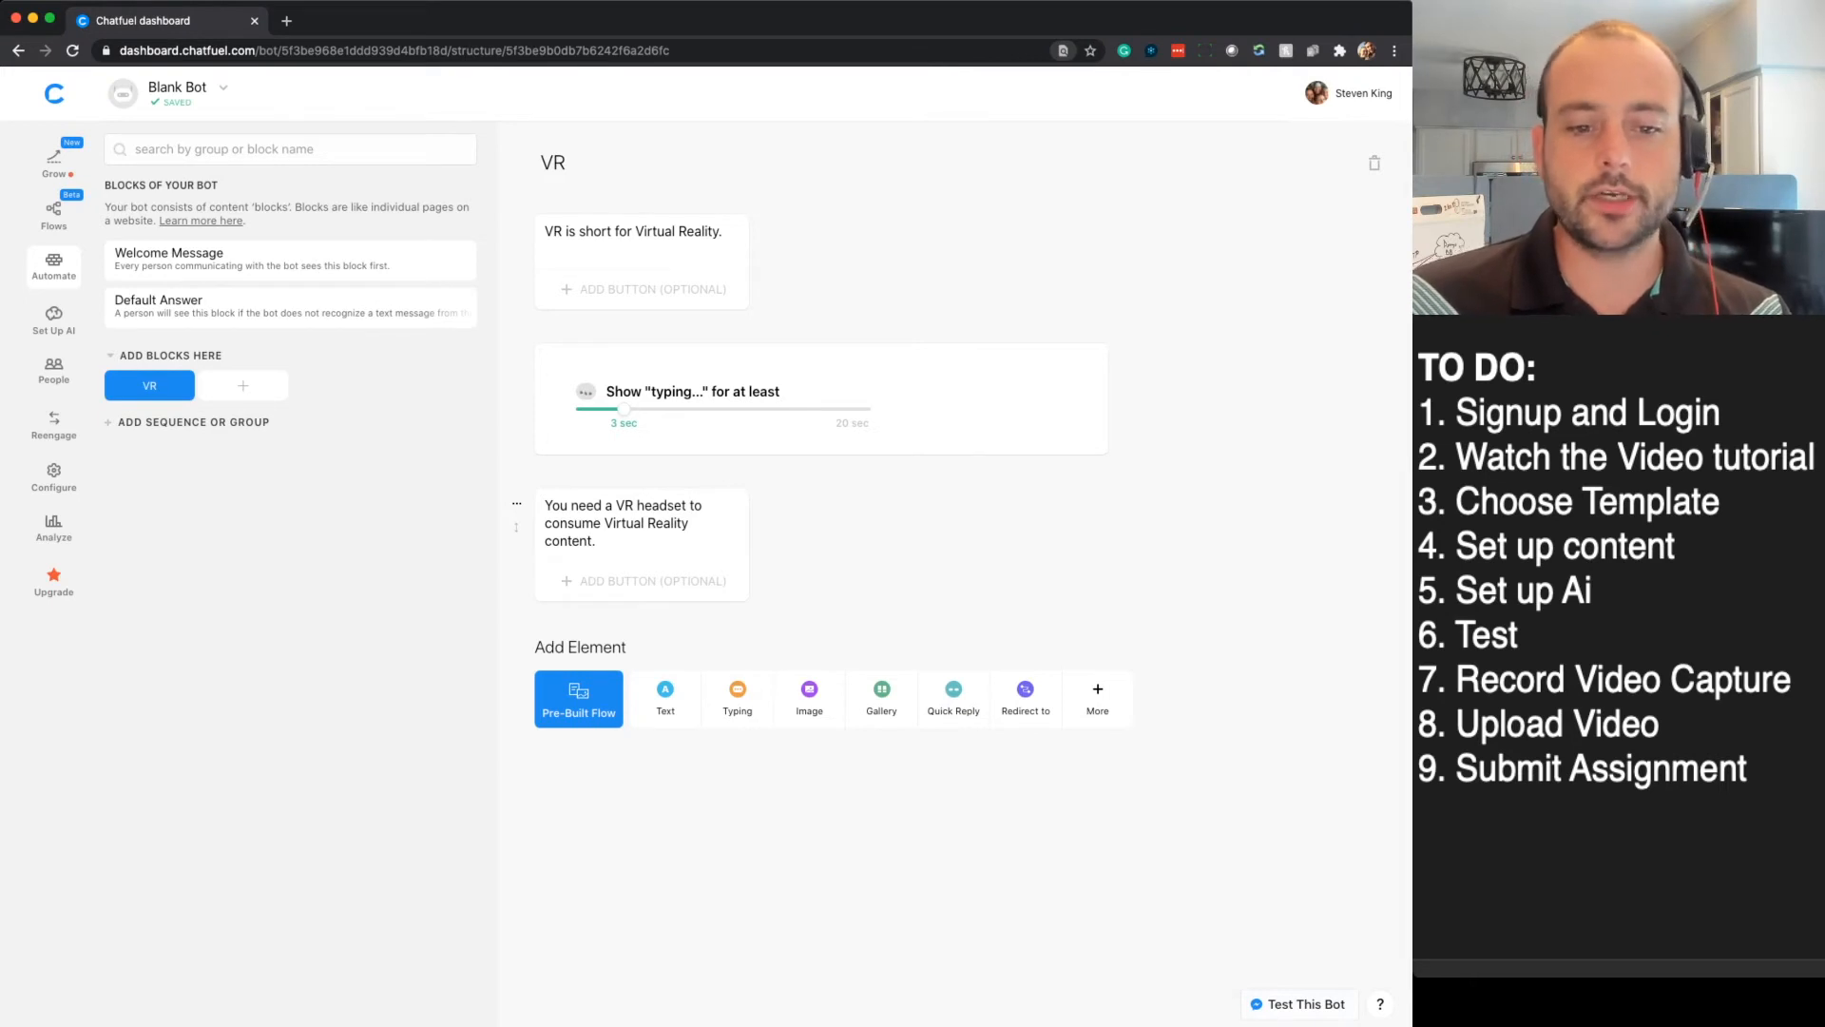
pyautogui.click(809, 694)
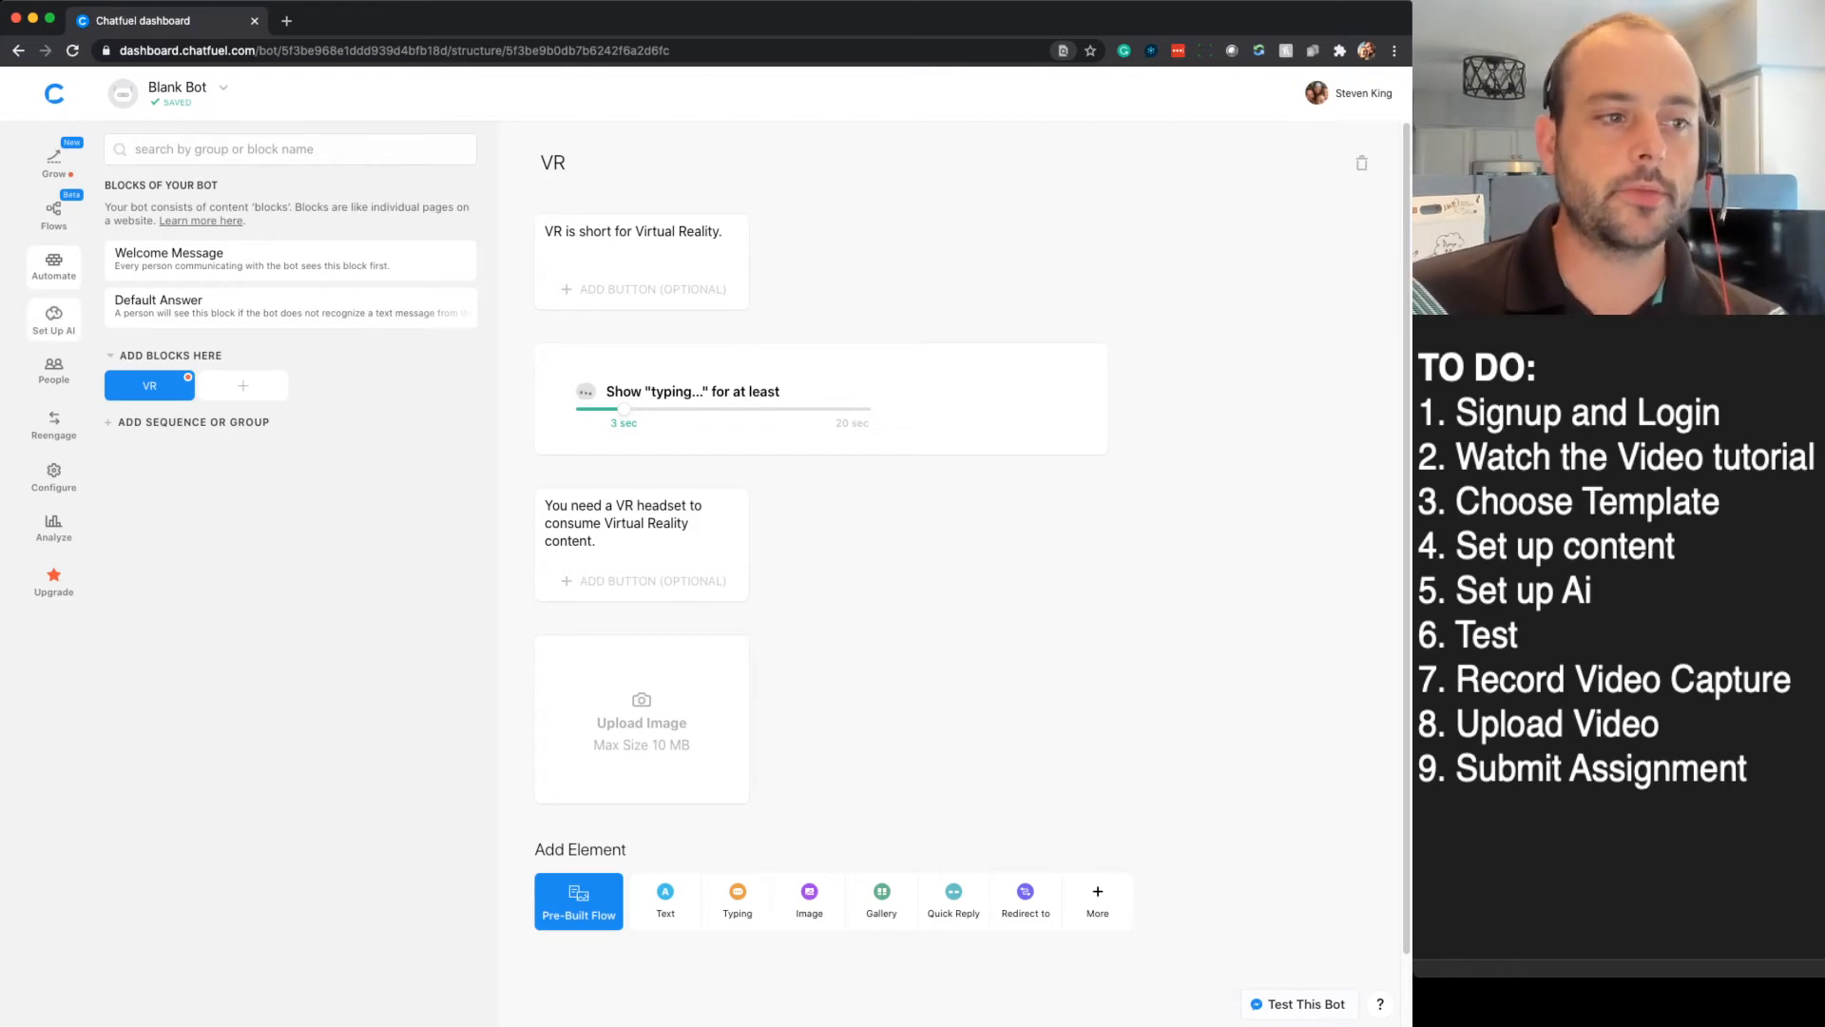
# - In the bot's AI setup, enter "virtual reality" and "vr" as trigger phrases for the default group's first rule
pyautogui.click(54, 319)
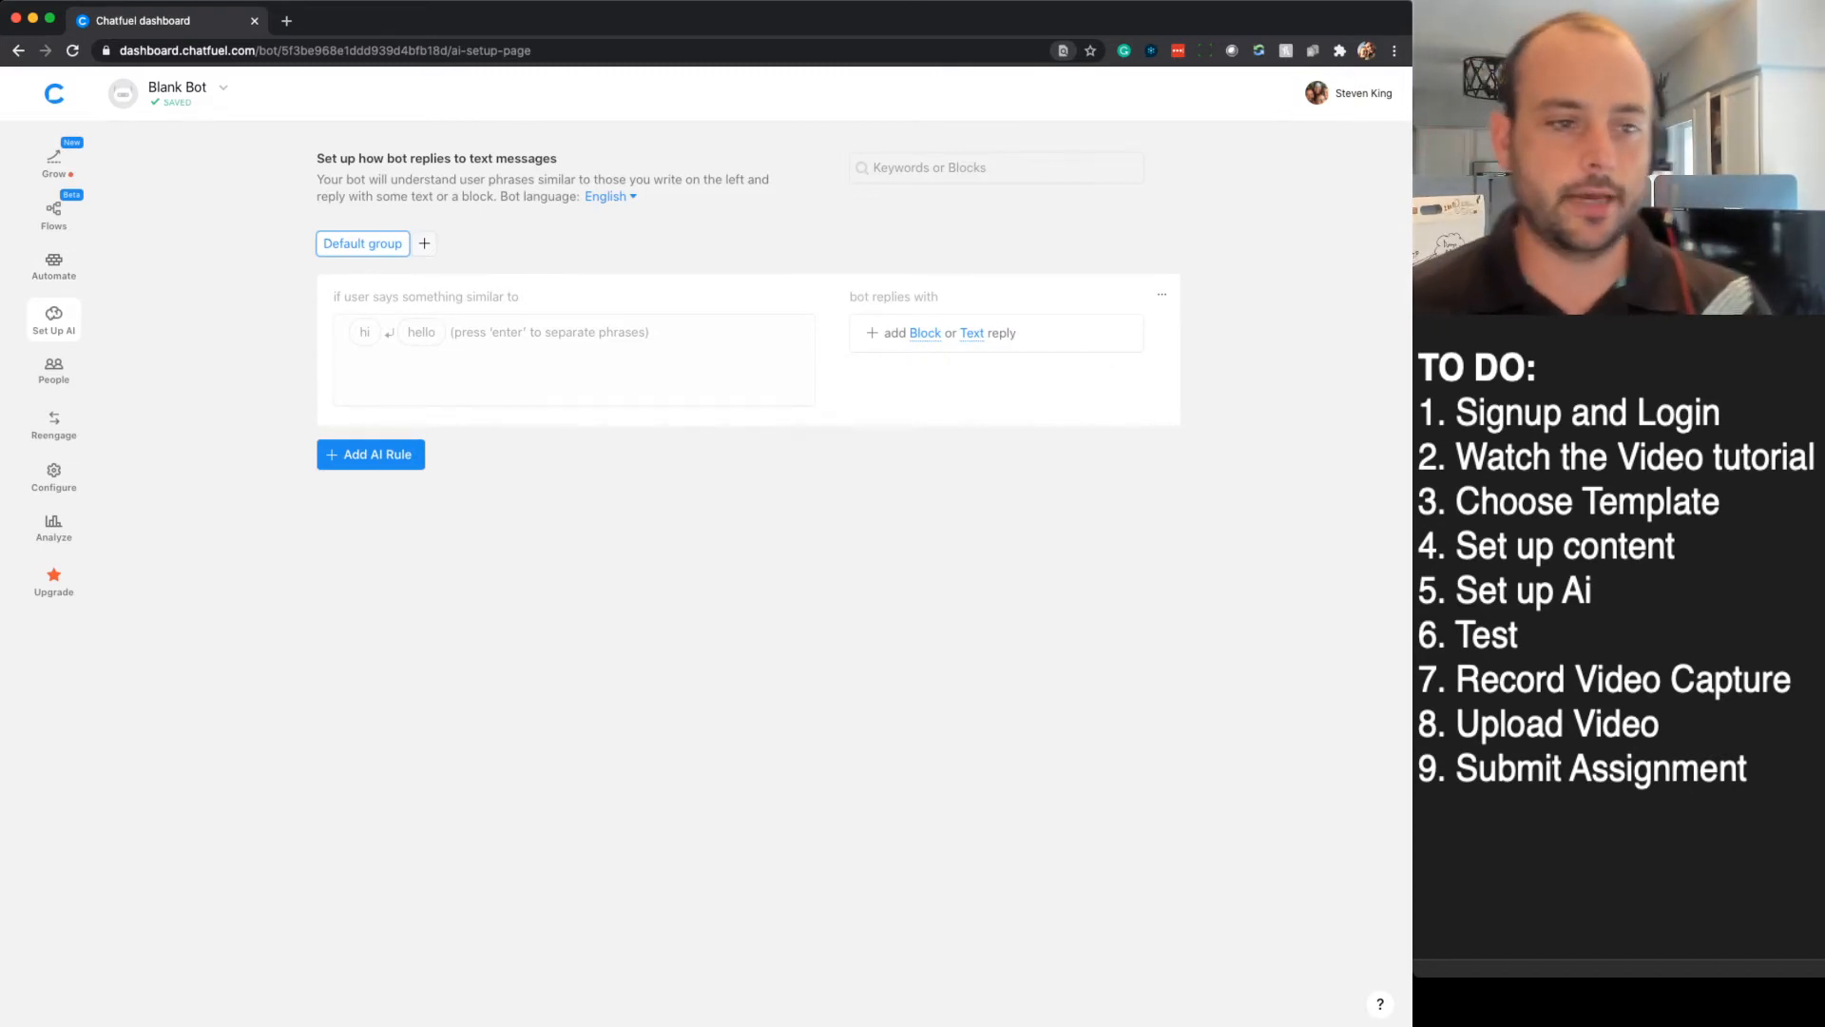
pyautogui.click(532, 352)
pyautogui.write('virtual reality')
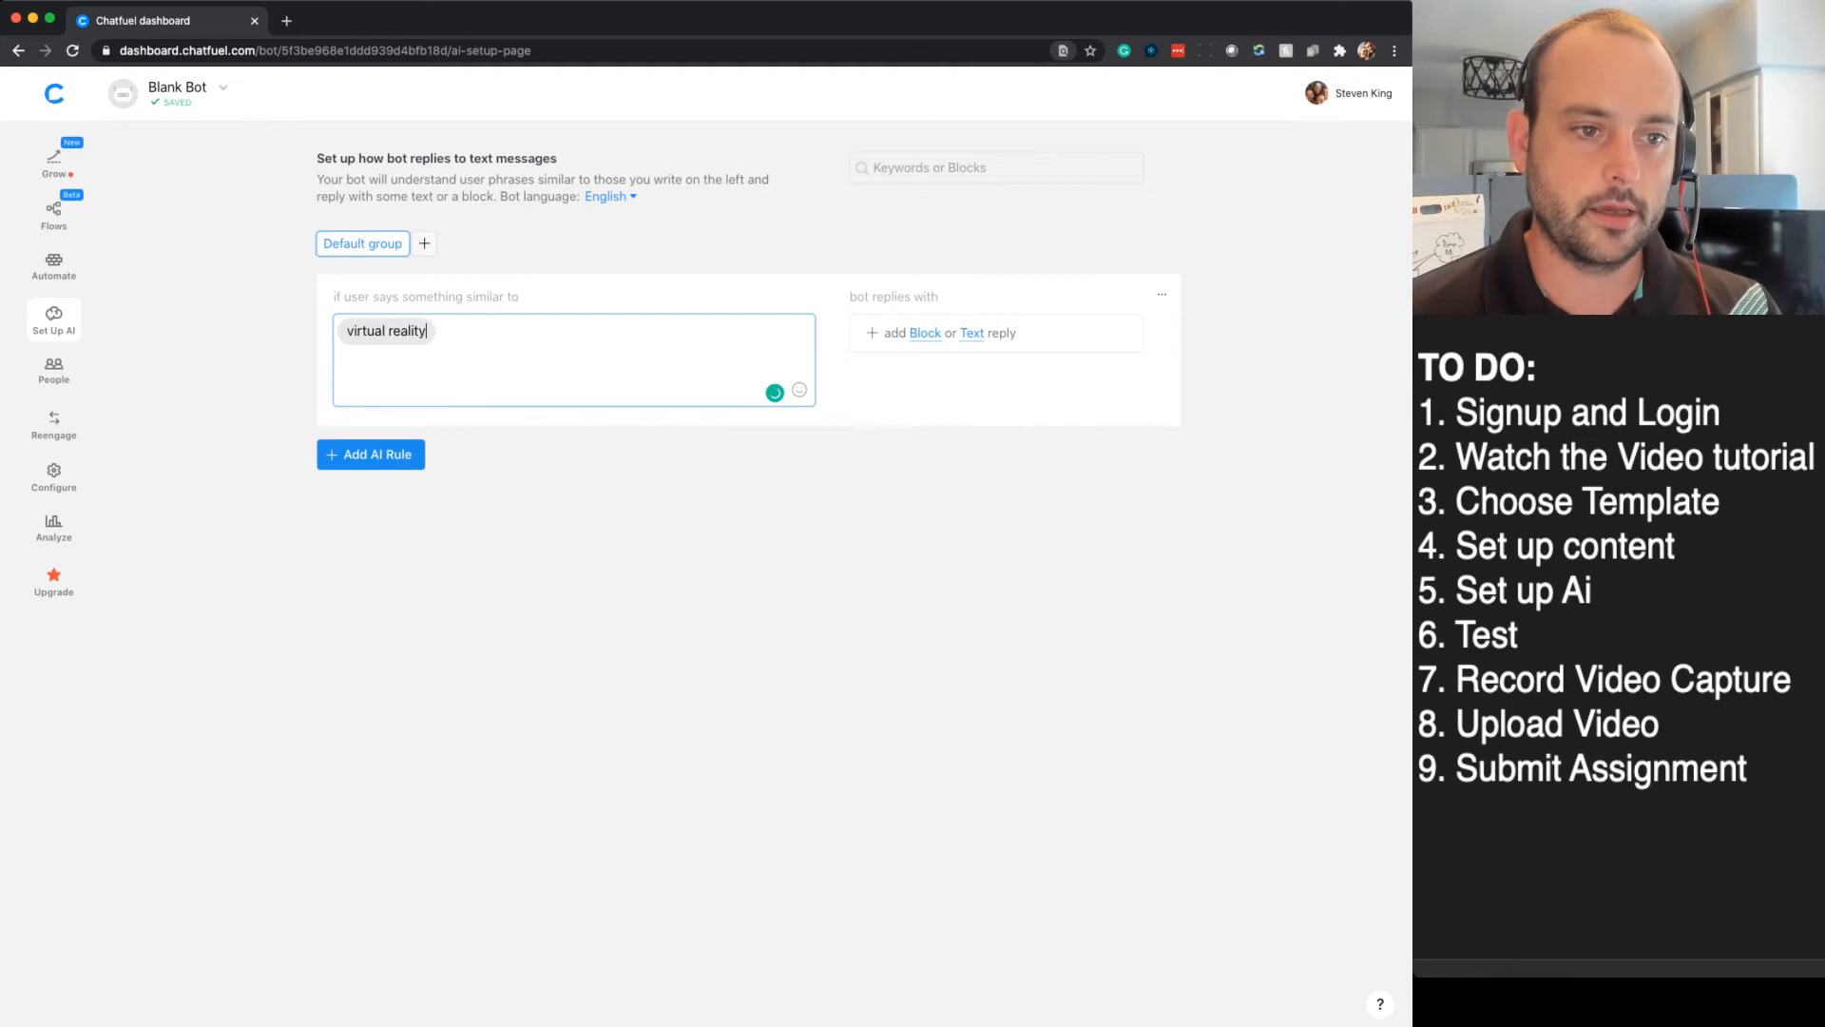
pyautogui.press('Return')
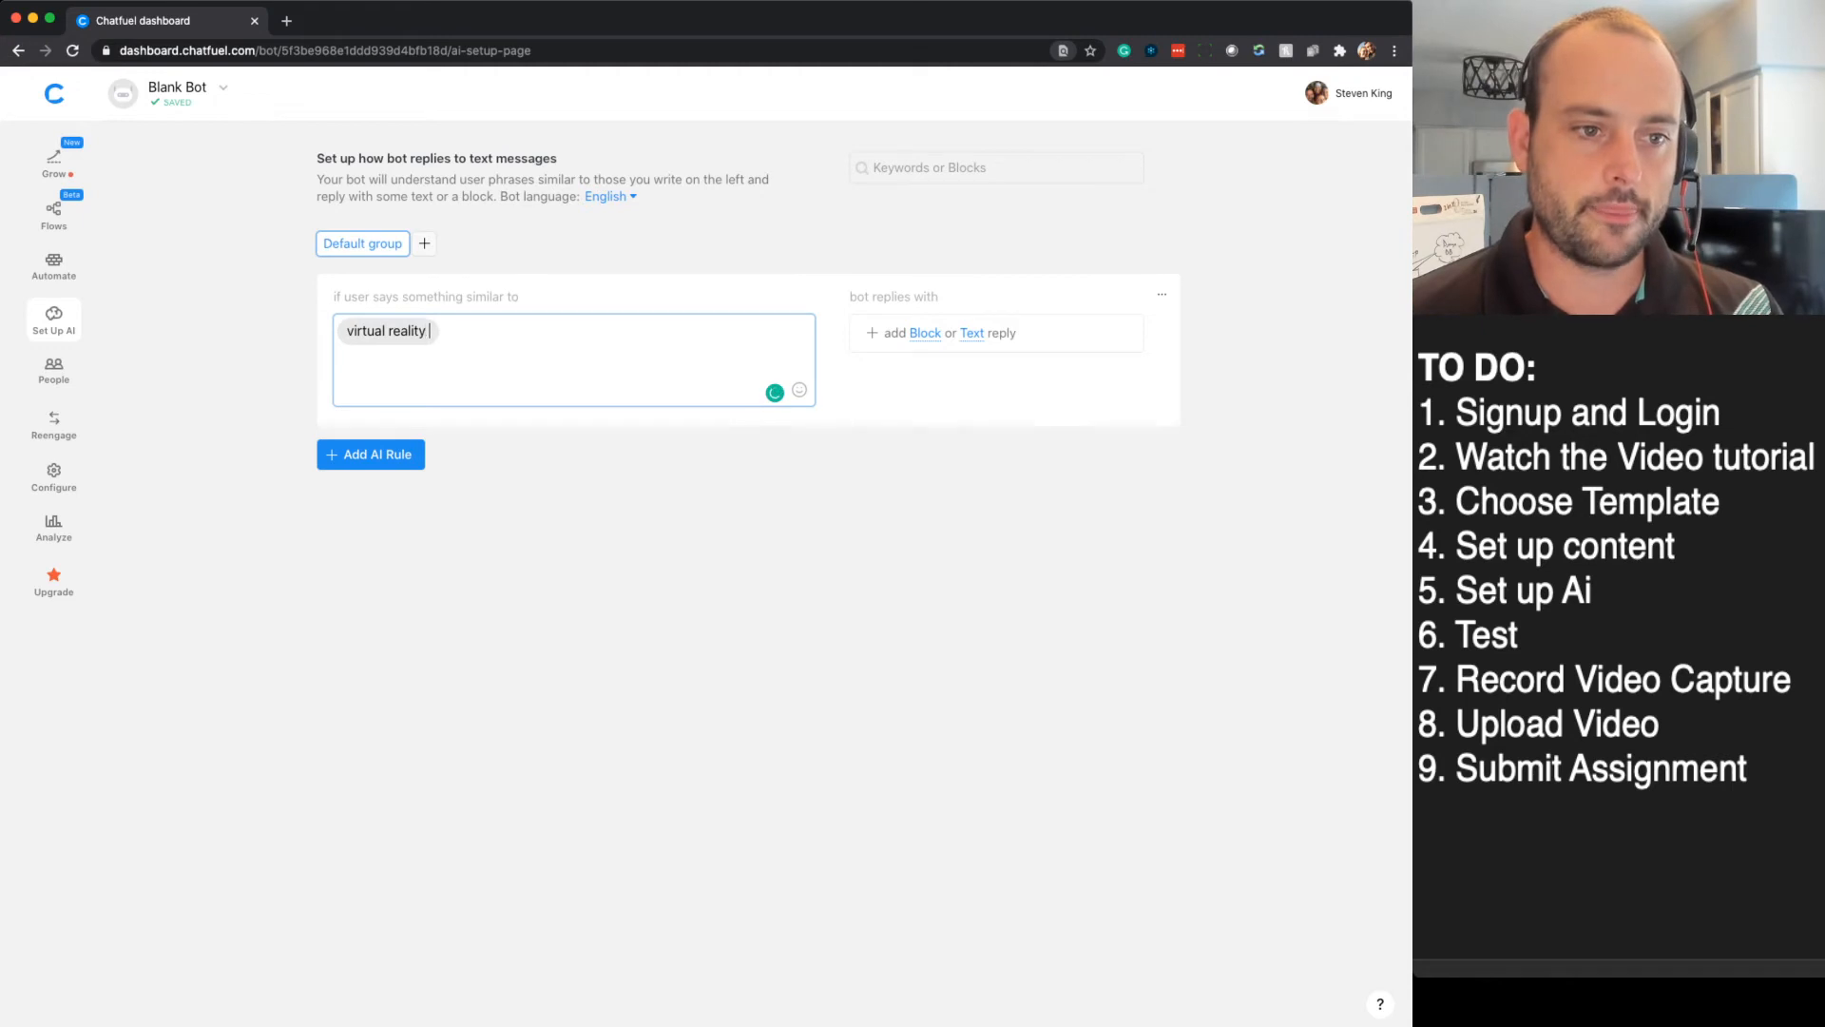
pyautogui.write('vr')
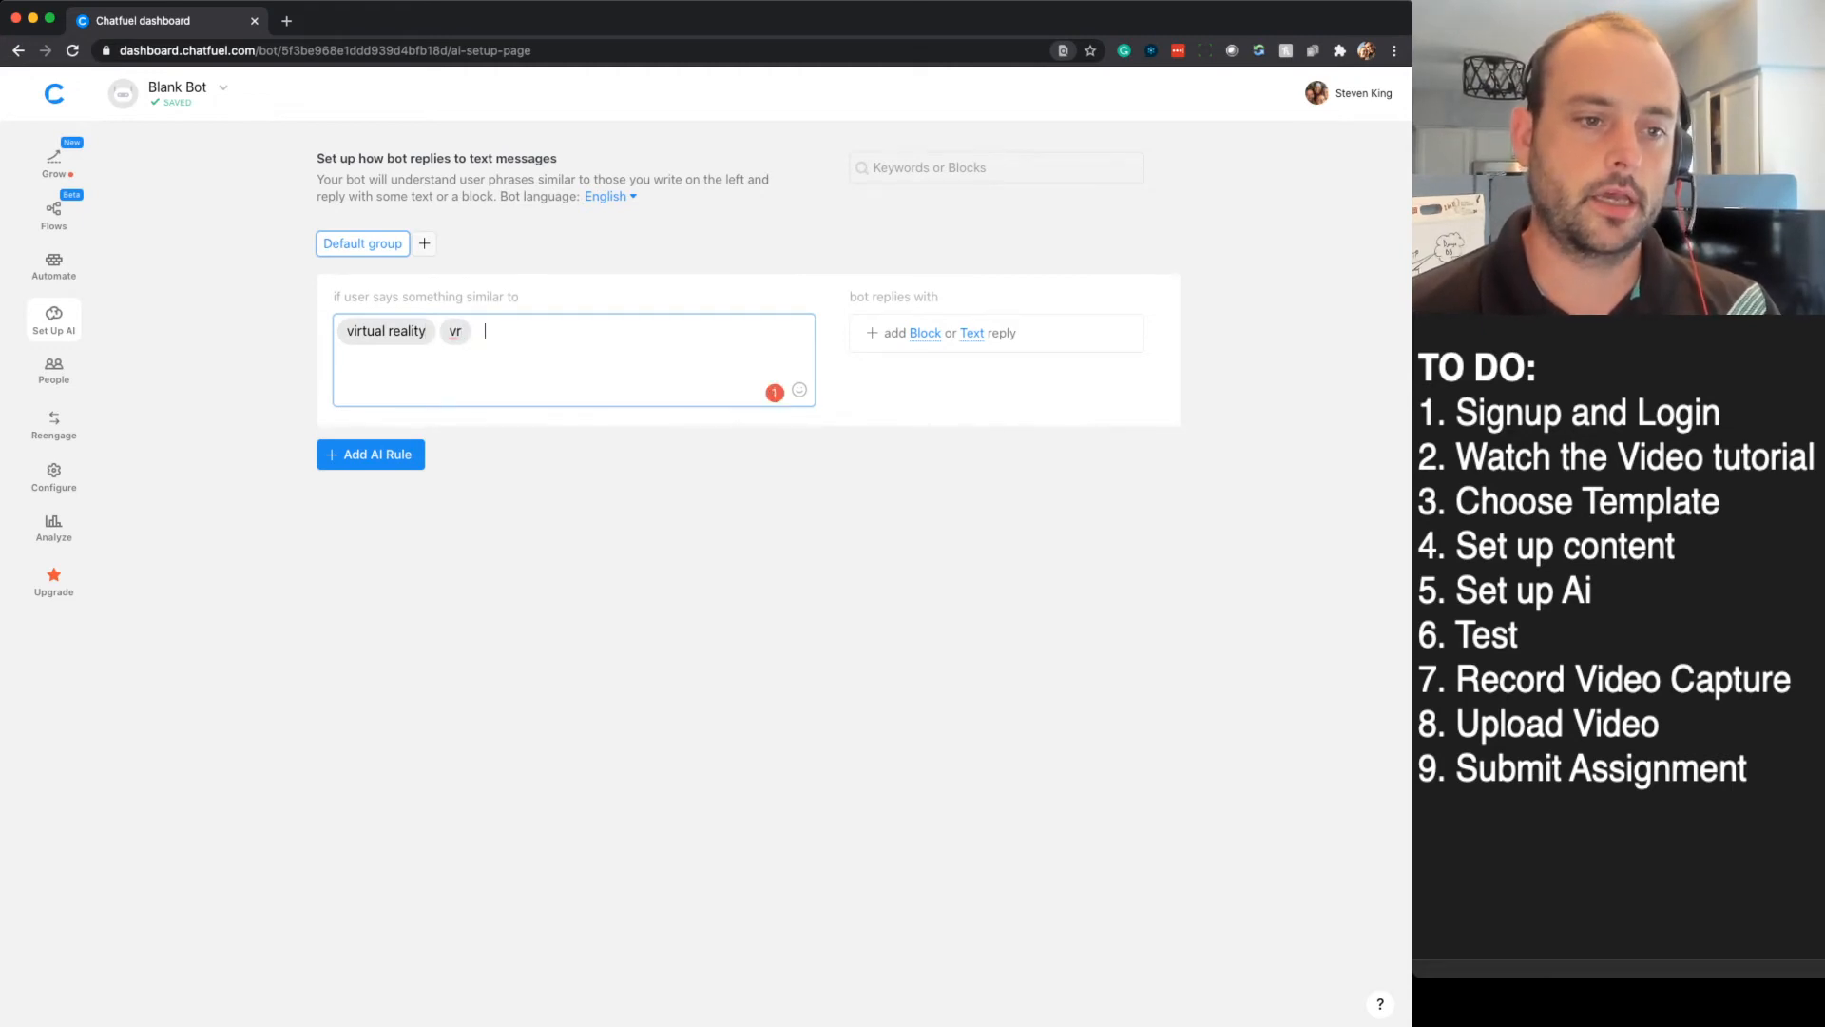
pyautogui.write('what')
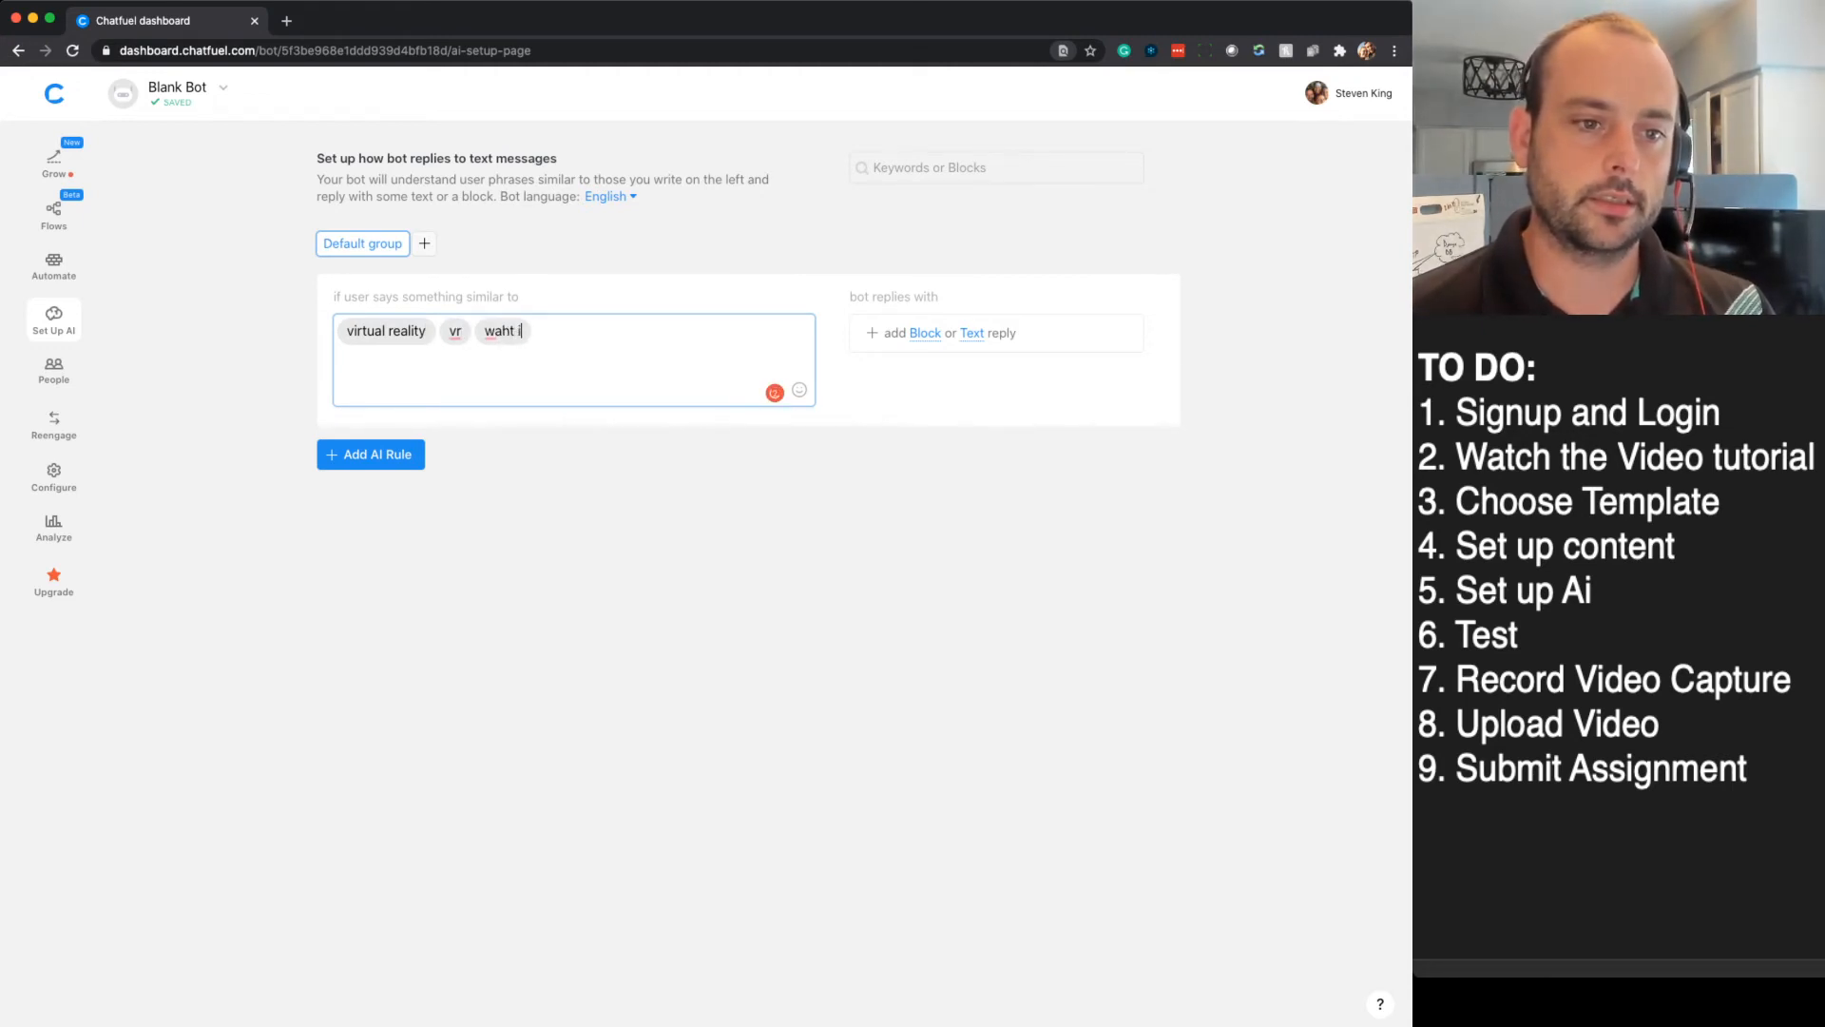
pyautogui.press('BackSpace')
pyautogui.press('BackSpace')
pyautogui.press('BackSpace')
pyautogui.press('BackSpace')
pyautogui.press('BackSpace')
pyautogui.press('BackSpace')
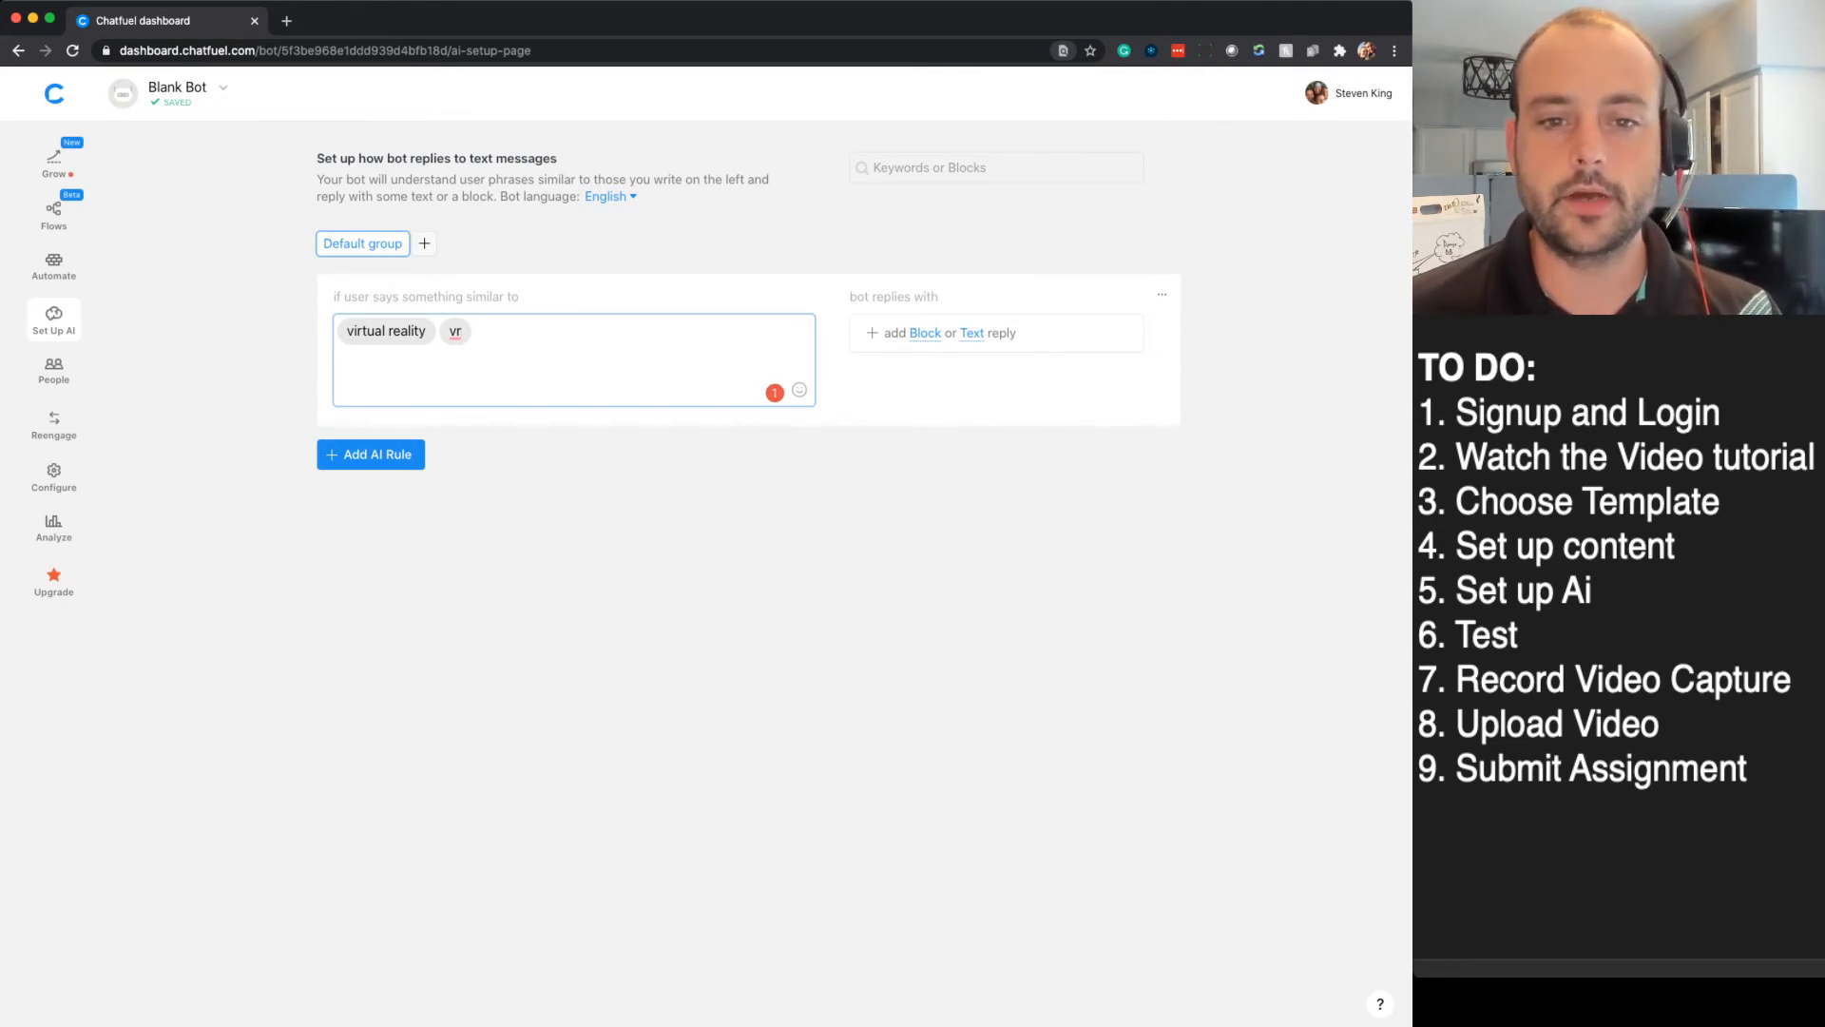
# - Add the VR block as the bot's reply for the default group's first AI rule
pyautogui.click(925, 333)
pyautogui.press('Down')
pyautogui.press('Down')
pyautogui.press('Down')
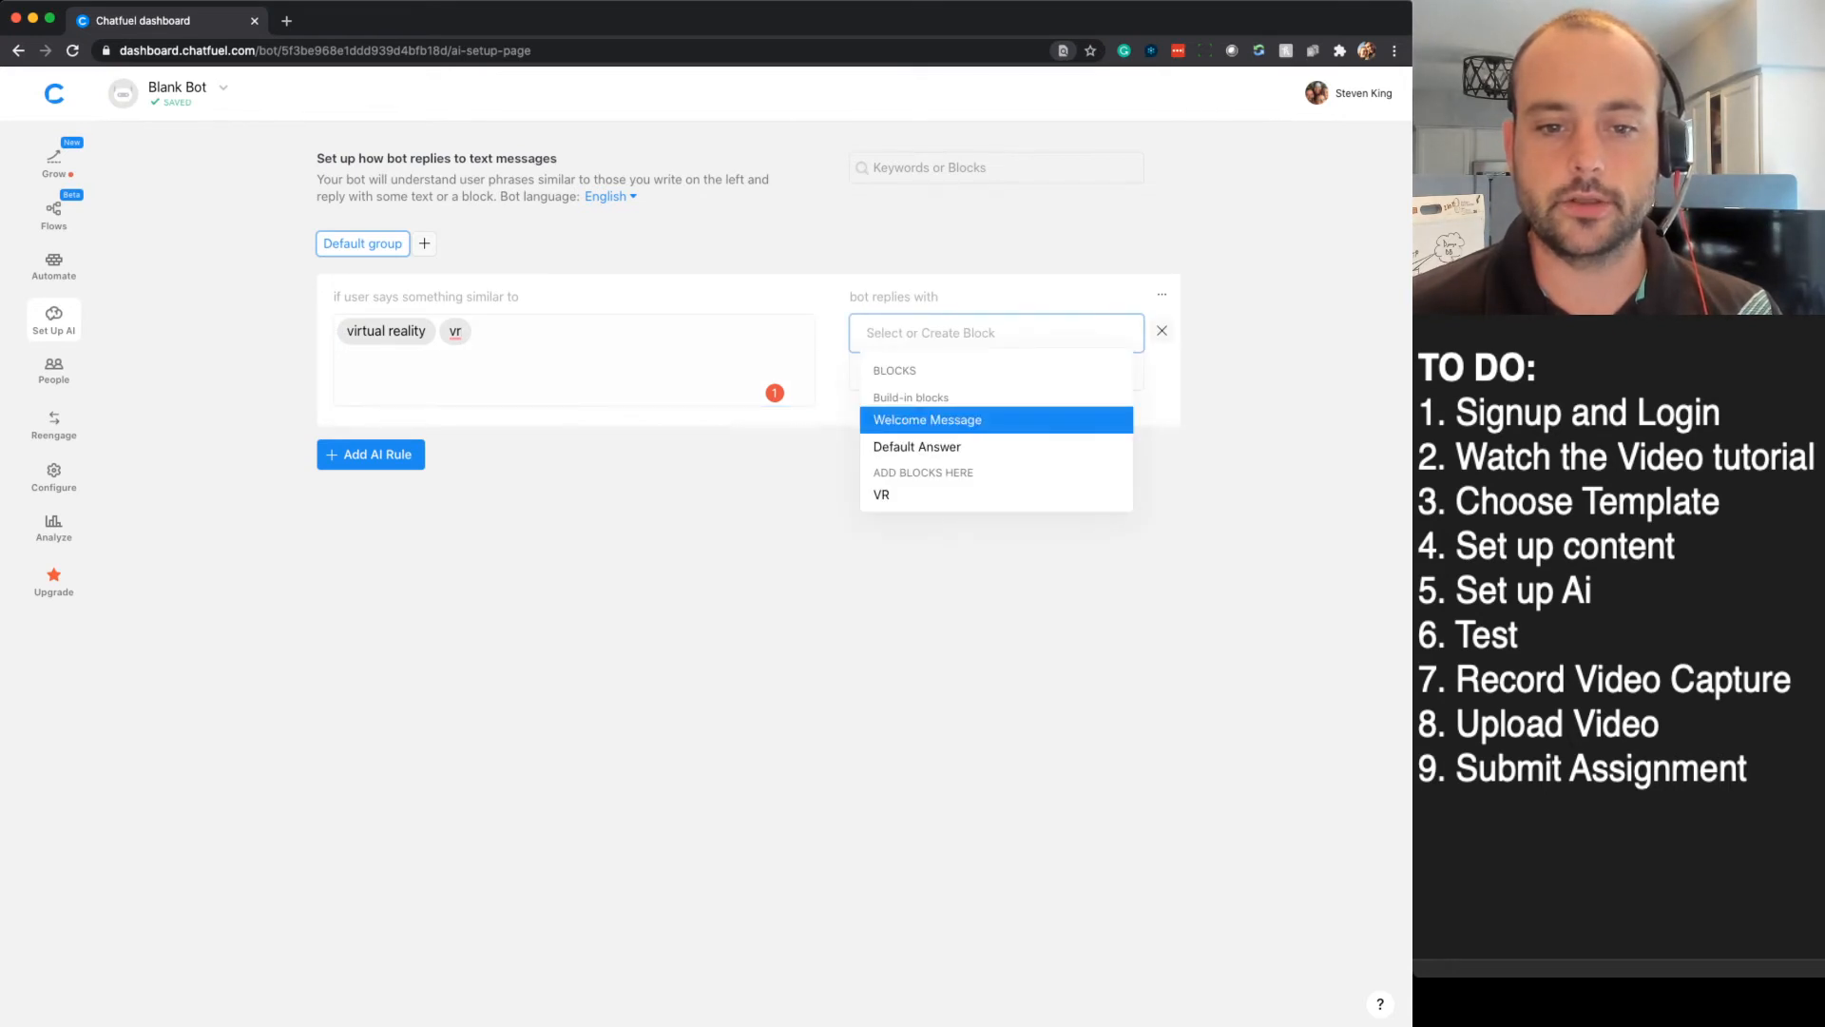
pyautogui.press('Return')
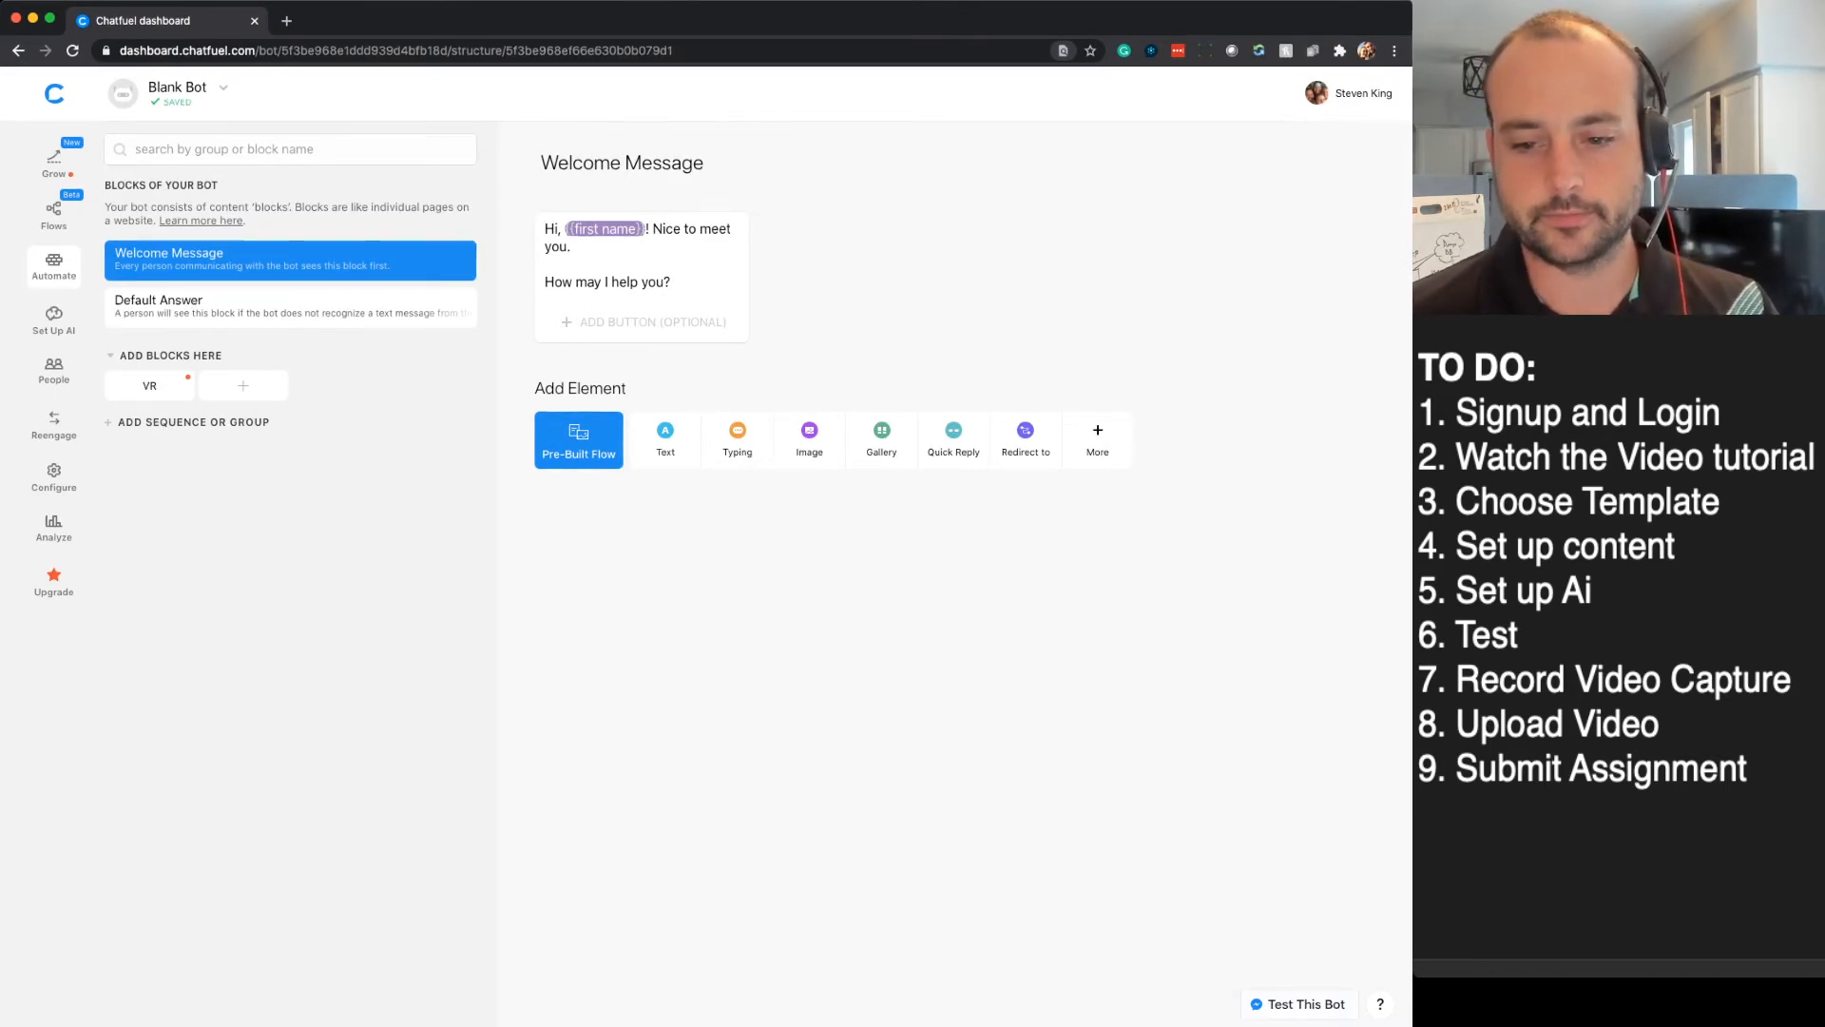
# - Start a test chat with the bot using the signed-in Messenger account and review its welcome message
pyautogui.click(1299, 1004)
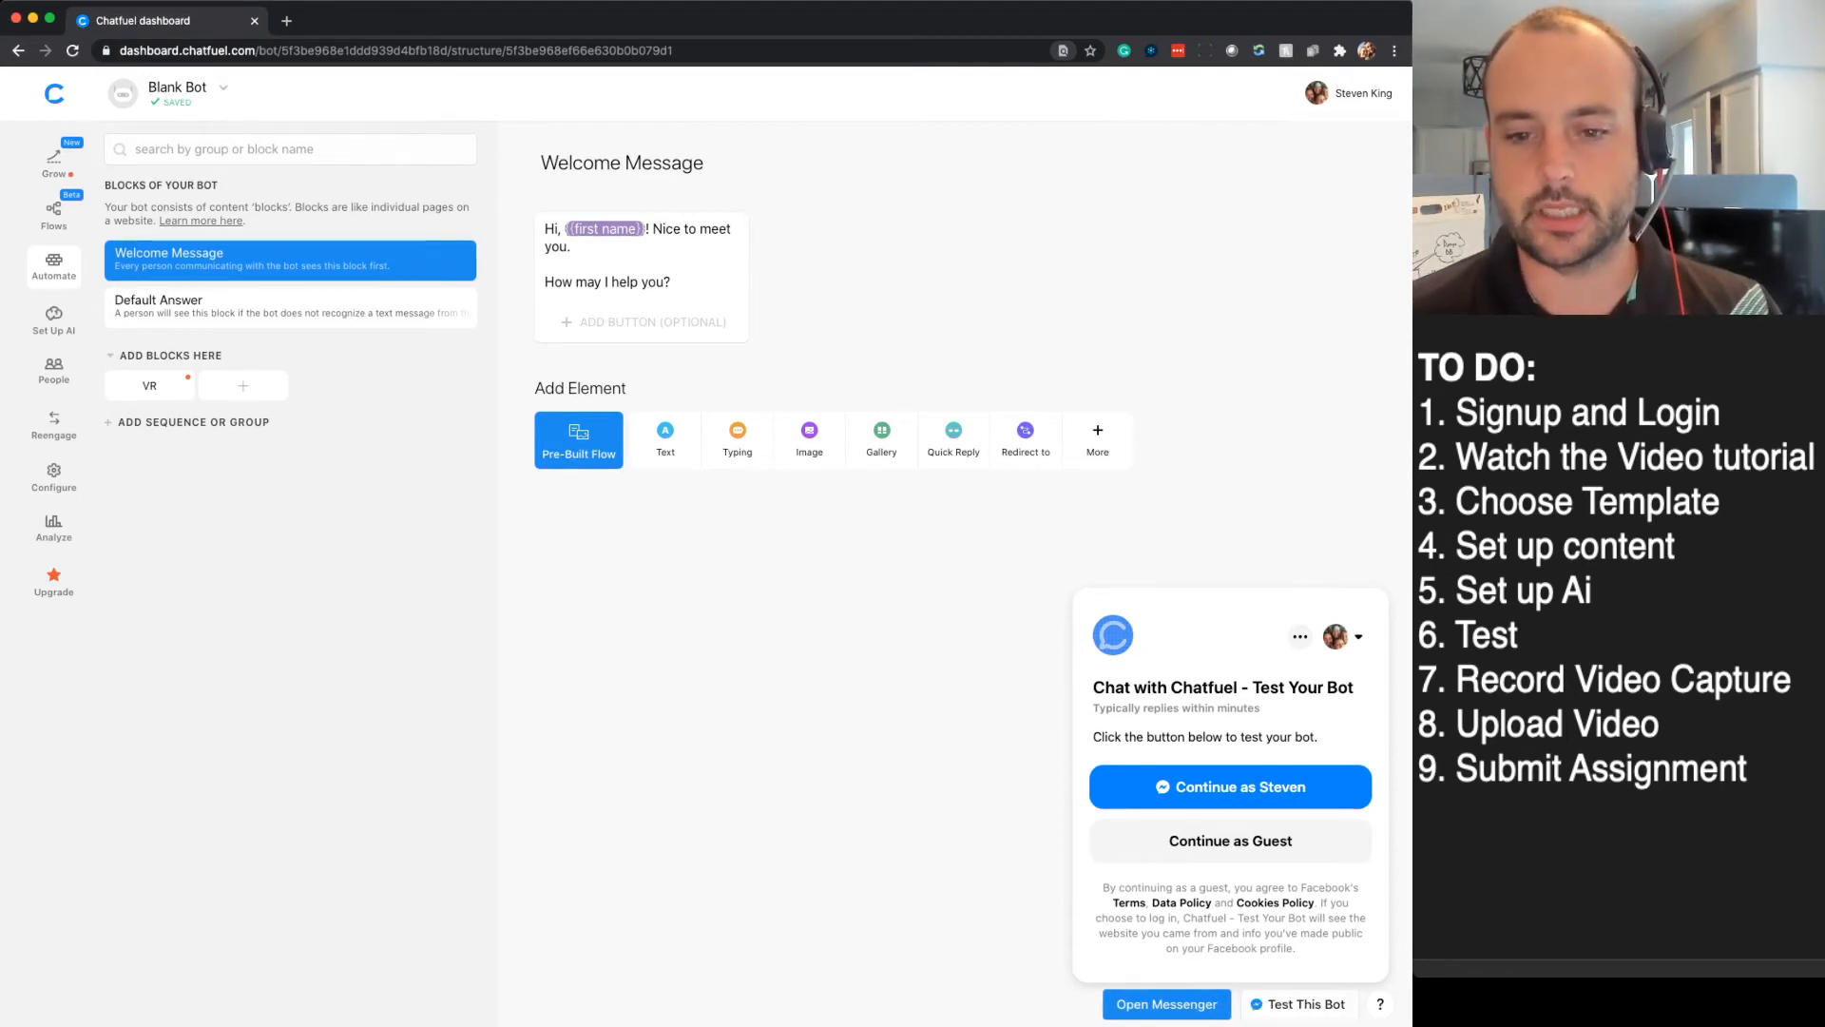
pyautogui.click(1230, 787)
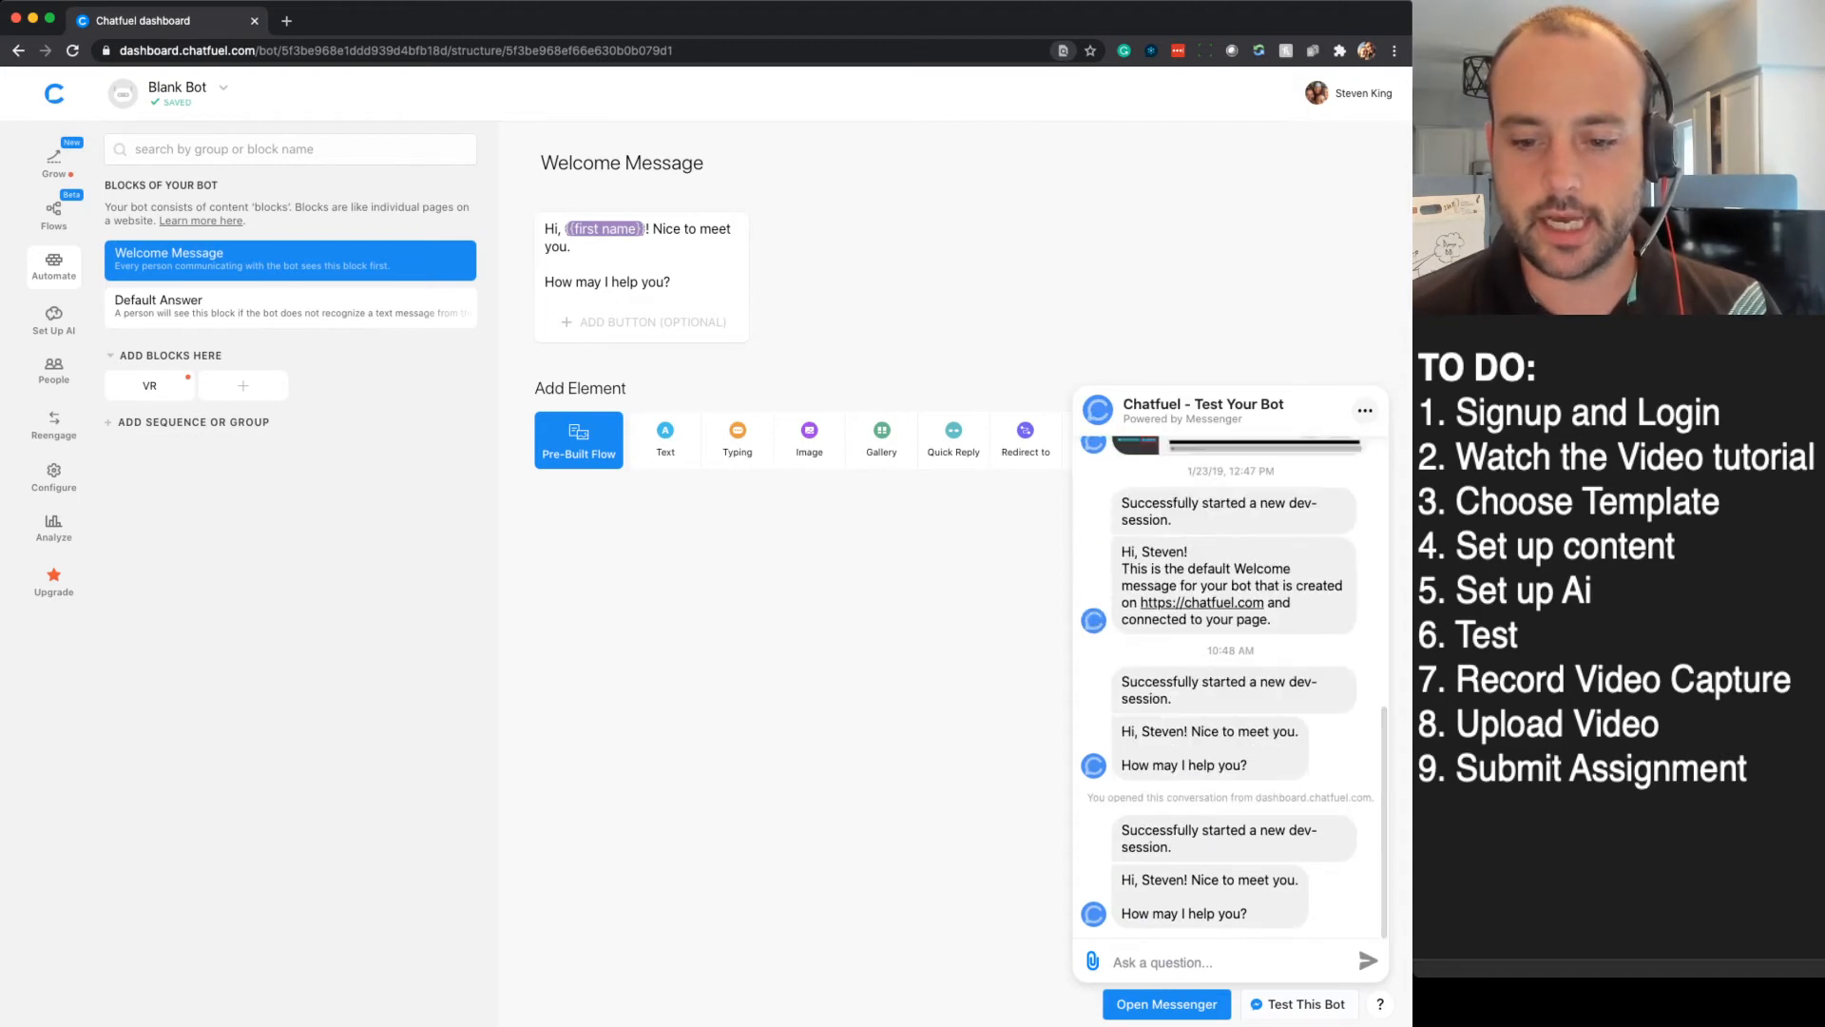
pyautogui.moveTo(1133, 880); pyautogui.dragTo(1301, 886)
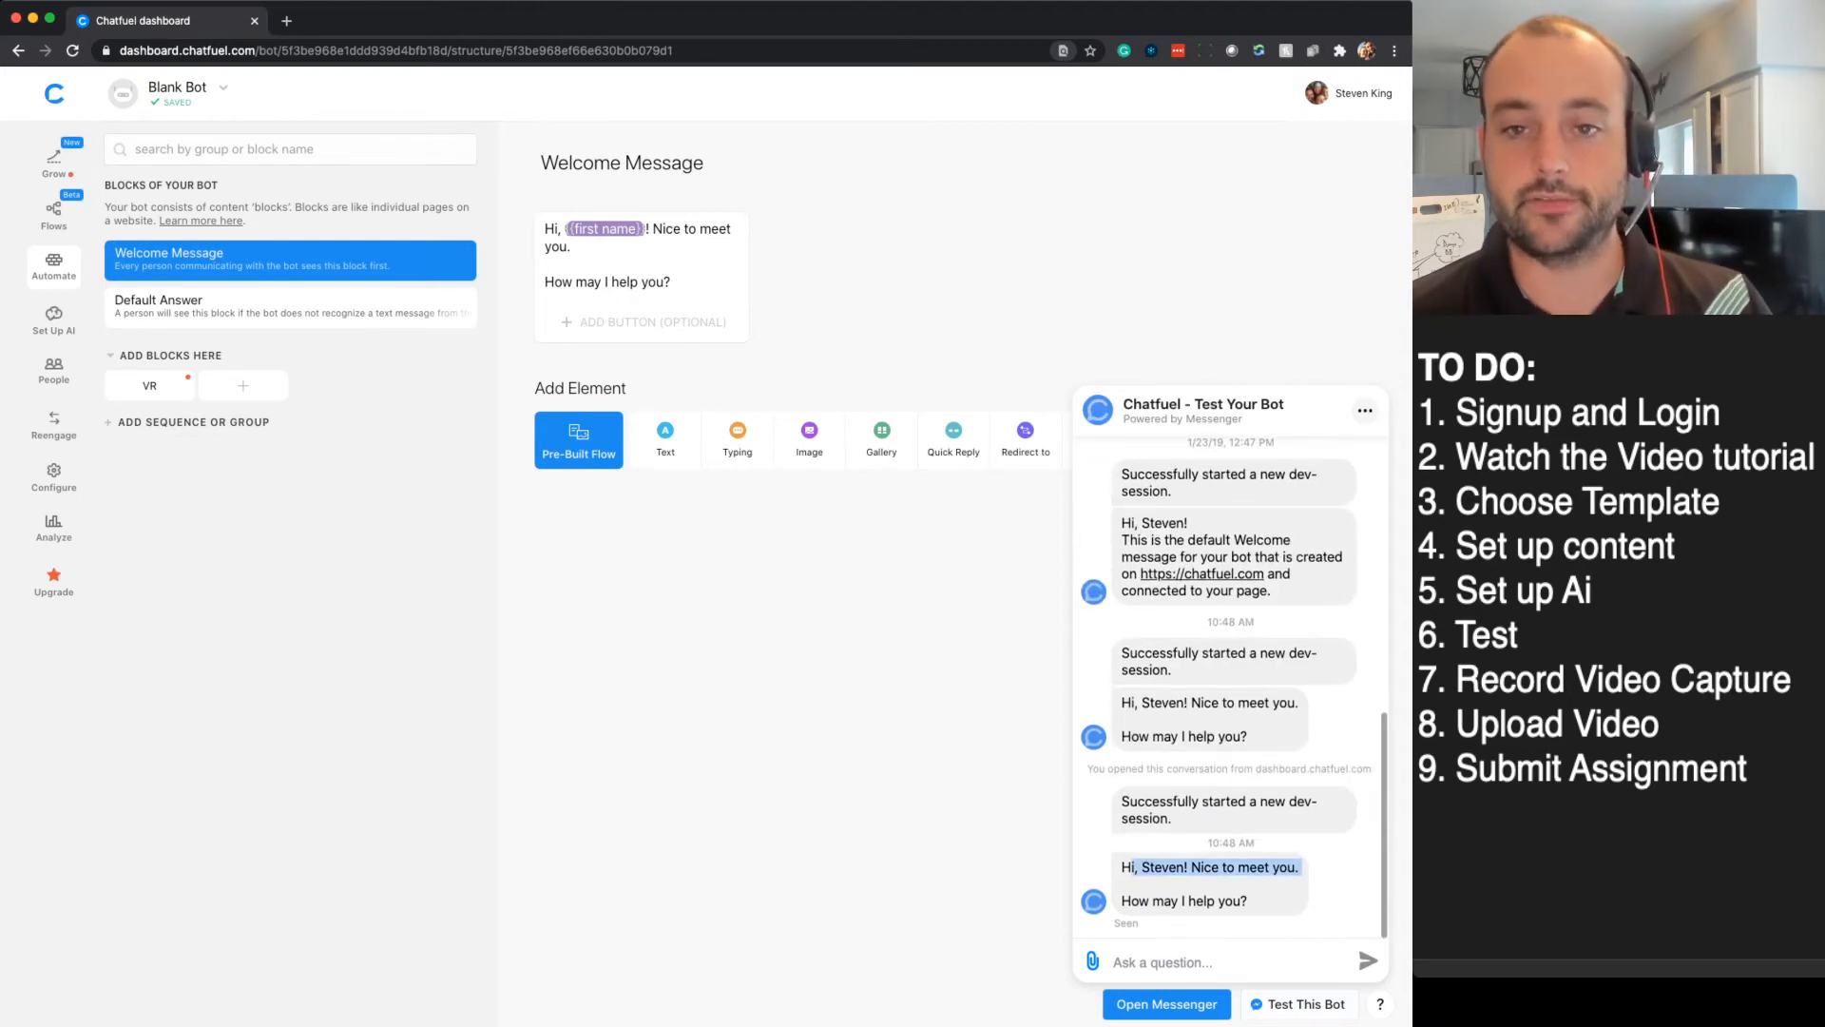
pyautogui.click(1279, 884)
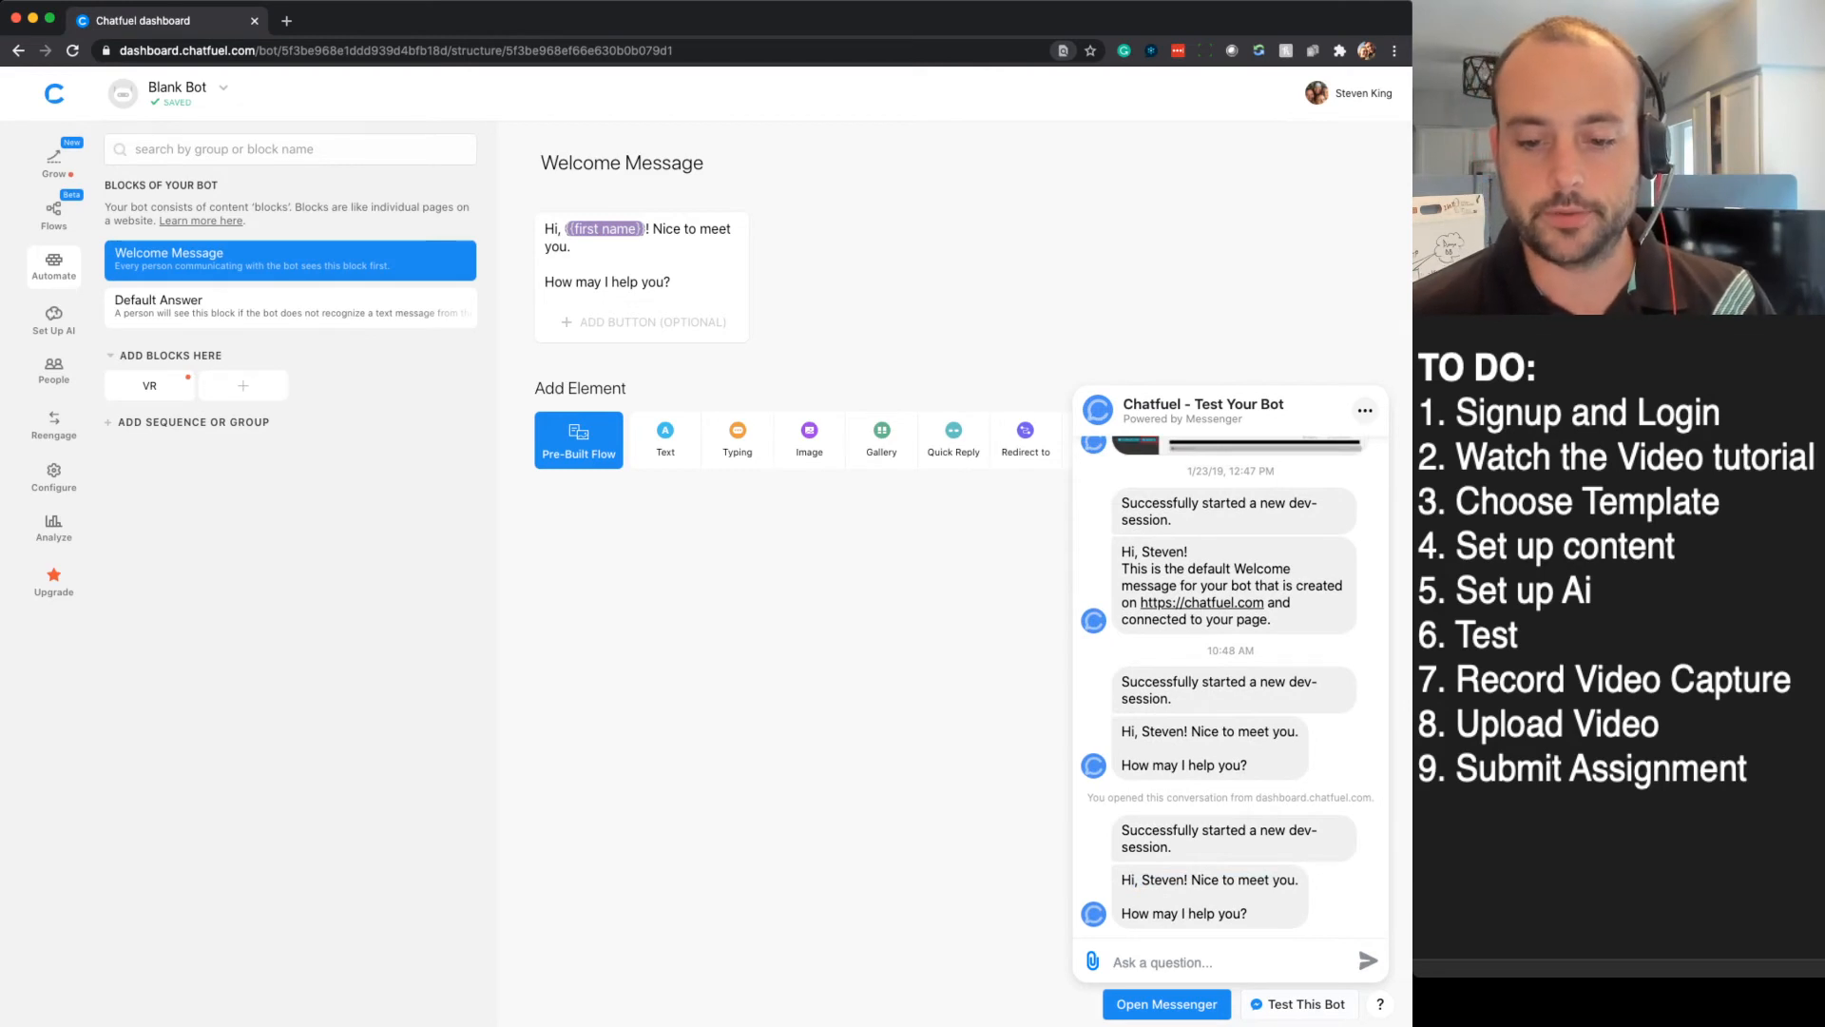
pyautogui.moveTo(1138, 913); pyautogui.dragTo(1165, 914)
# - Send the bot the question "What is VR?" in the test chat
pyautogui.click(1163, 962)
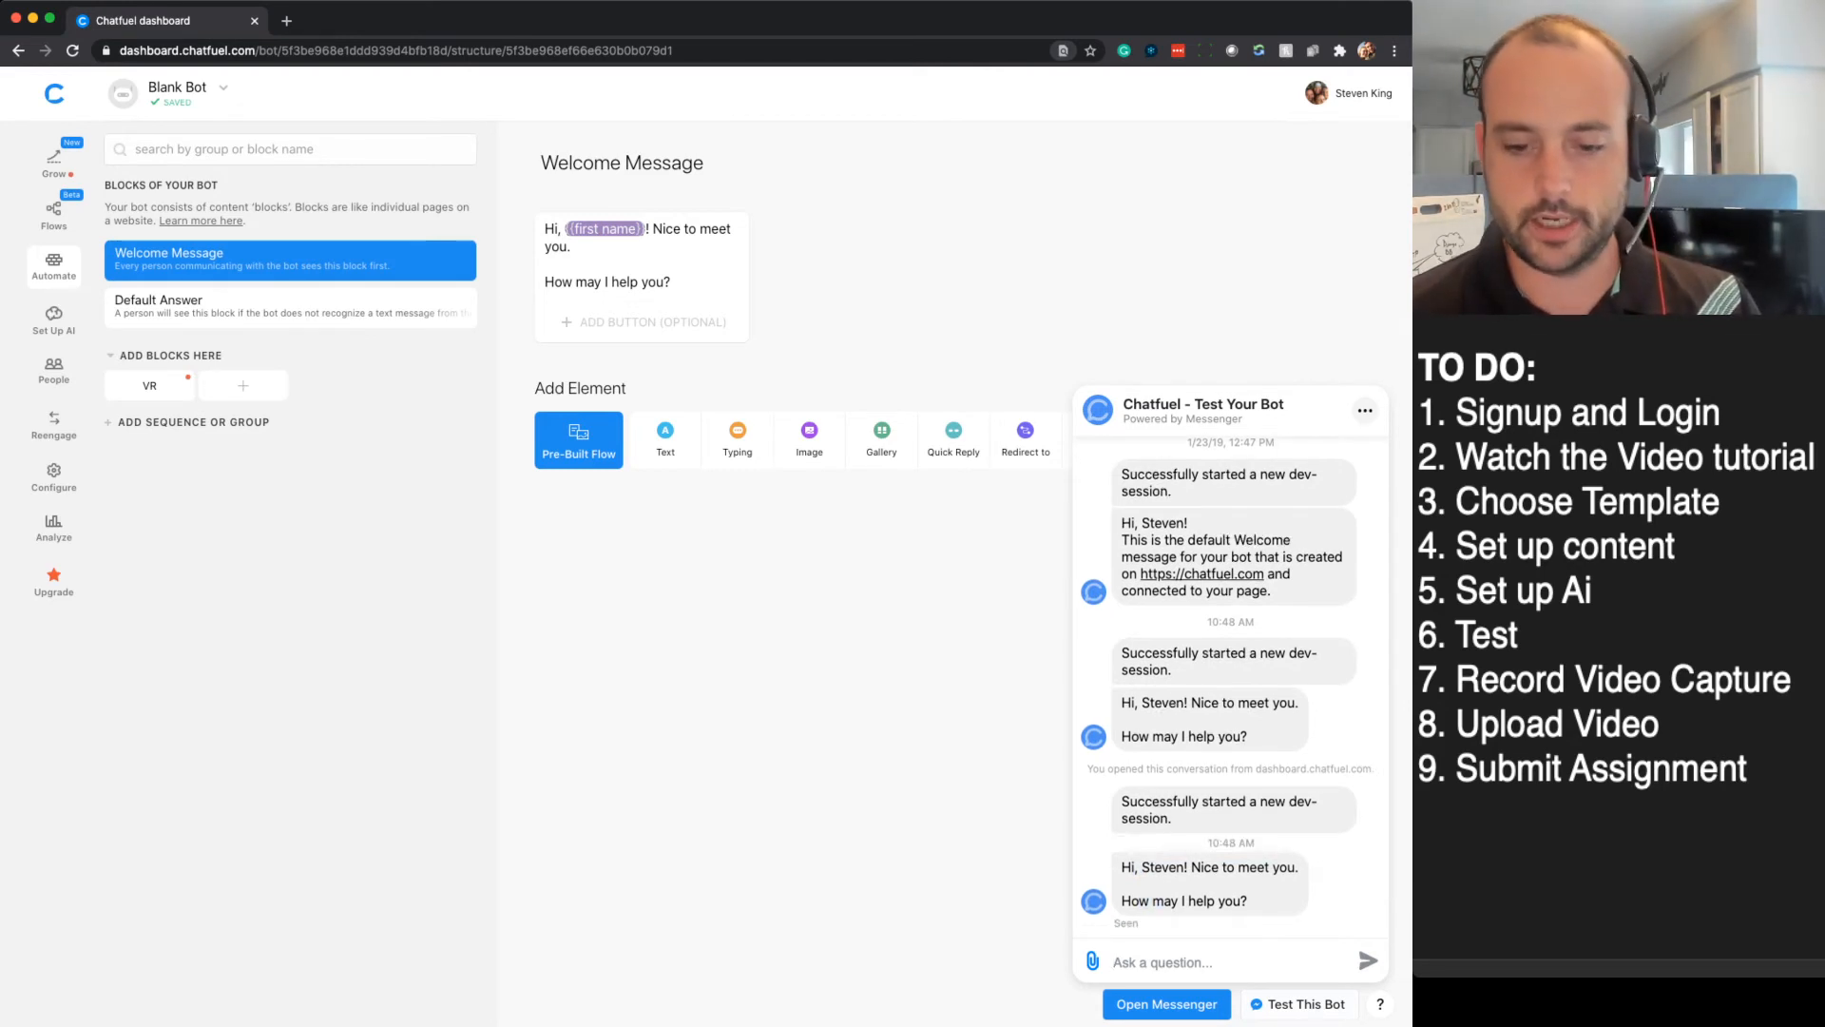
pyautogui.write('What is VR?')
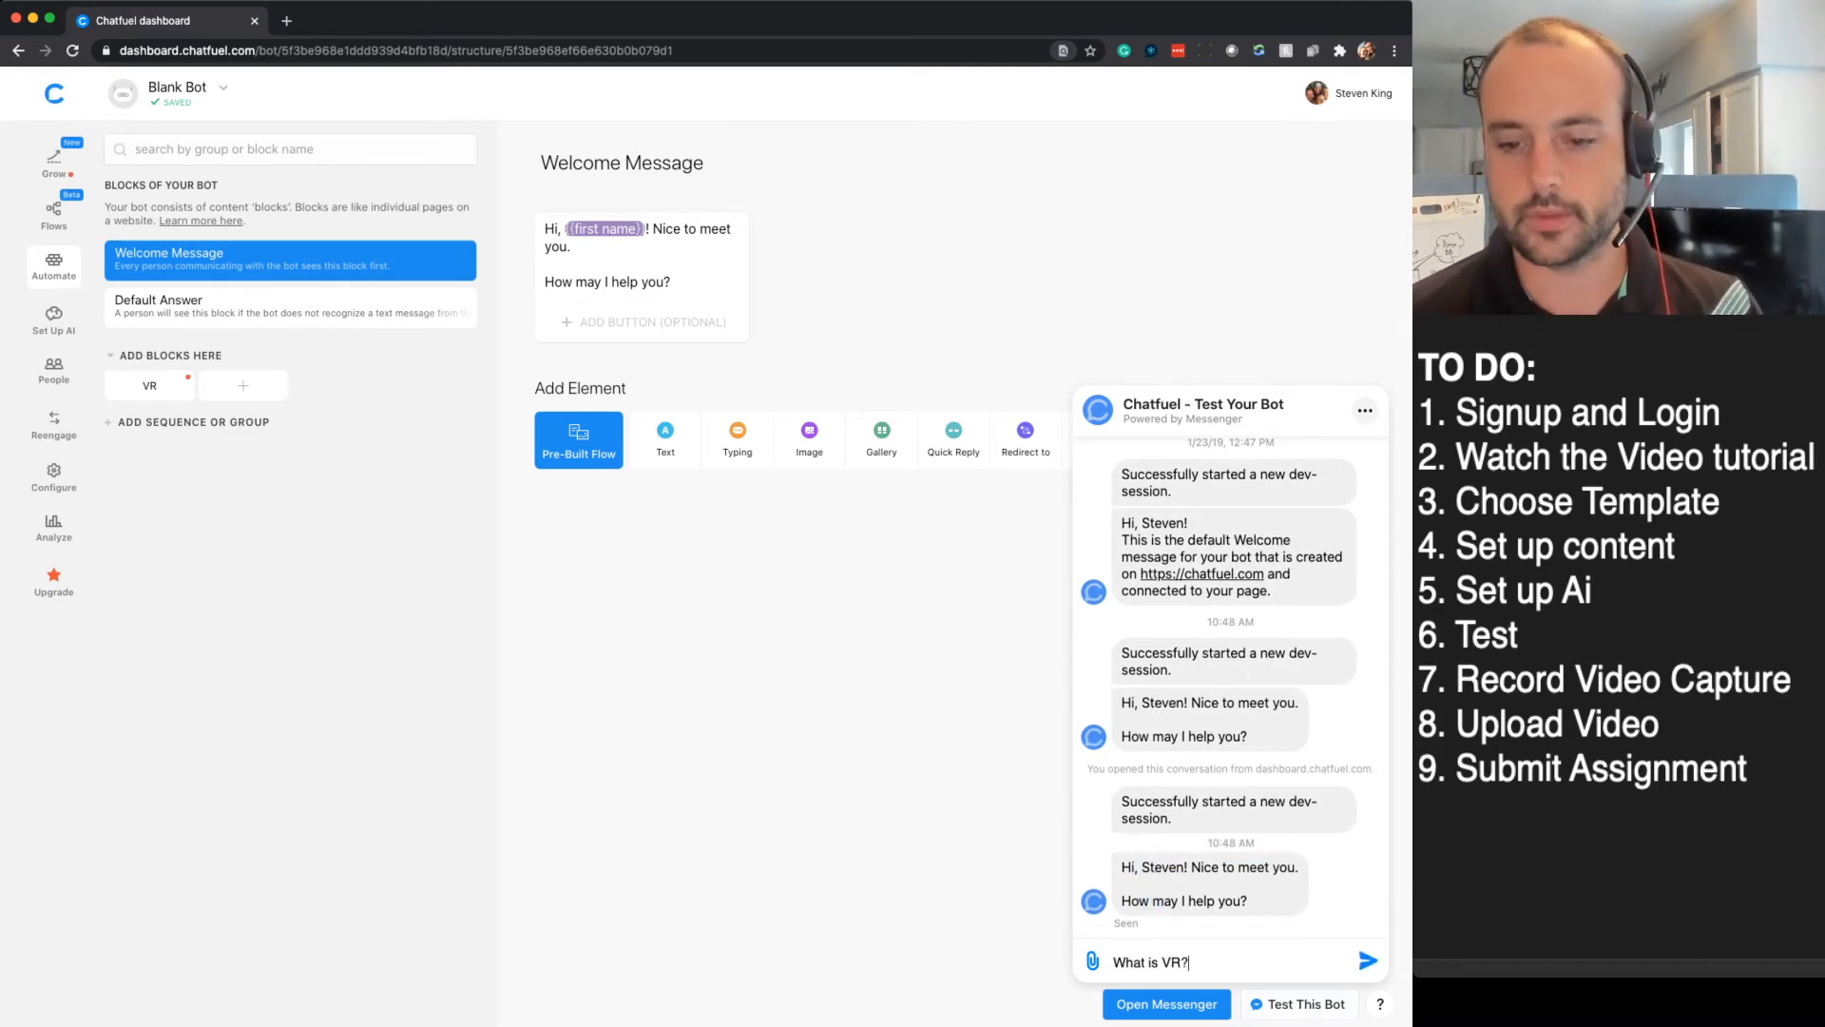
pyautogui.press('Return')
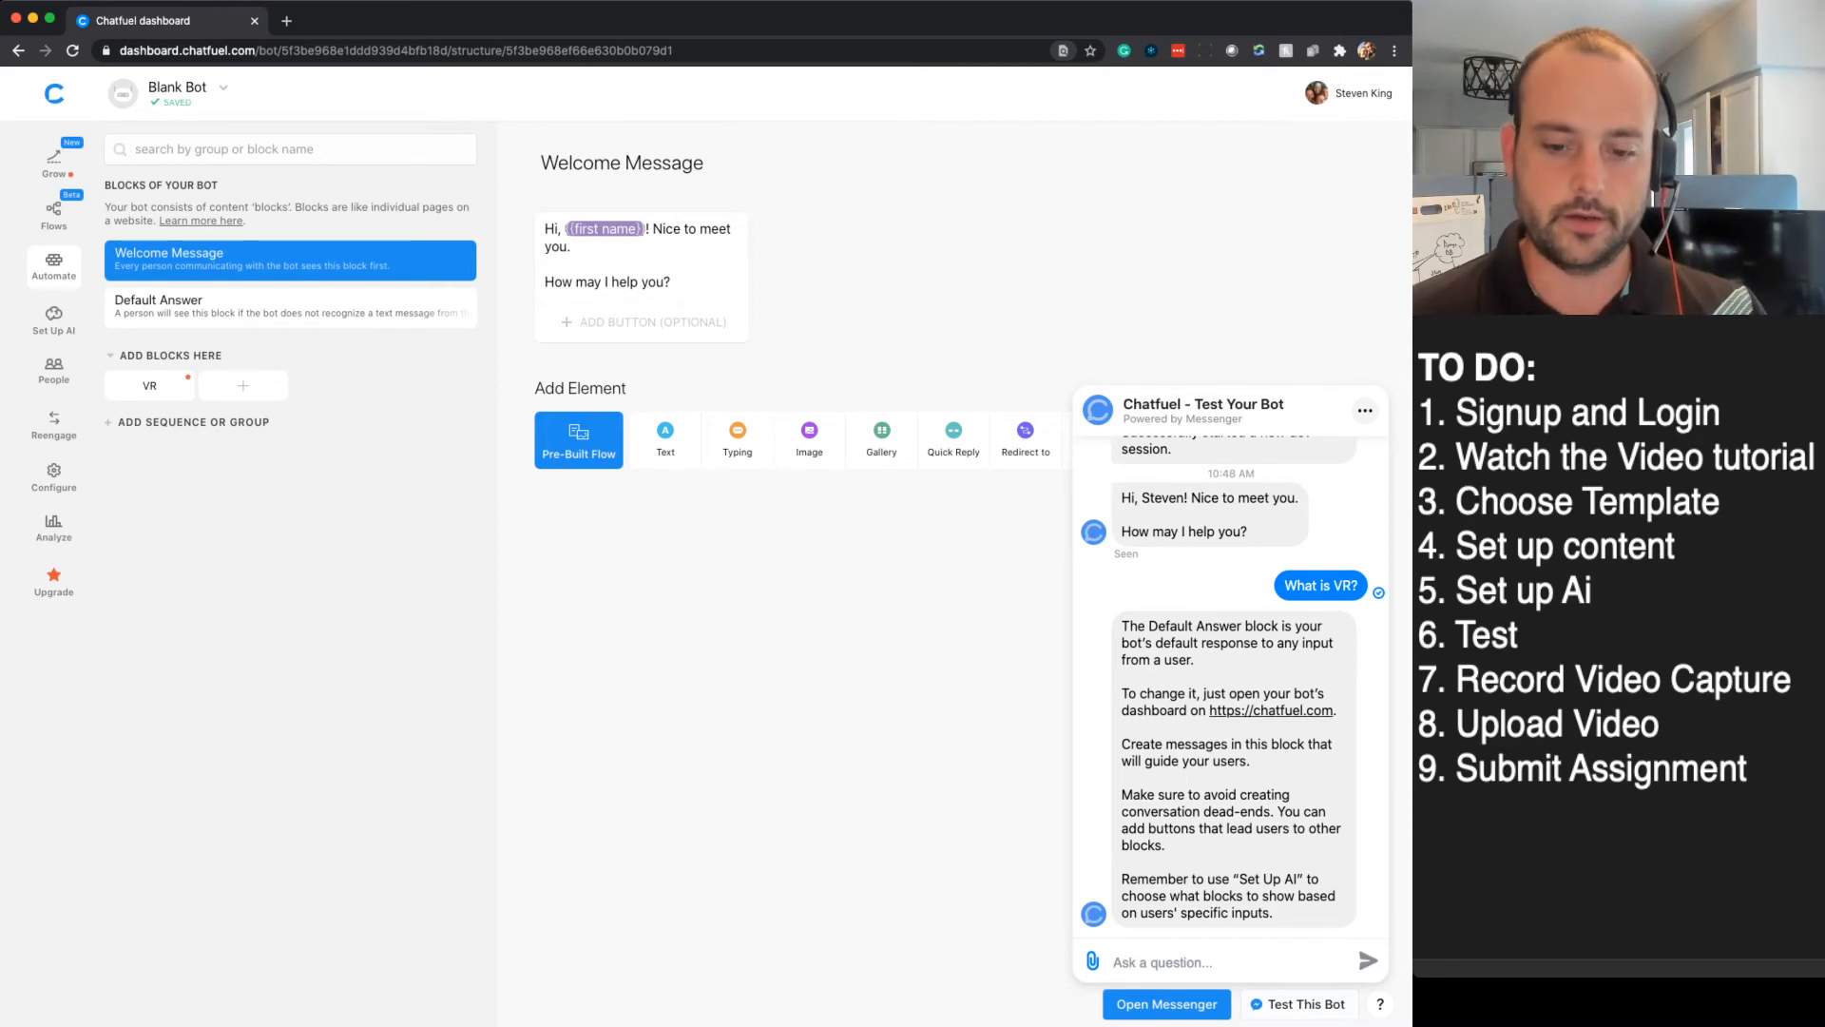
# - Test the trigger phrase in both letter cases by sending "vr" and "VR" as separate chat messages
pyautogui.write('vdr')
pyautogui.press('Return')
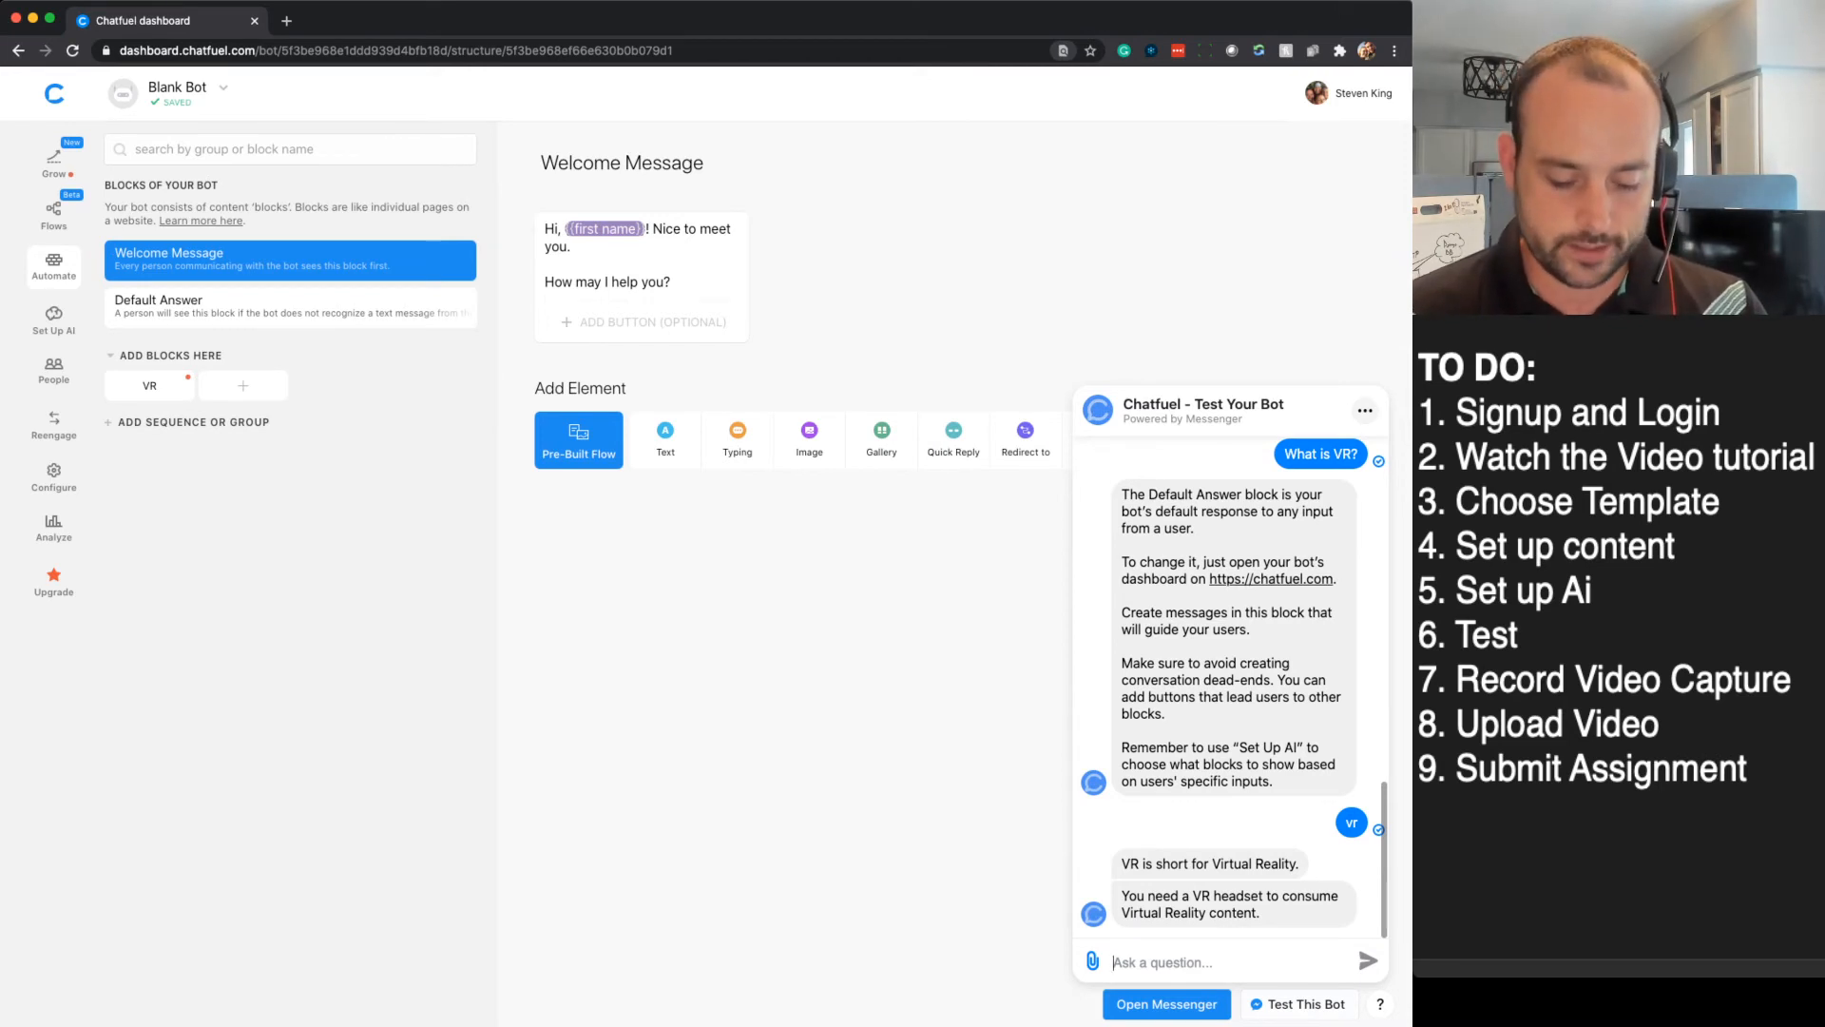
pyautogui.write('VR')
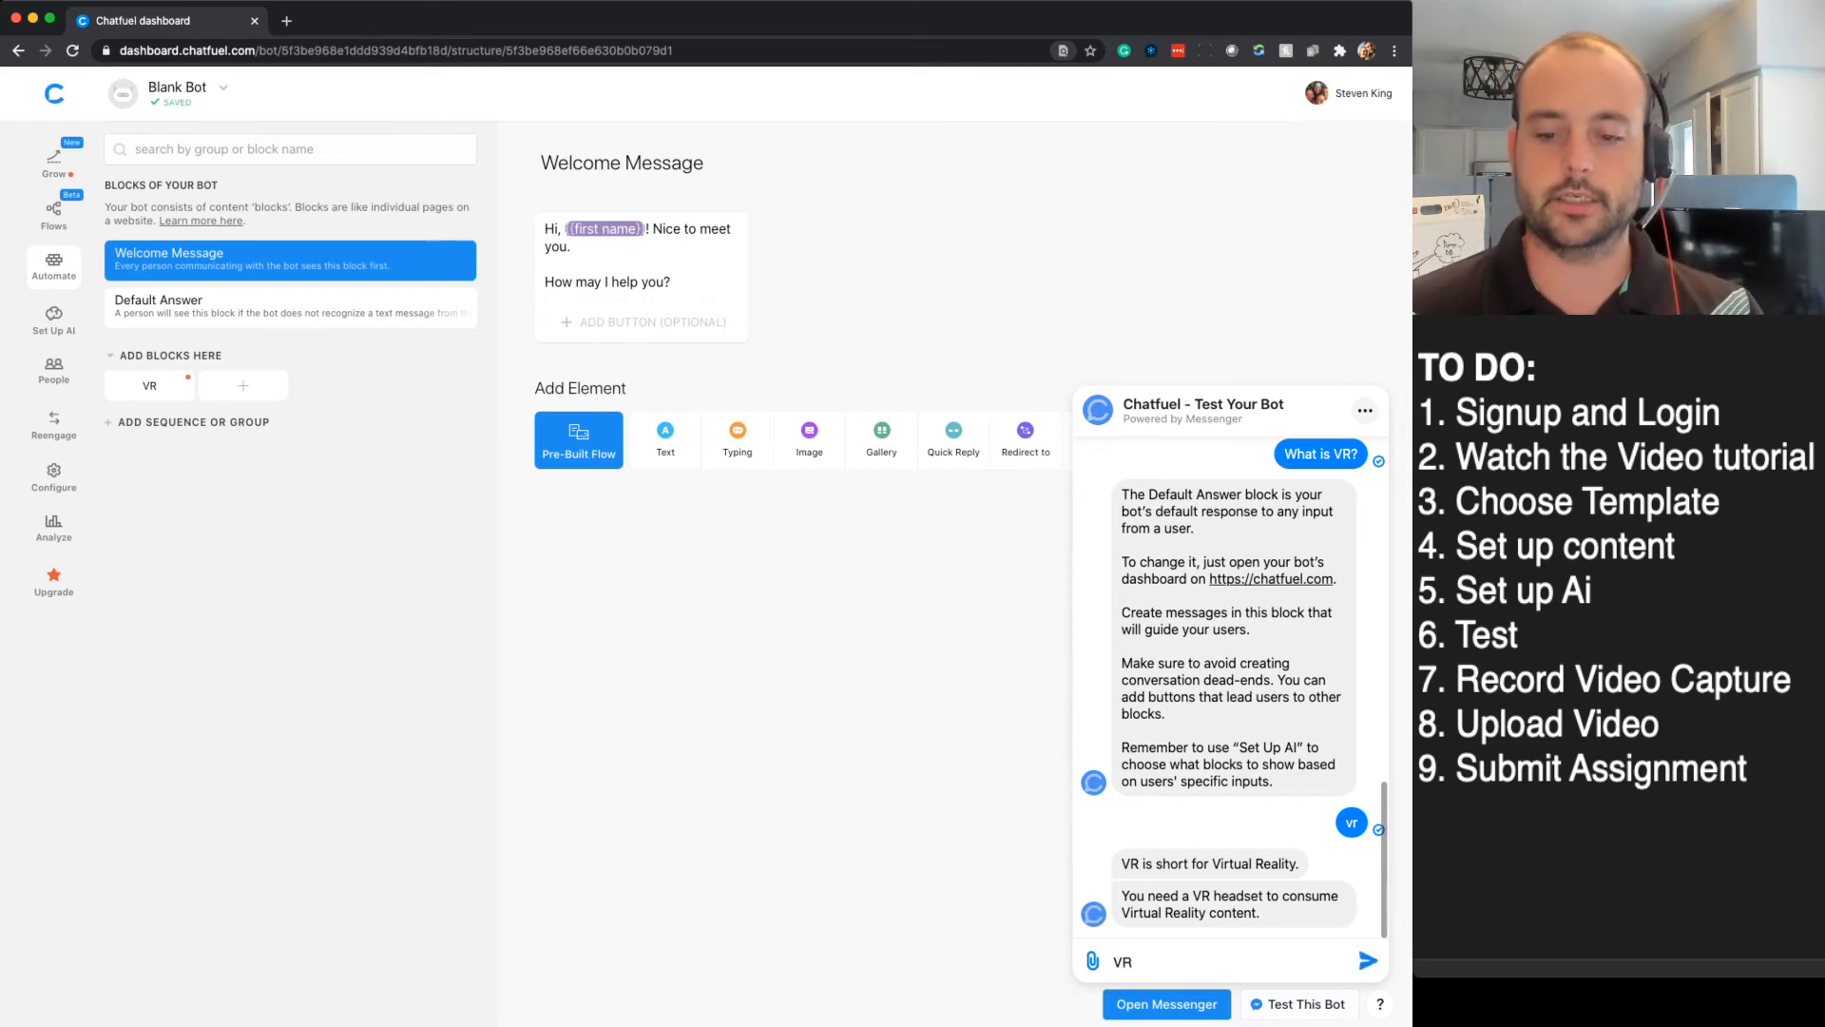
pyautogui.press('Return')
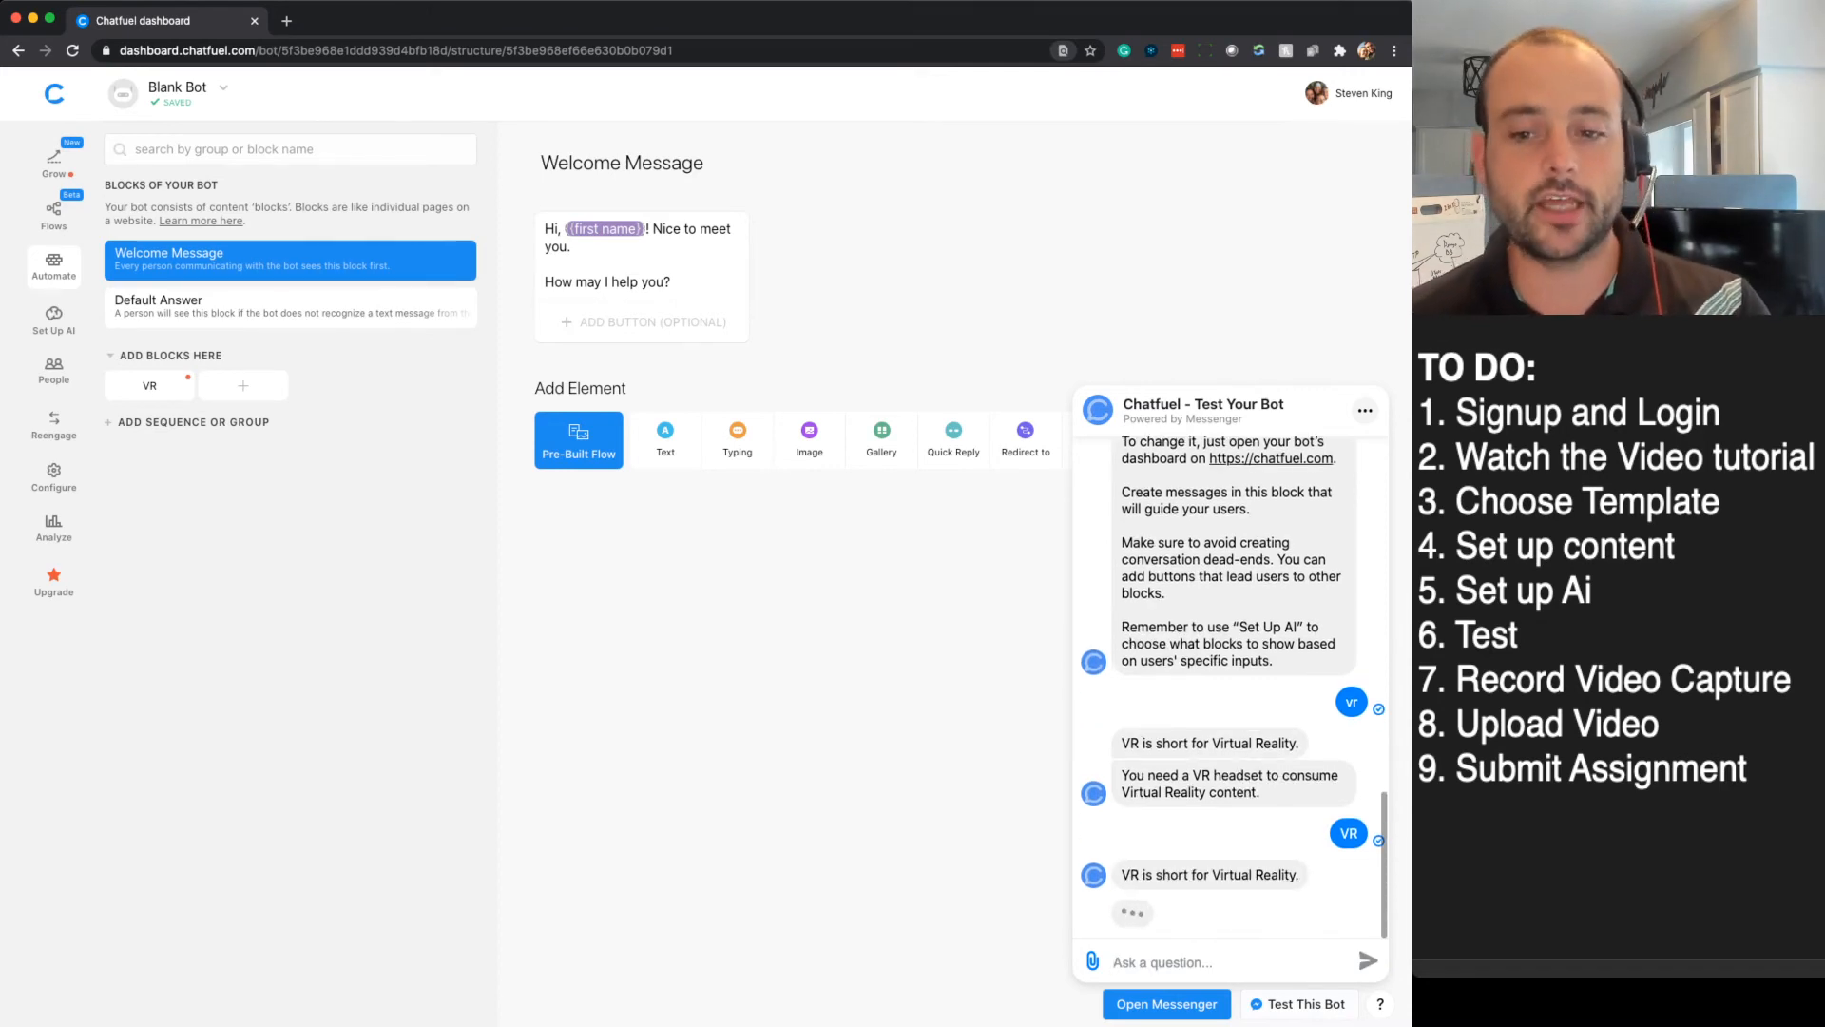
# - Send "what is Virtual Reality" in the test chat and review the bot's earlier reply to "What is VR?"
pyautogui.scroll(2, 1234, 667)
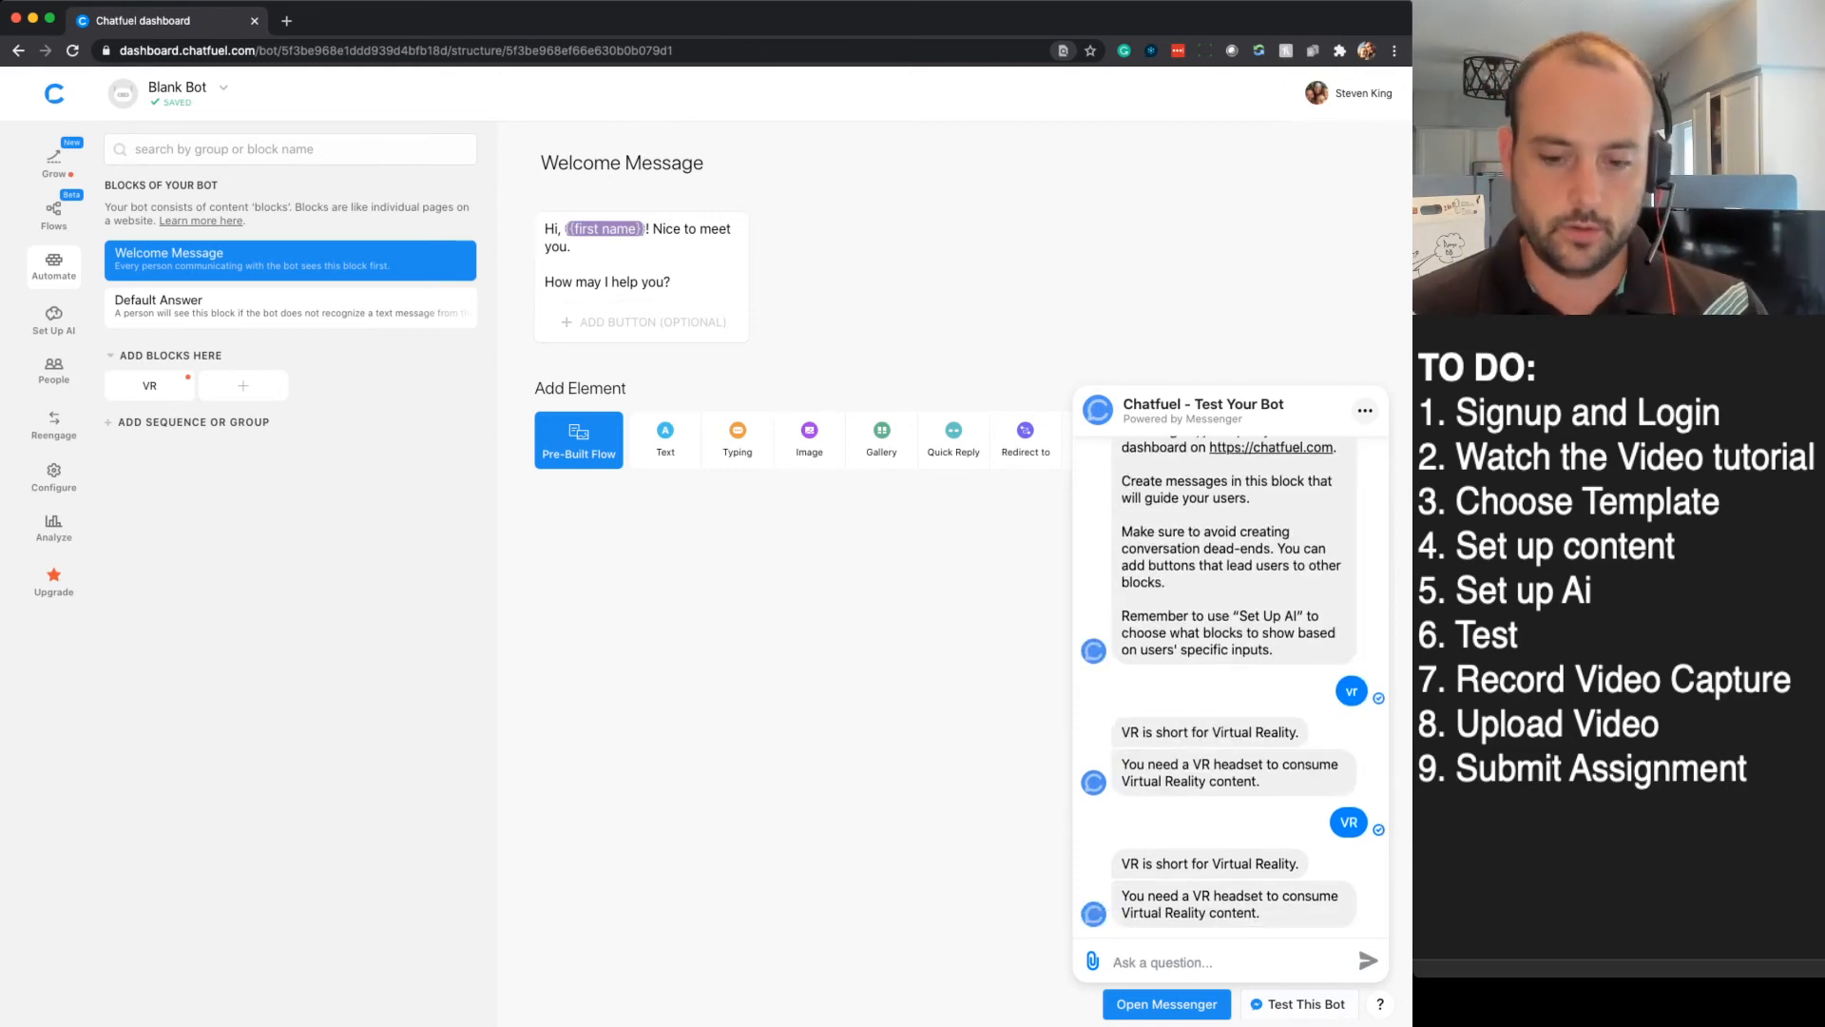
pyautogui.write('what is V')
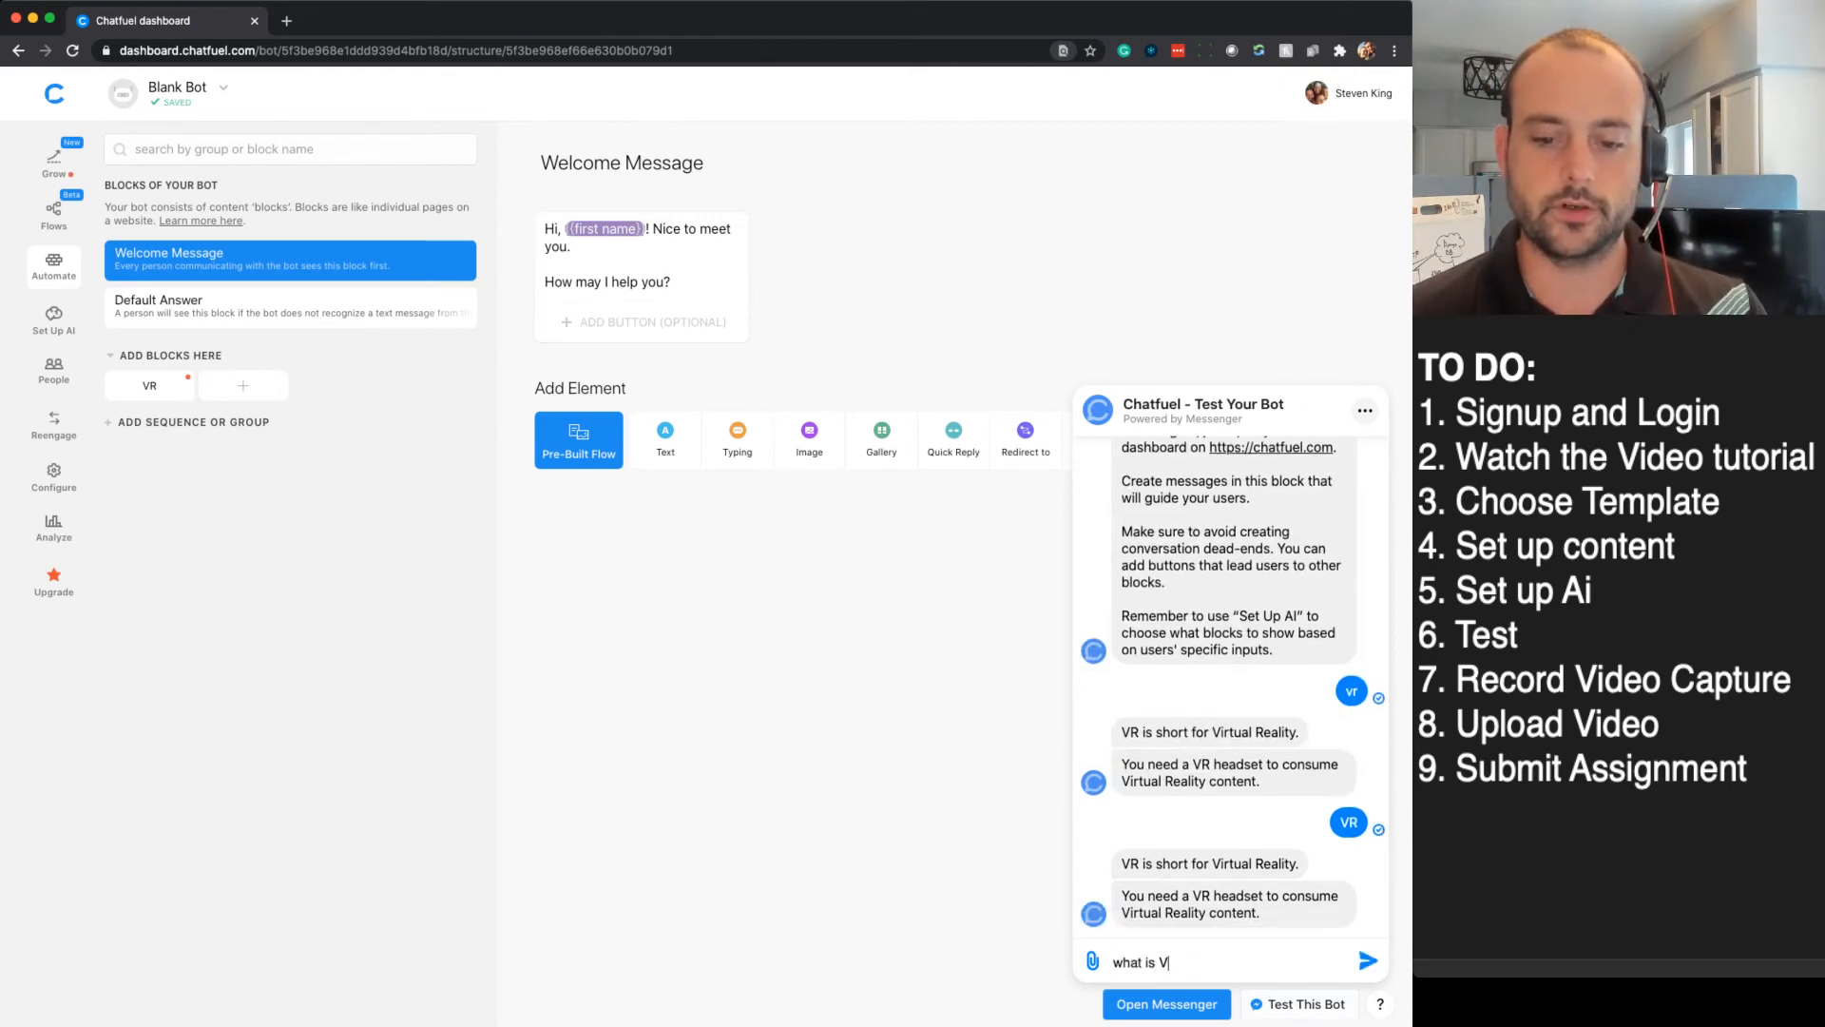
pyautogui.write('irtual Reality')
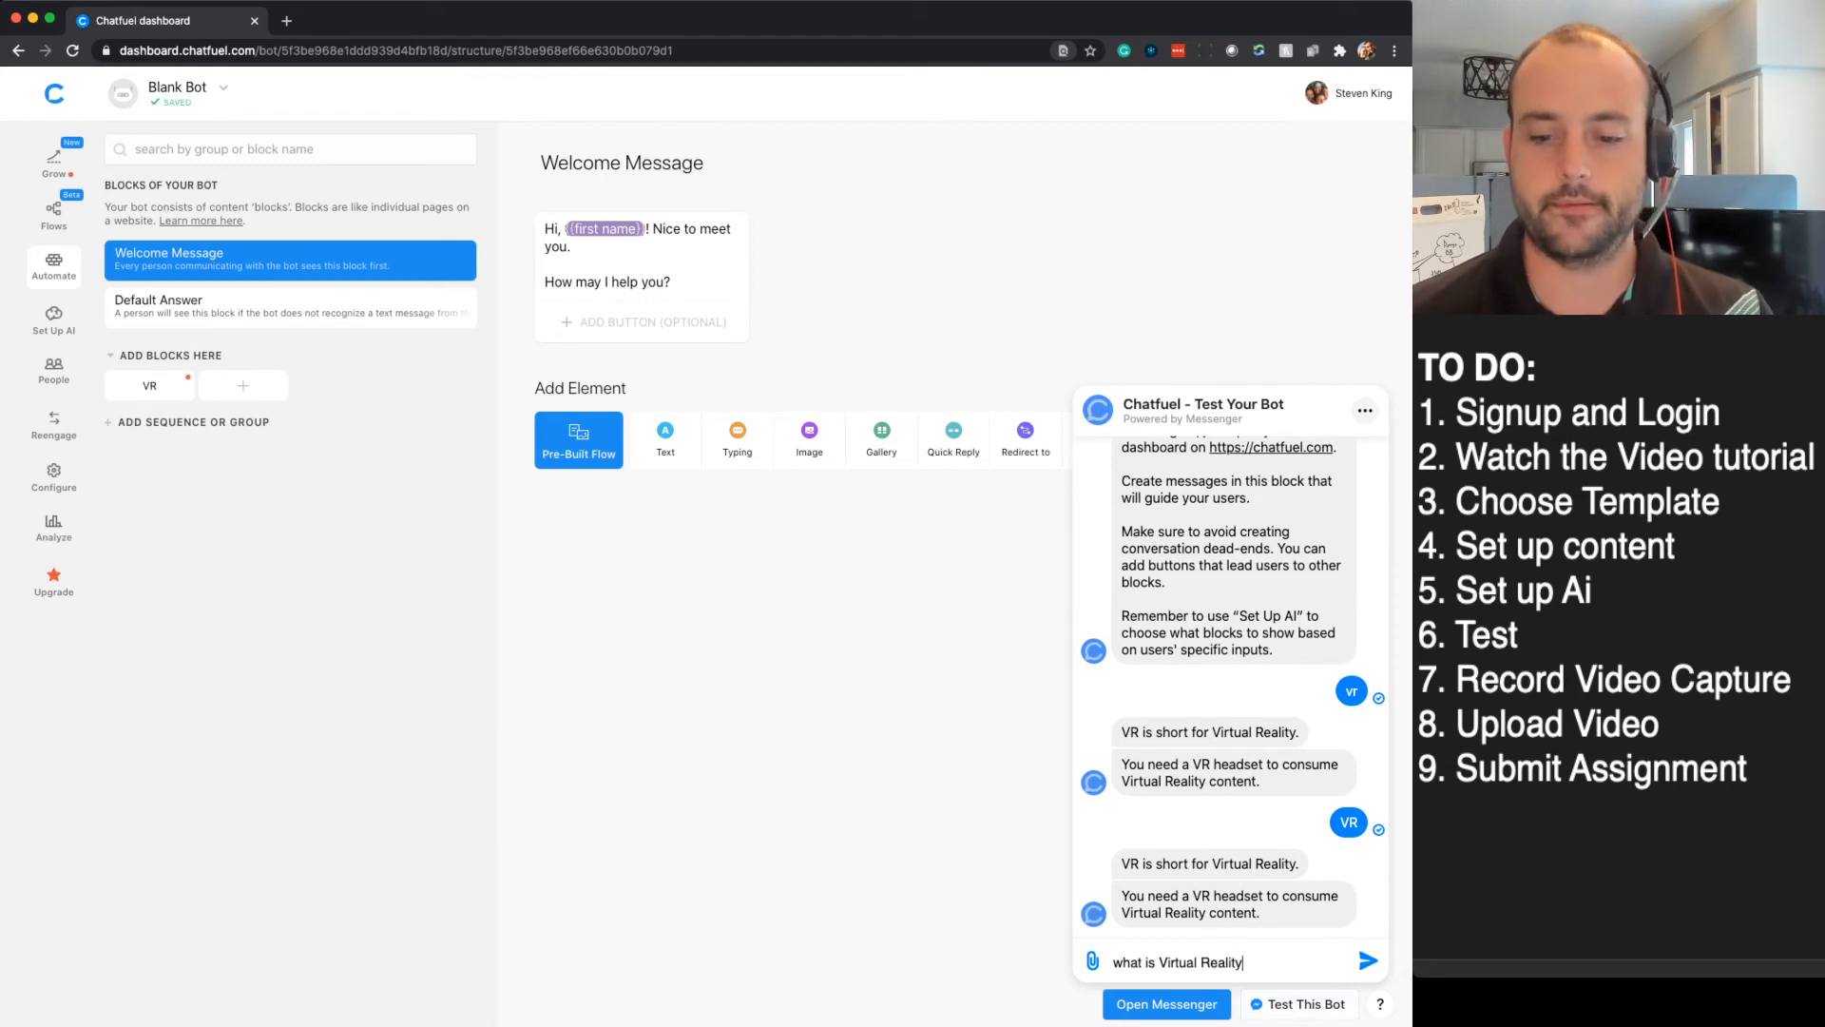
pyautogui.press('Return')
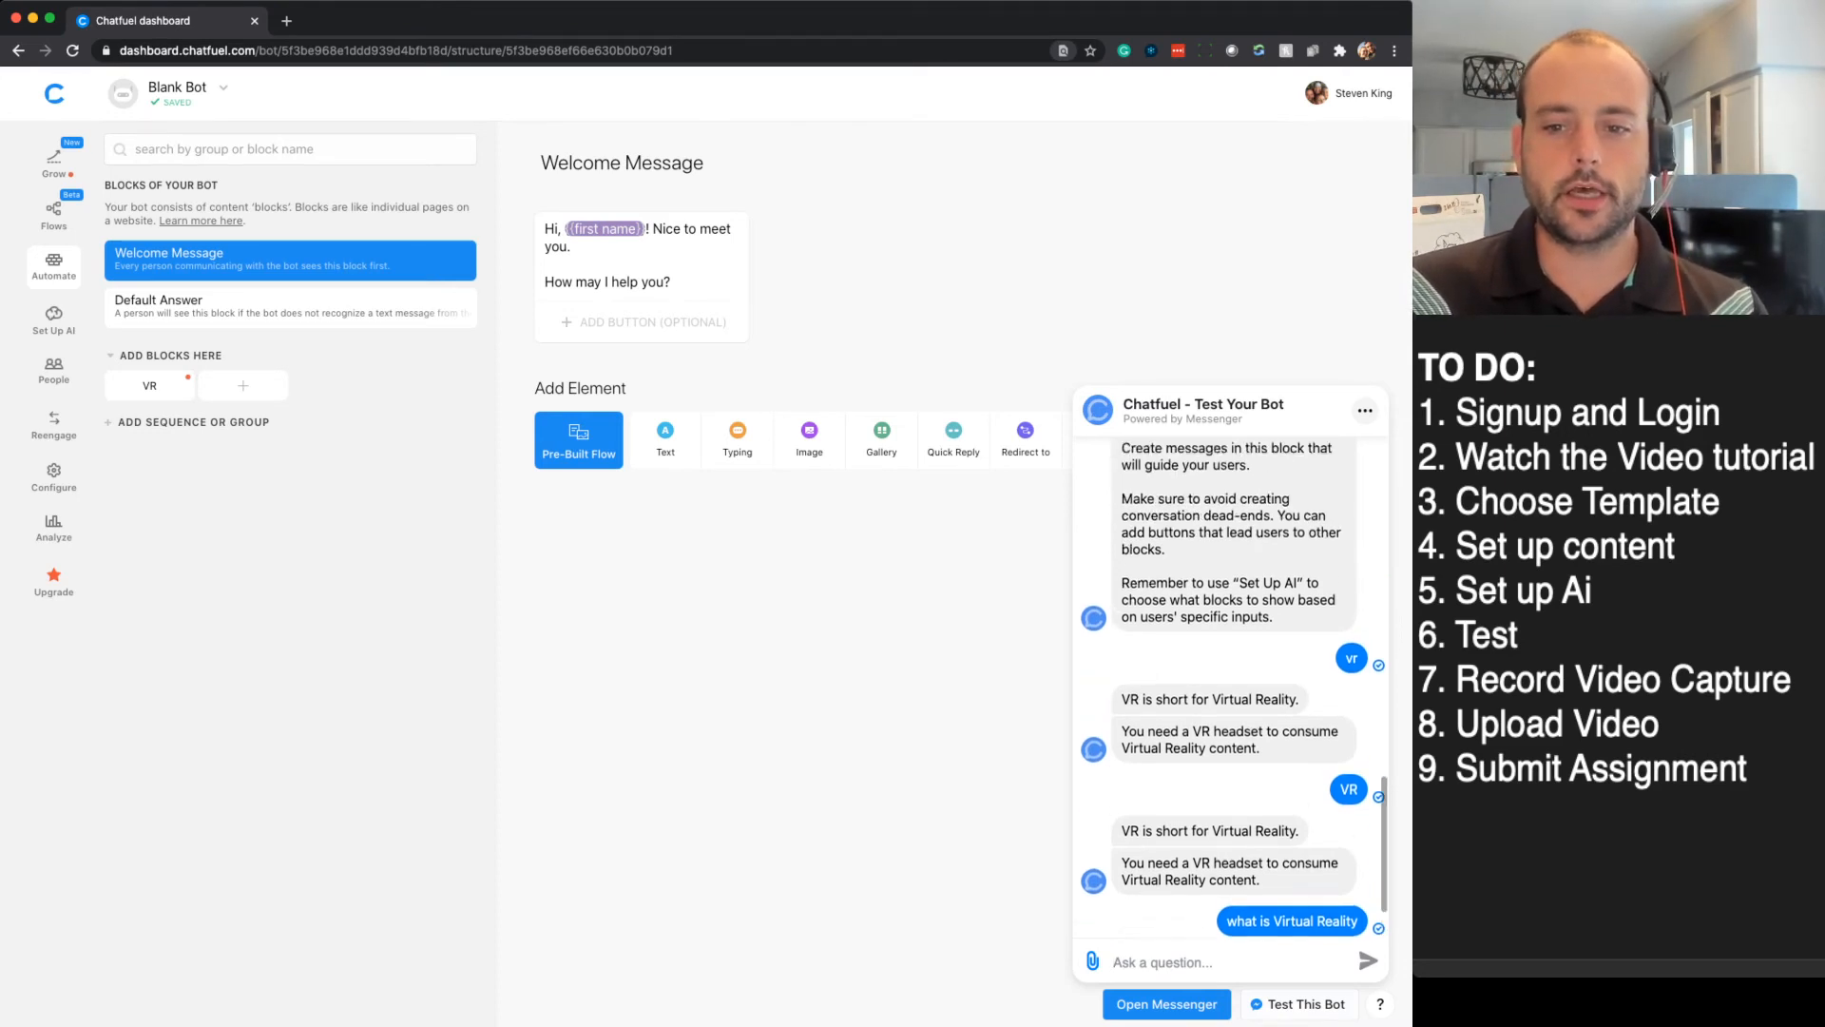
pyautogui.scroll(2, 1230, 686)
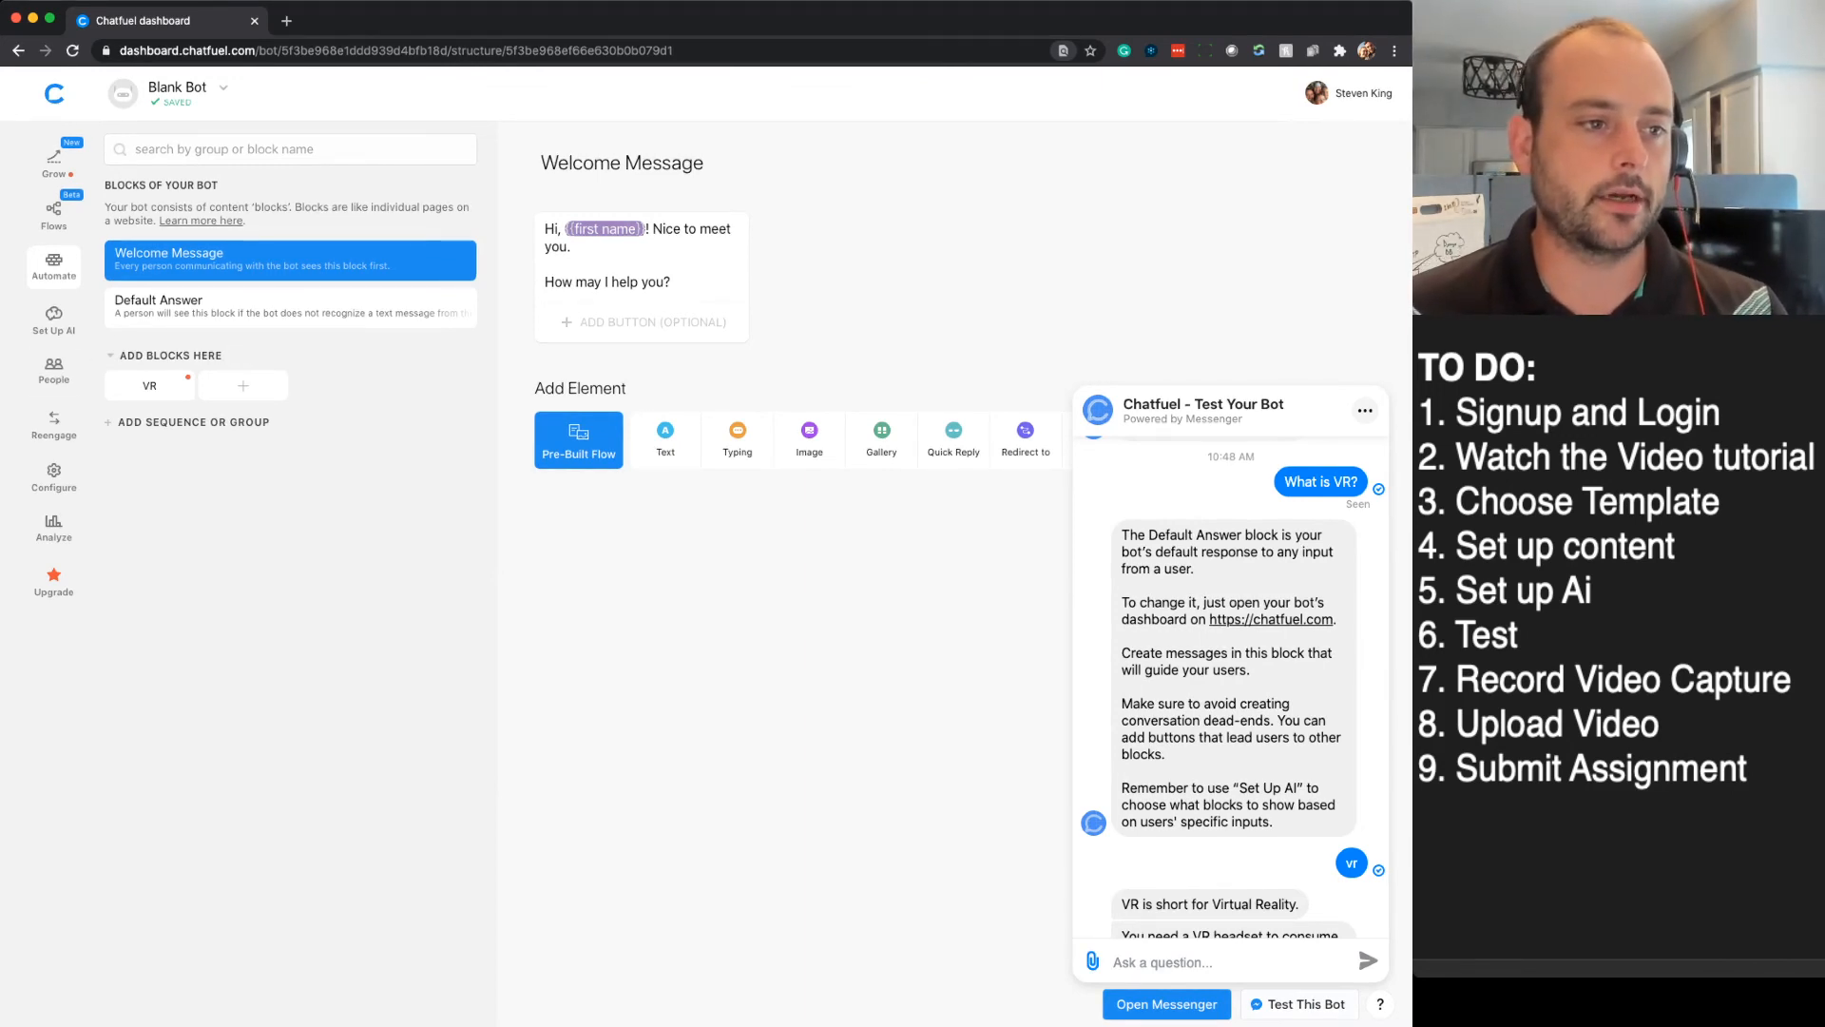
# - In the AI setup, add "what is vr" as another trigger phrase for the rule that replies with the VR block
pyautogui.click(53, 320)
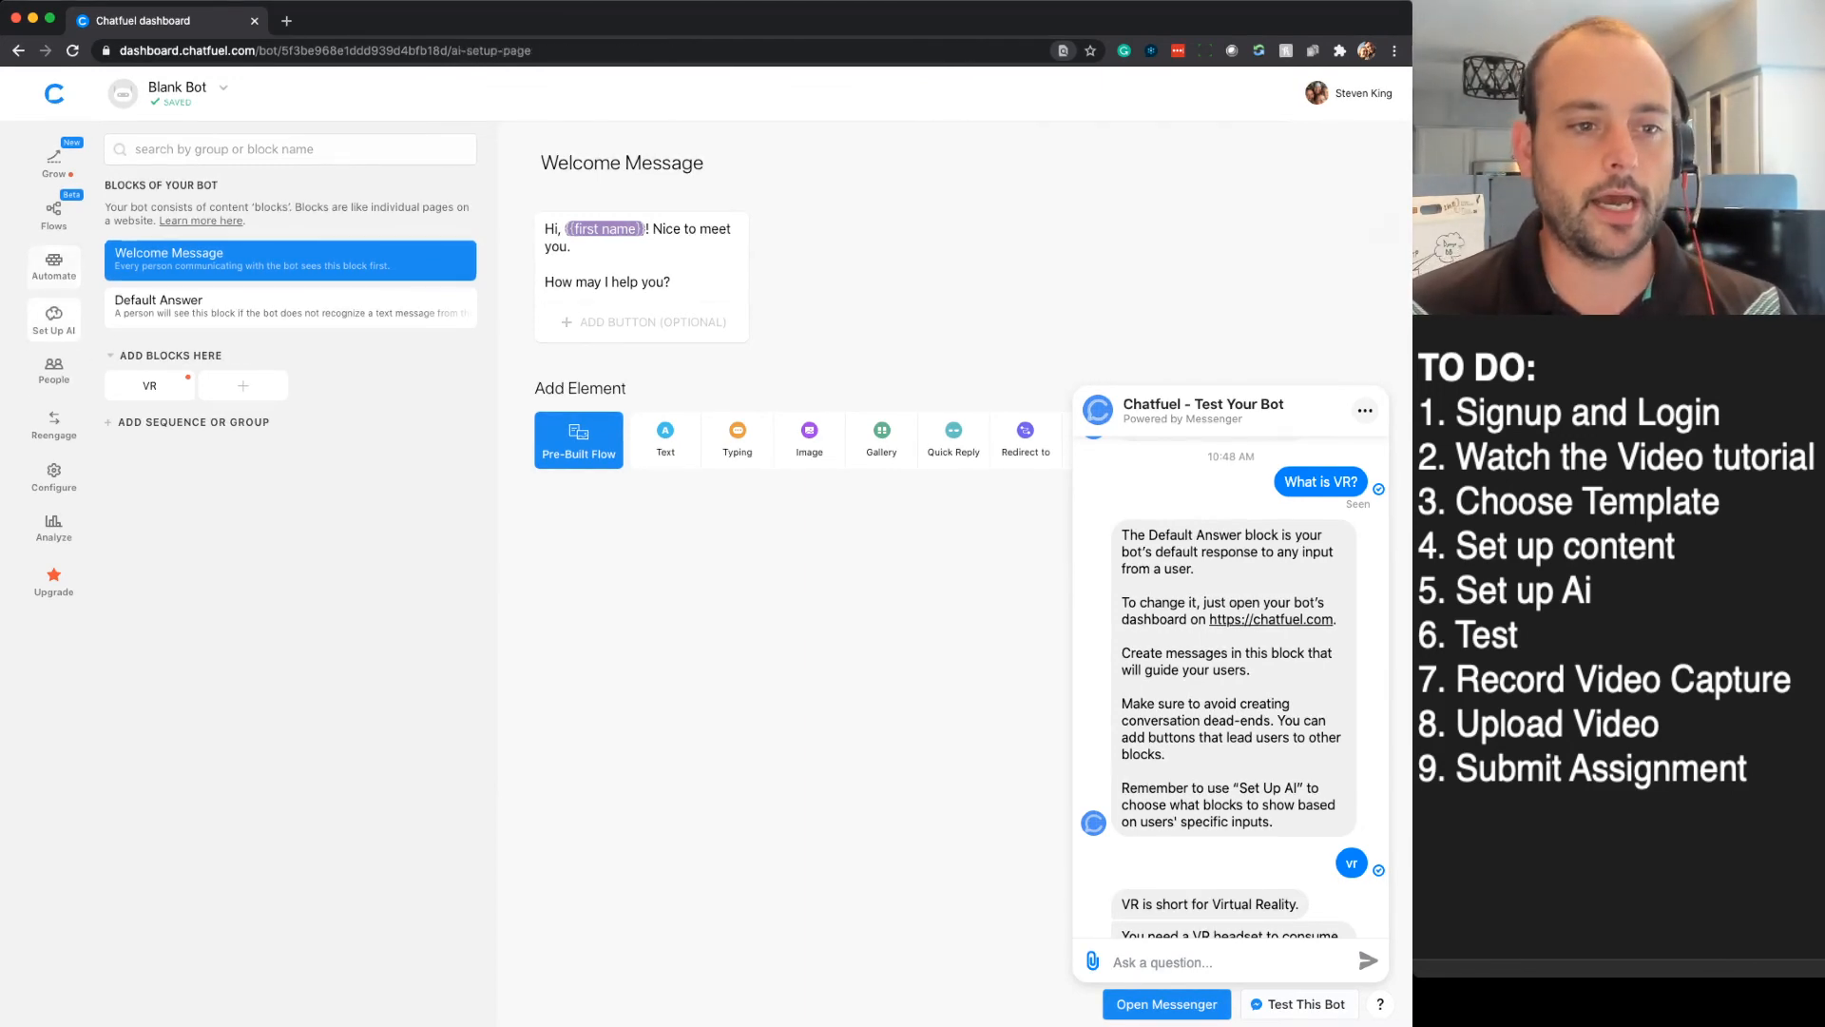
pyautogui.click(552, 353)
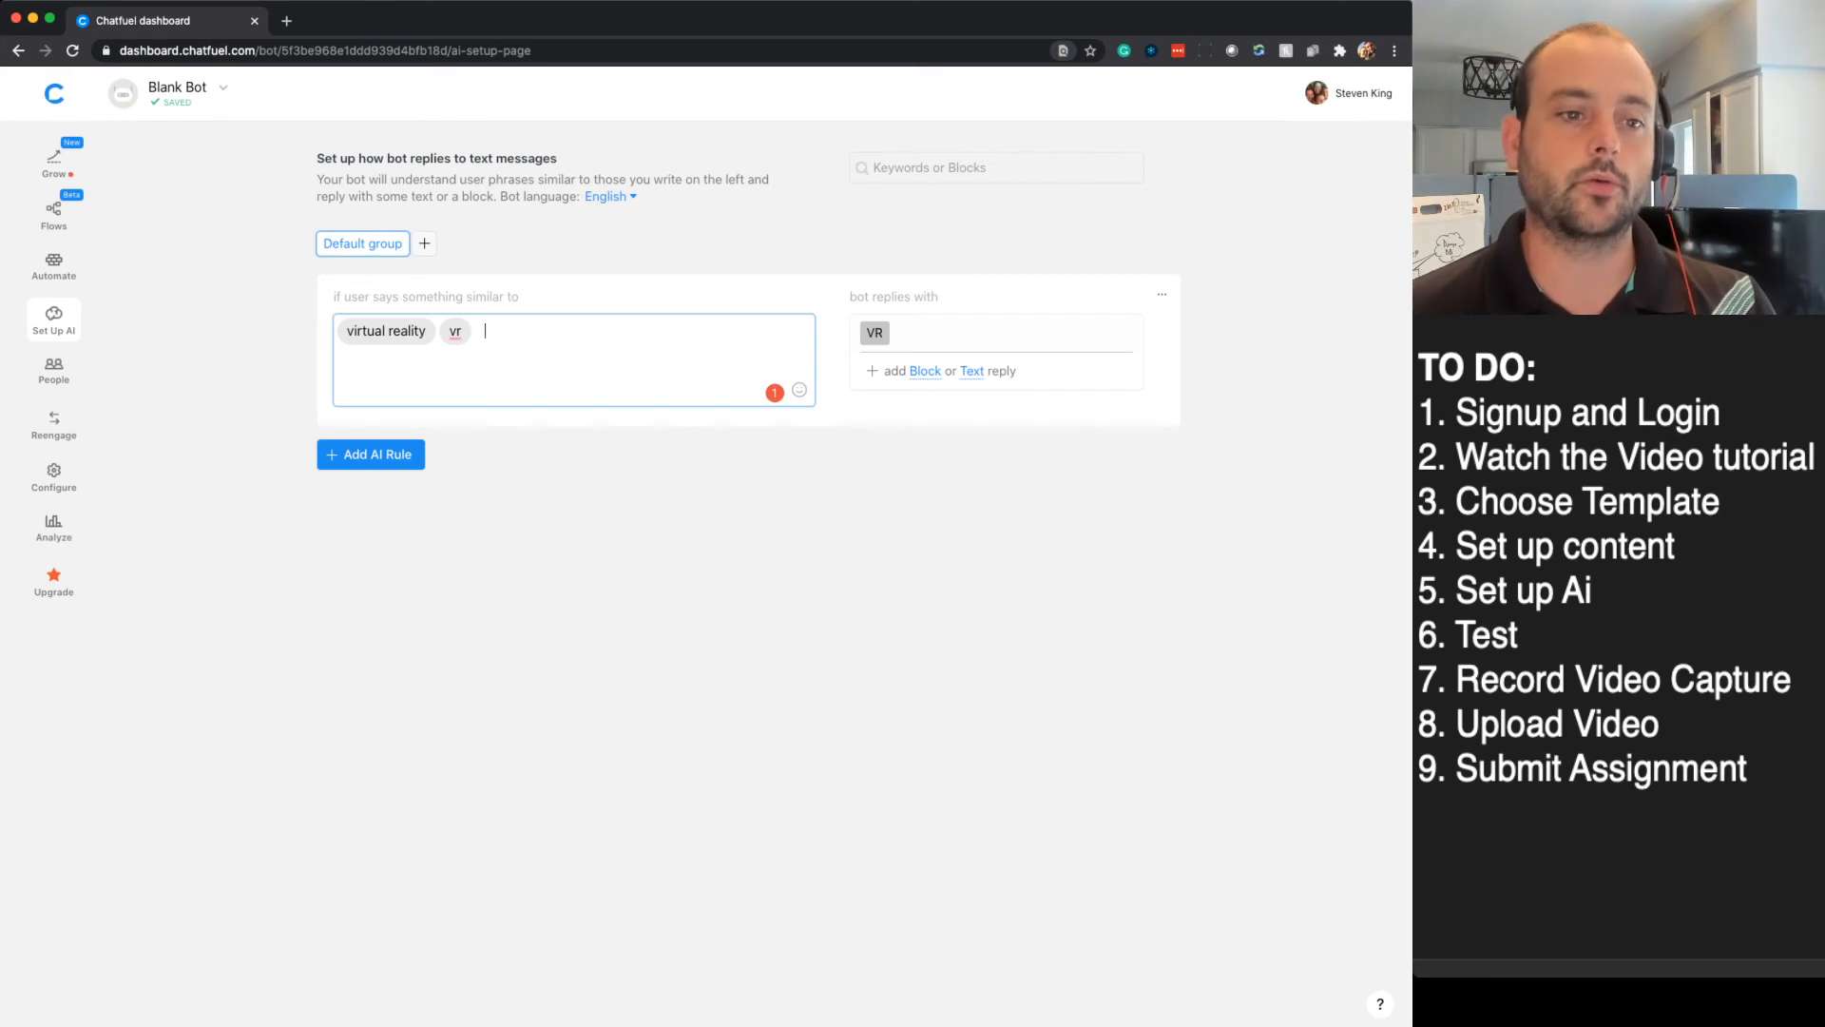
pyautogui.write('what is vr')
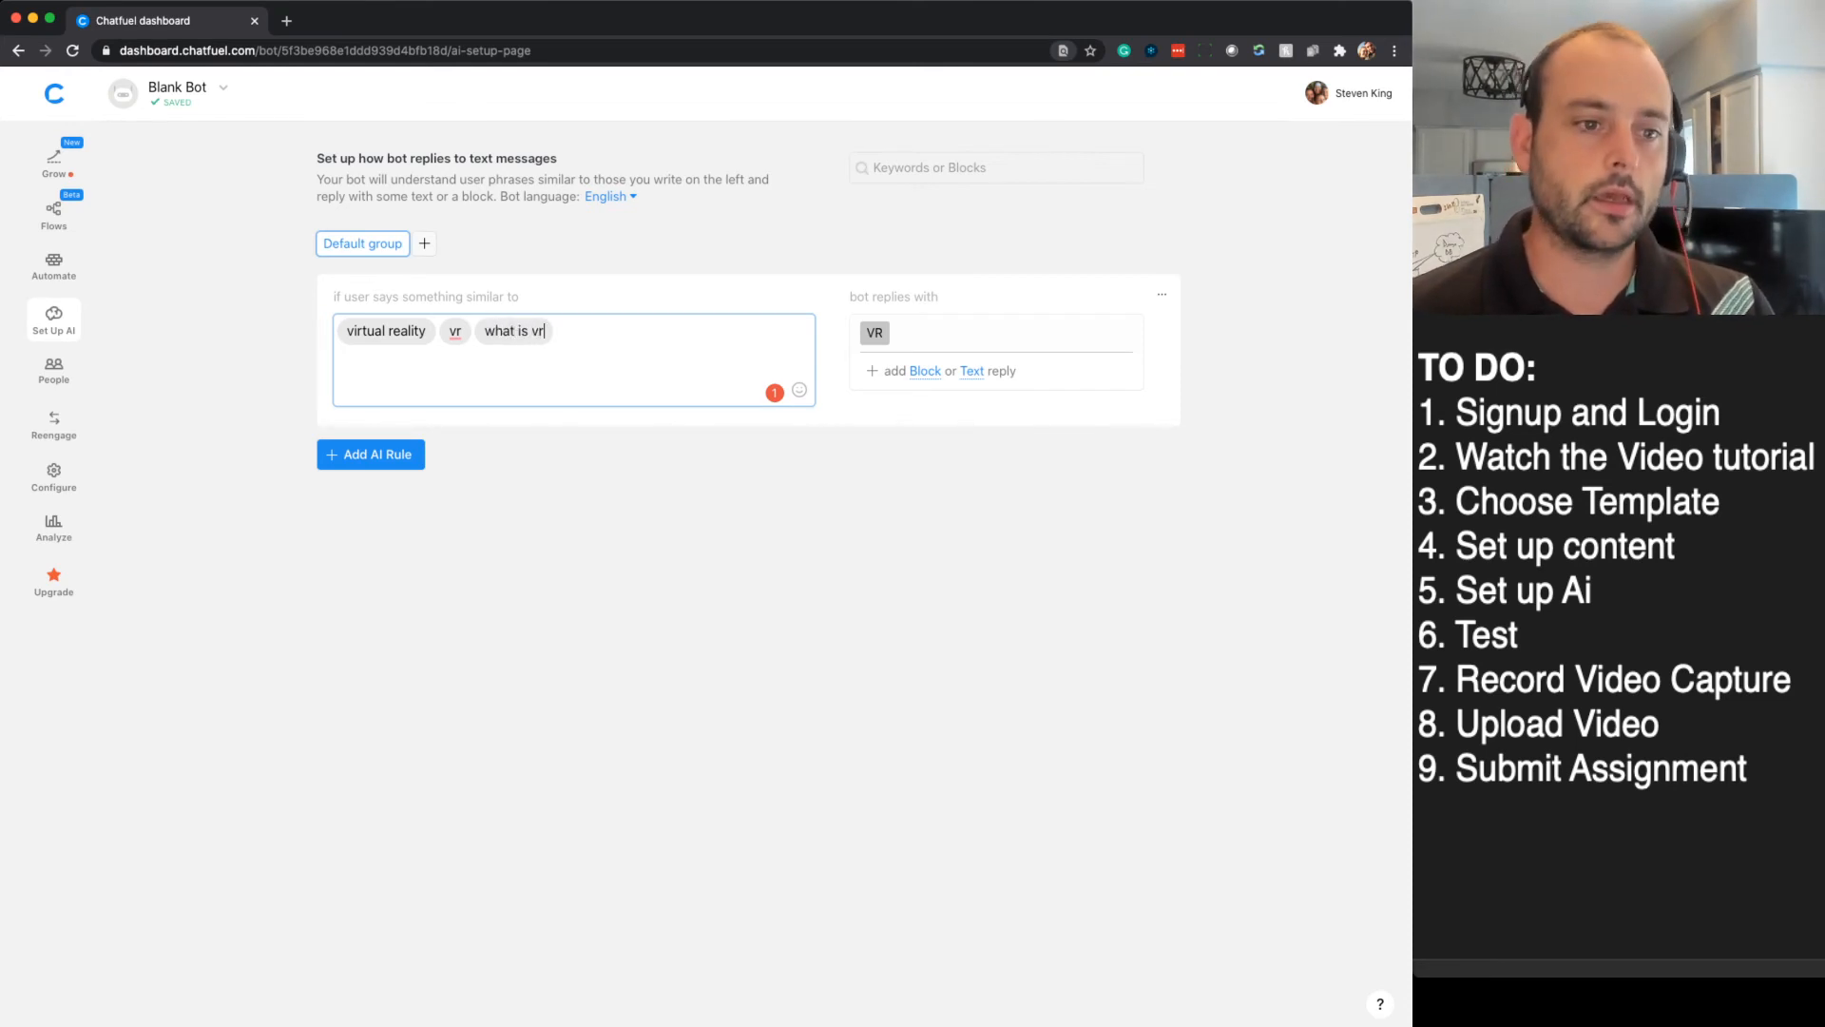
pyautogui.press('Return')
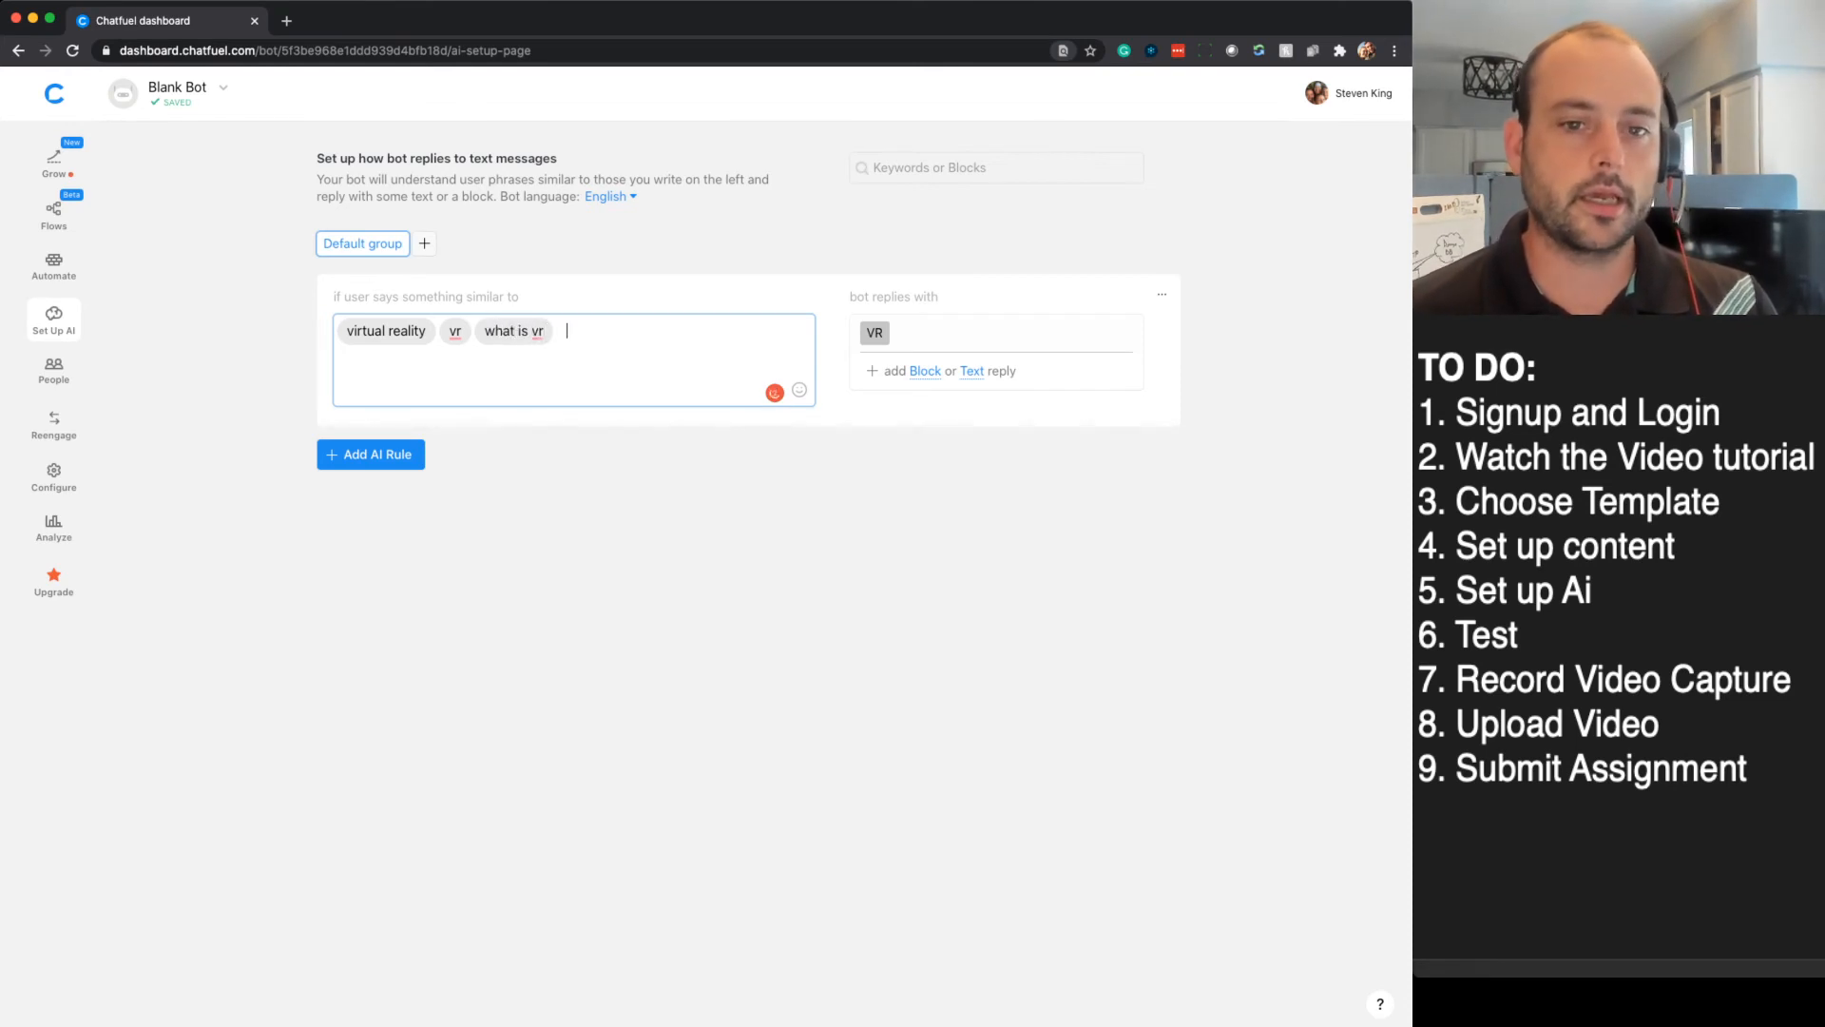
pyautogui.click(609, 590)
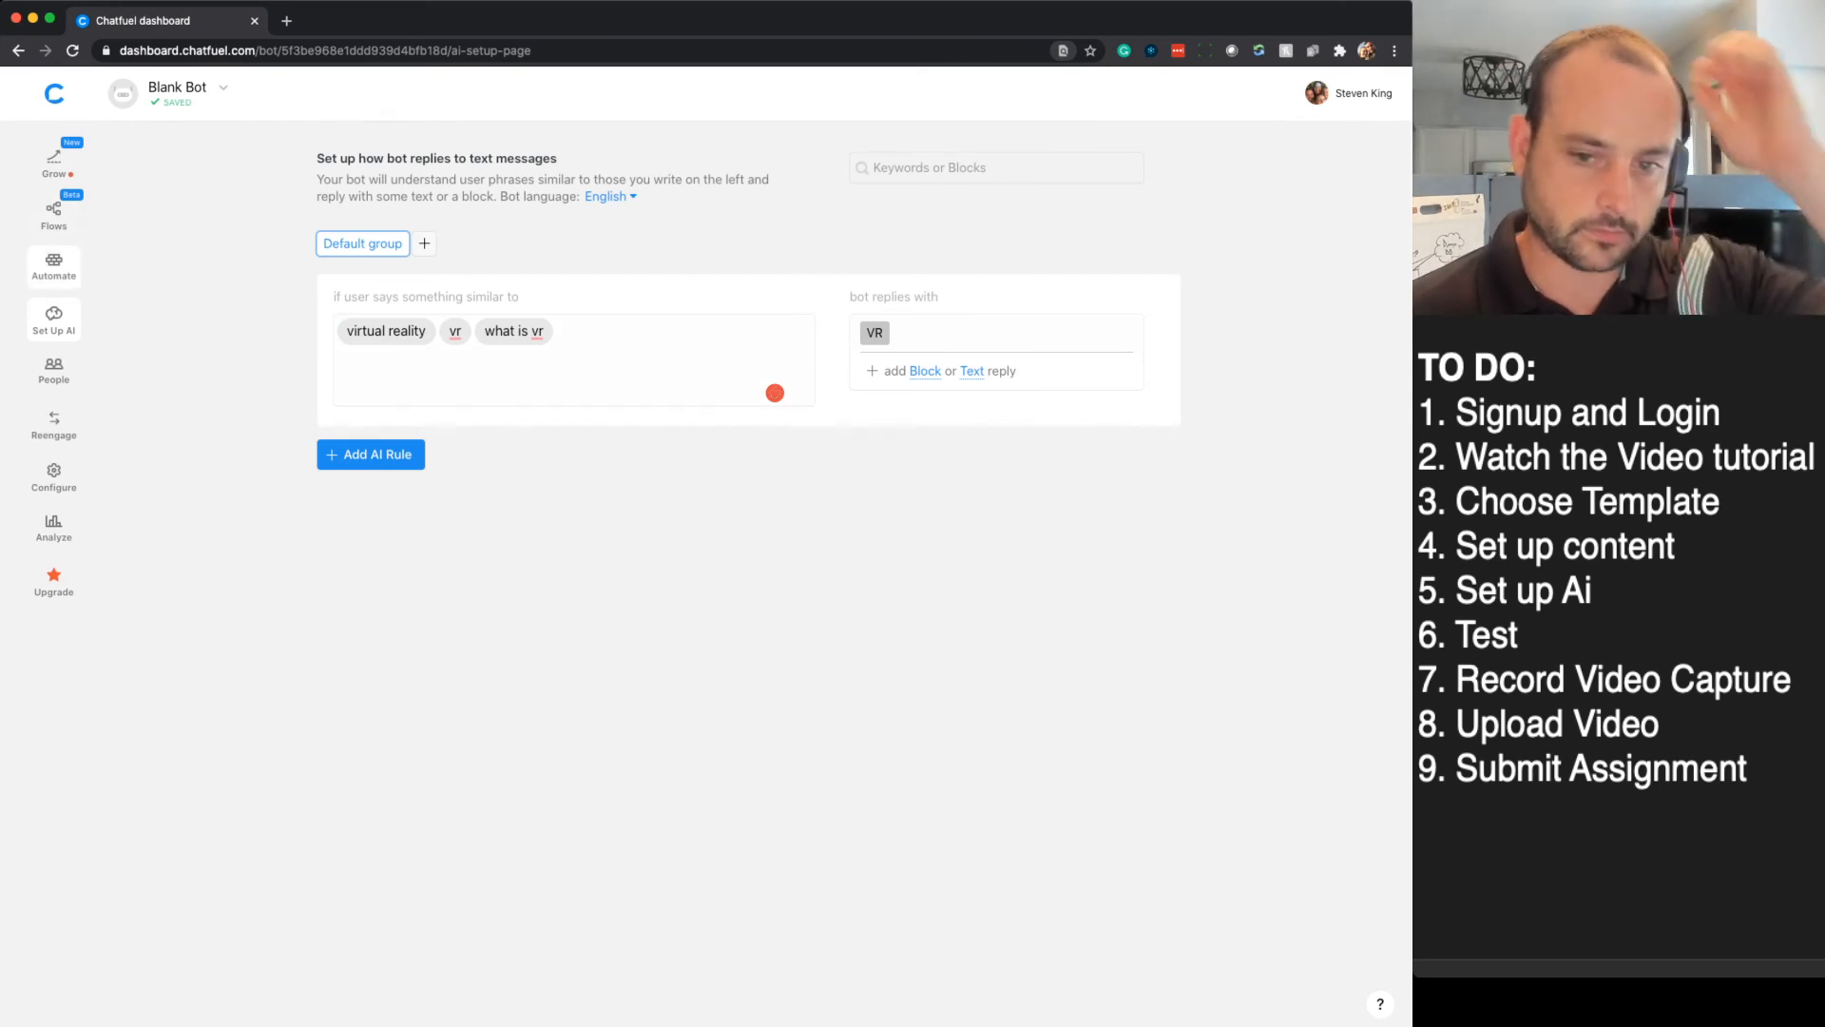
# - Return to the bot's blocks, restart the test chat and send "what is vr?" to check the added phrase
pyautogui.click(53, 266)
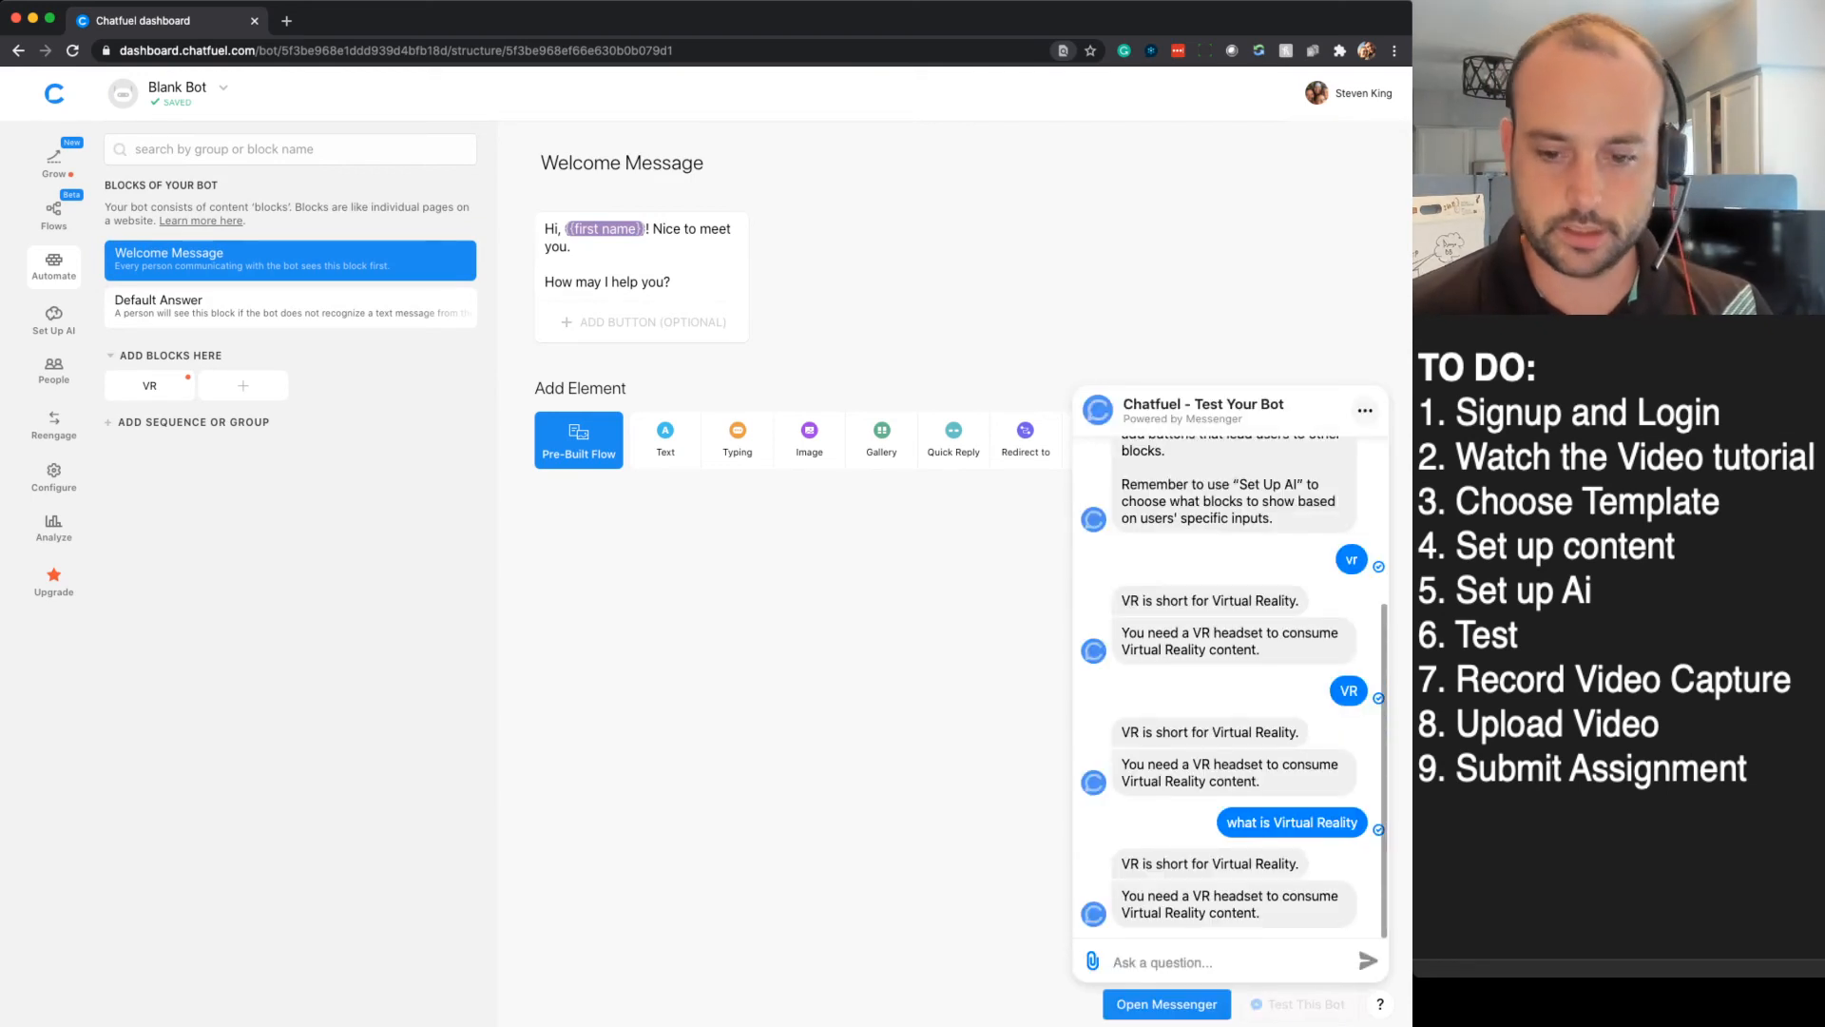
pyautogui.write('what is')
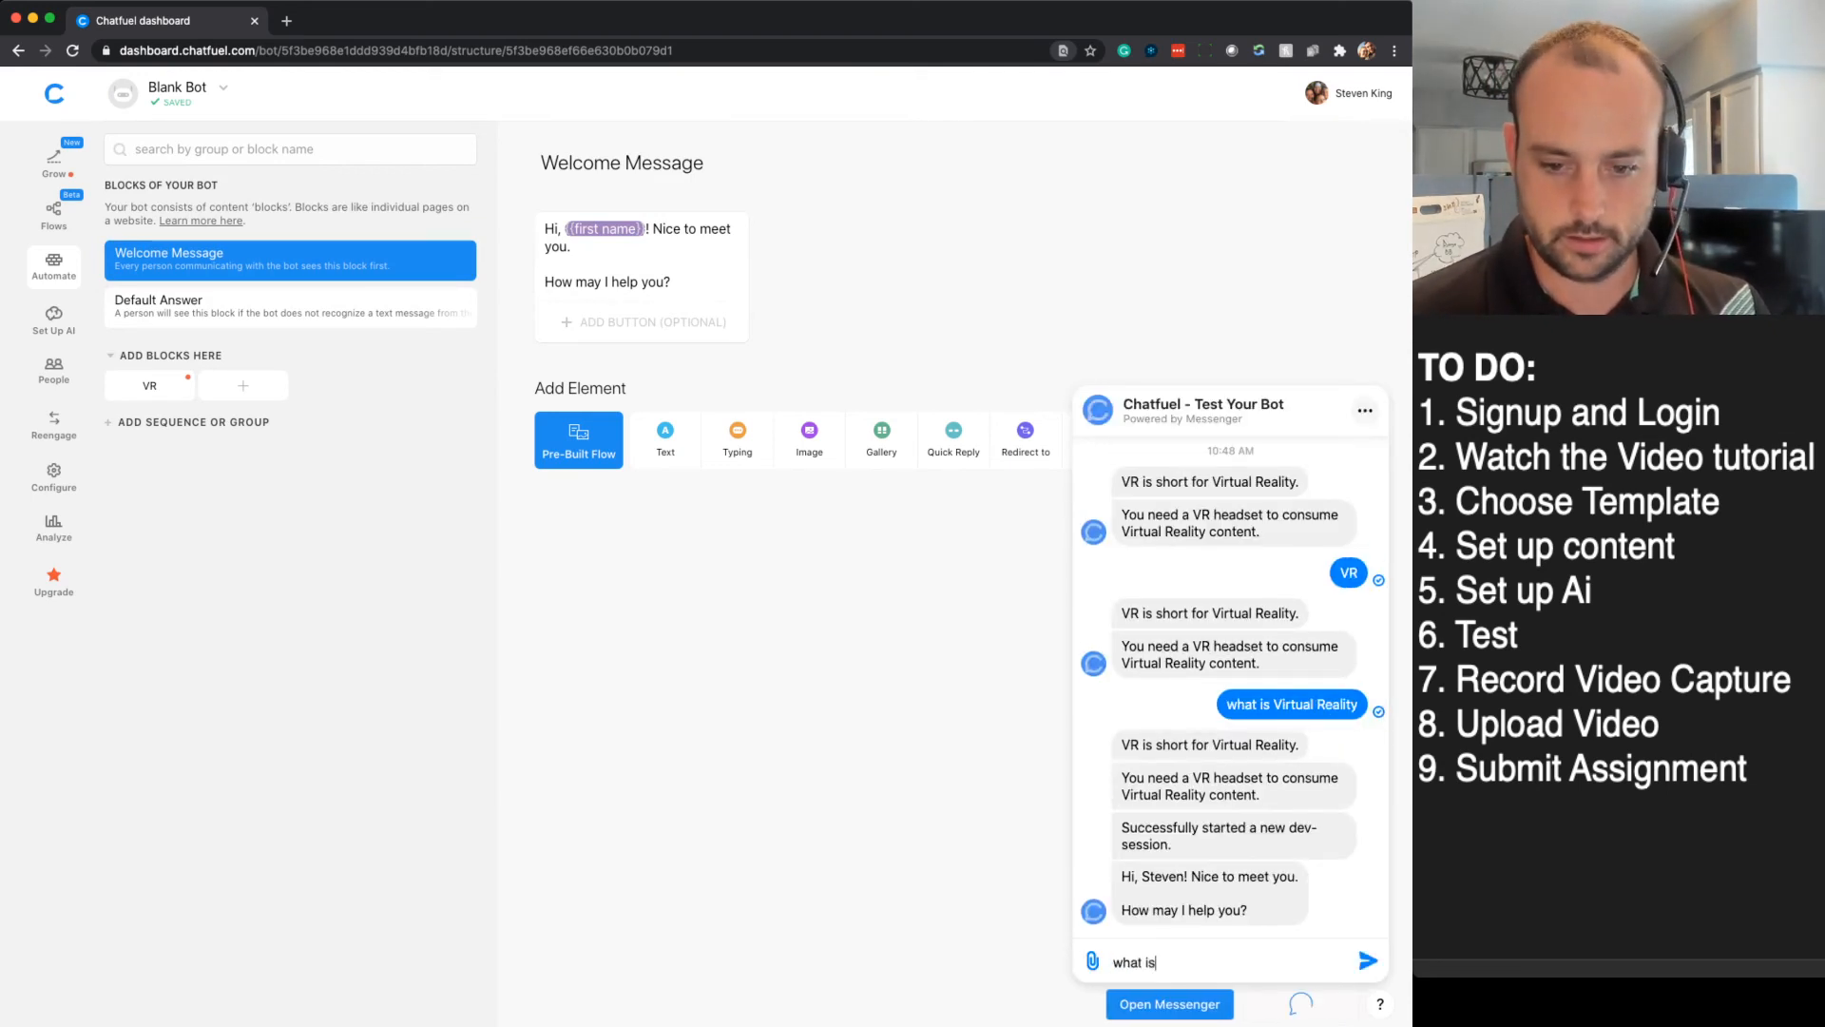
pyautogui.write(' vr?')
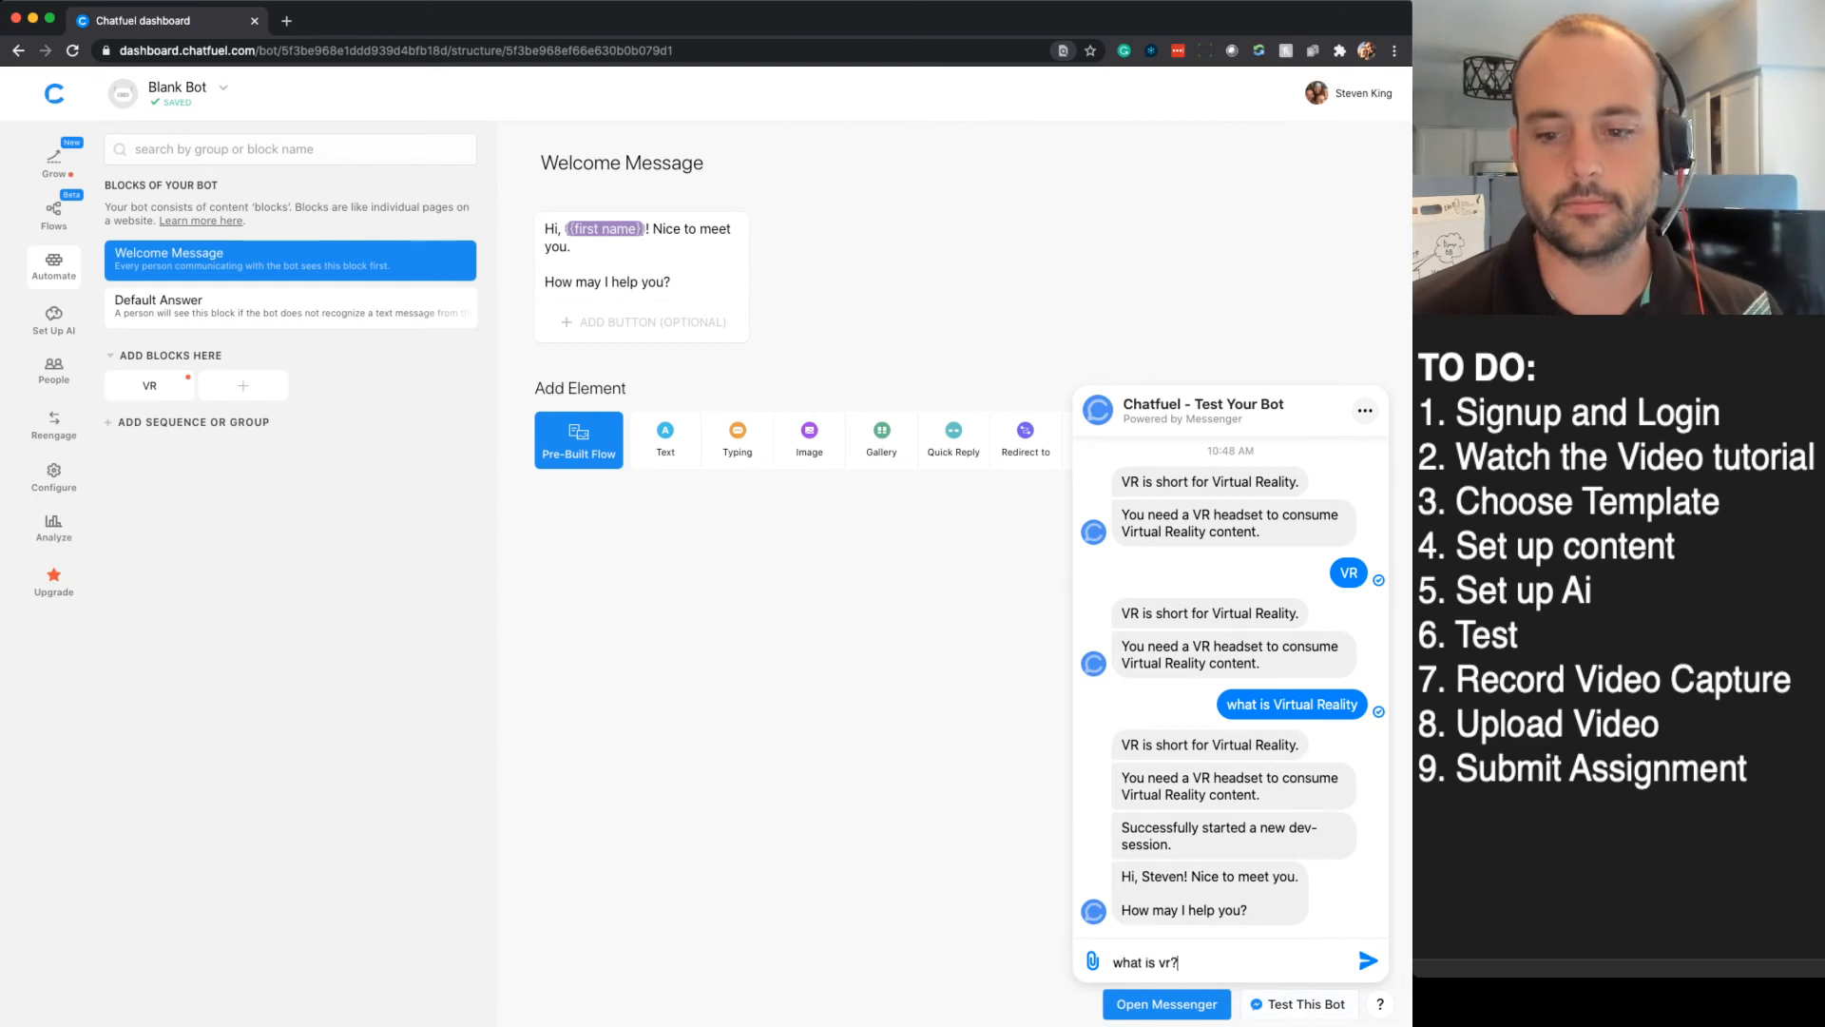
pyautogui.press('Return')
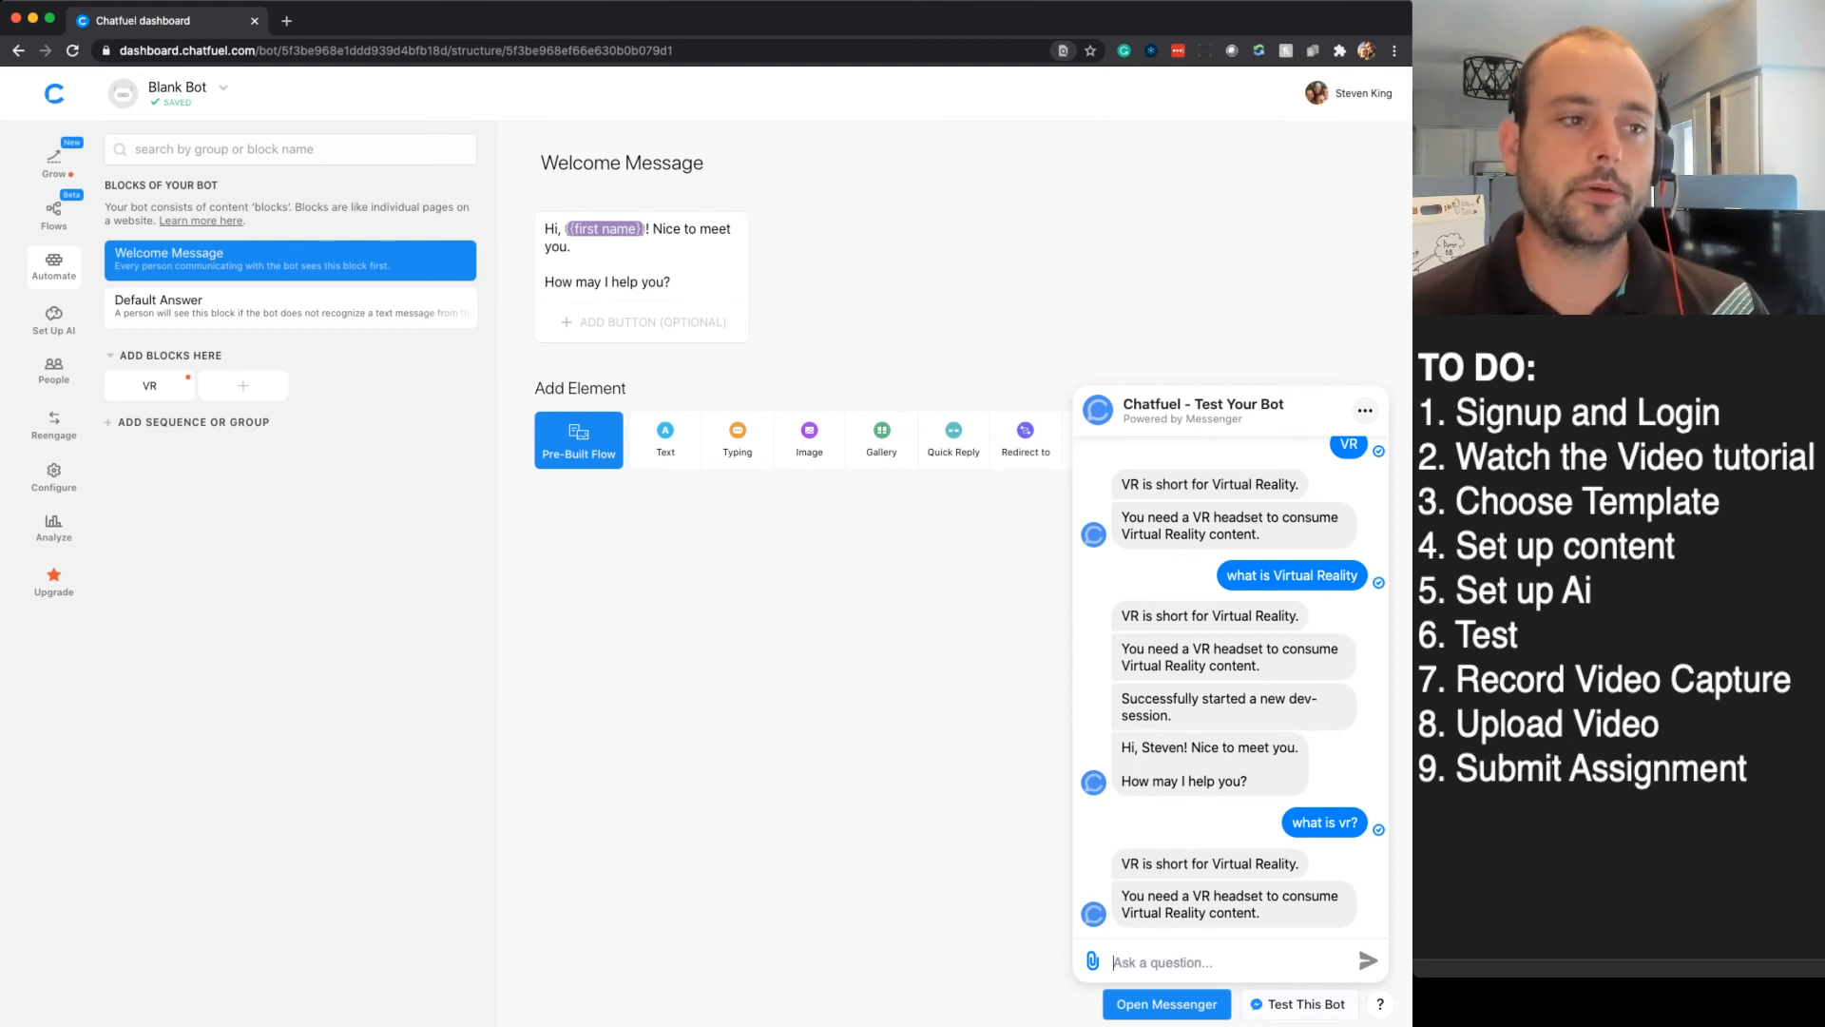
# - Open the bot's growth tools to view the Facebook pages available for connection
pyautogui.click(54, 159)
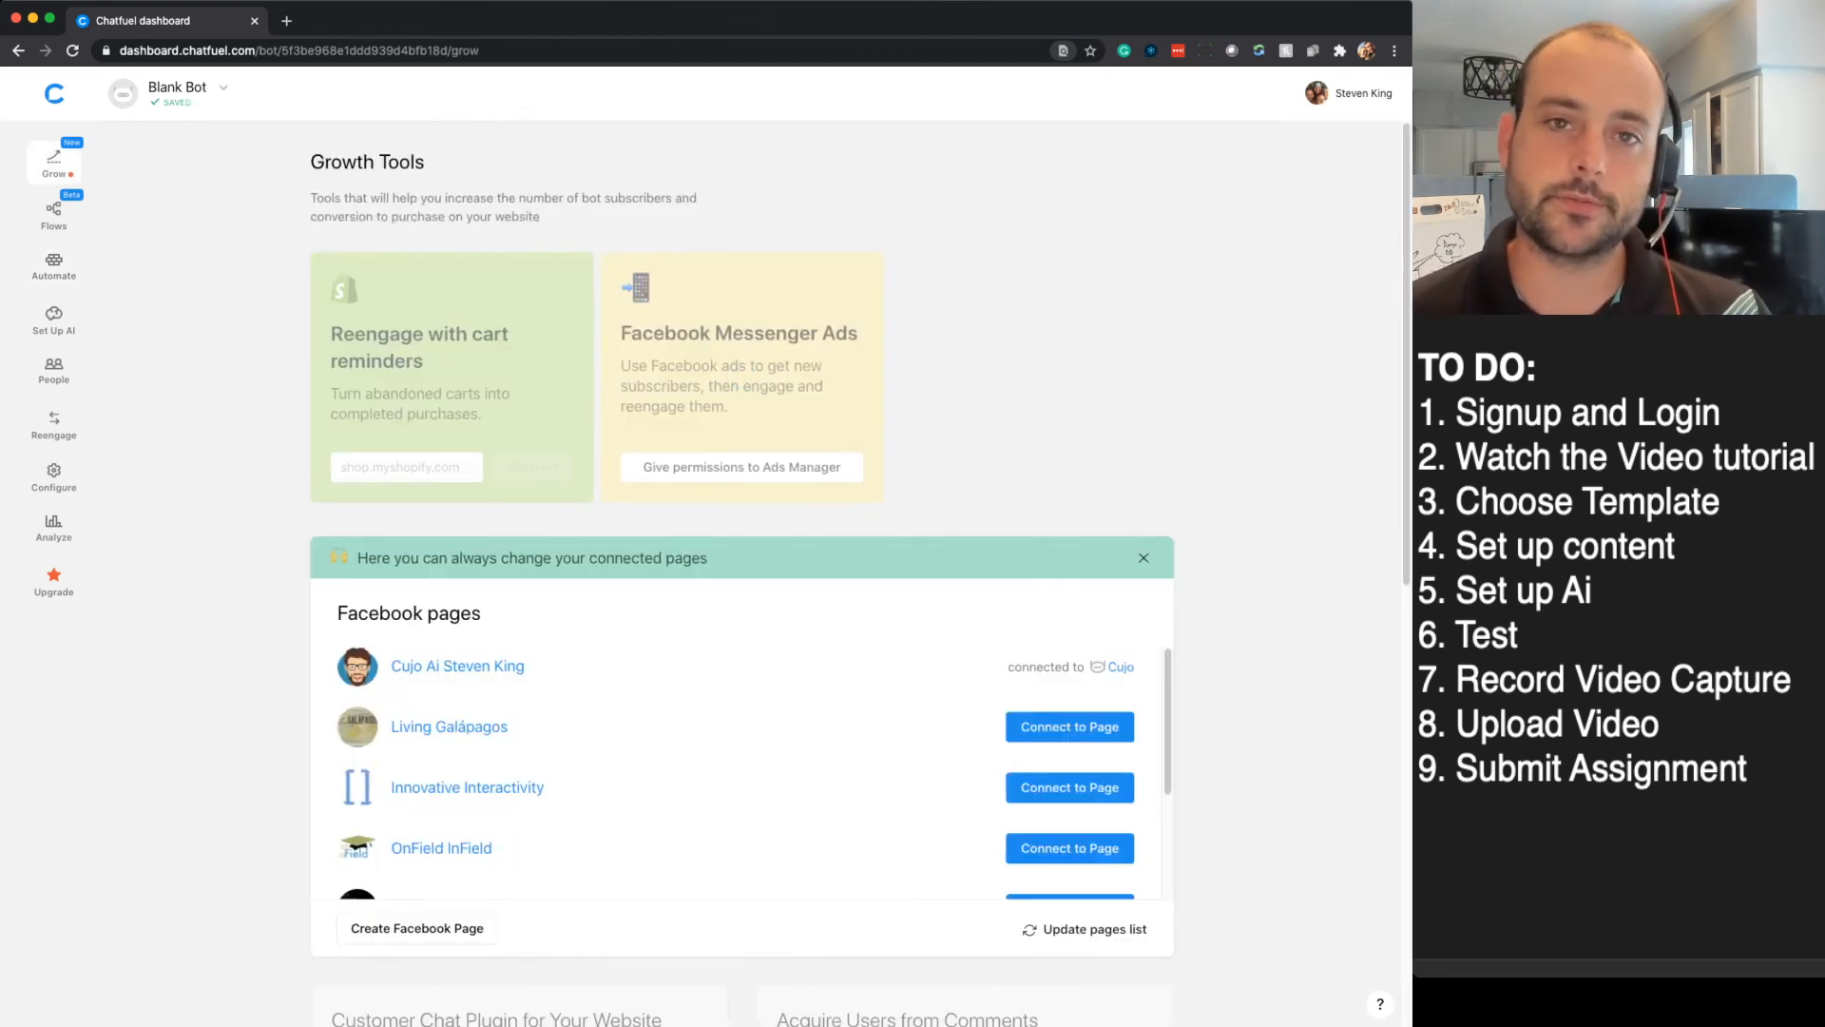